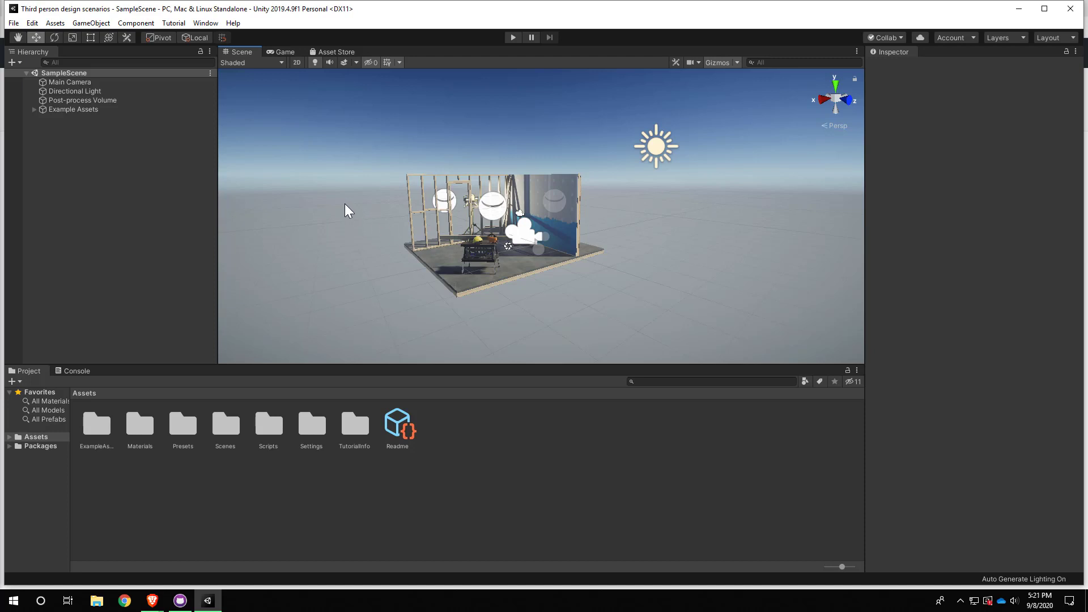
Examine the workshop set and its props in the sample scene from several viewpoints
middle_click_drag(429, 239, 349, 232)
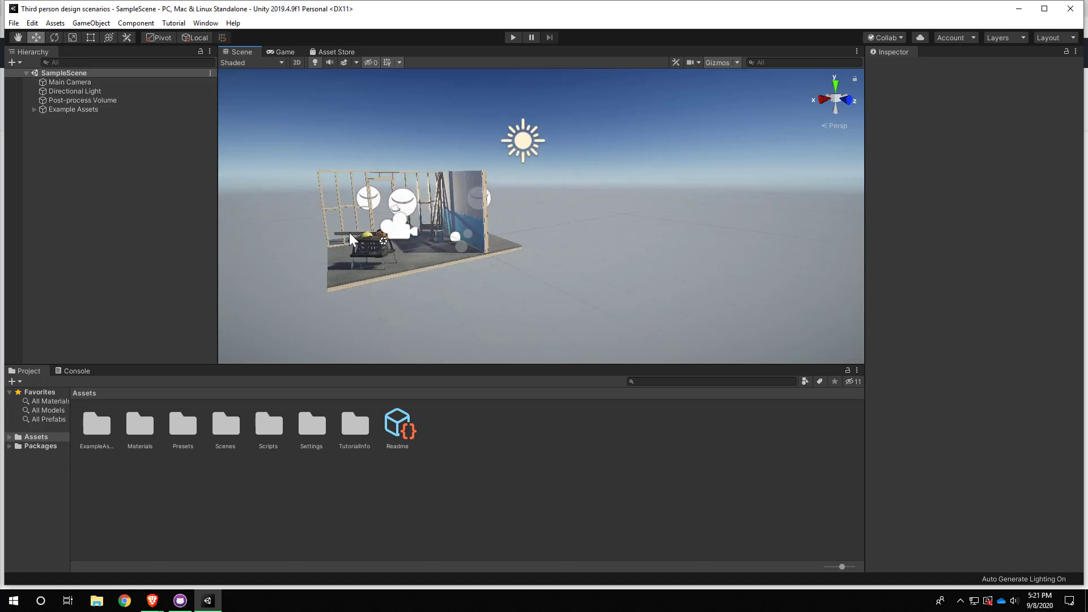
left_click_drag(387, 247, 407, 235, "alt")
key("a")
mouse_move(407, 236)
right_mouse_down()
mouse_move(494, 249)
mouse_move(585, 286)
mouse_move(655, 286)
mouse_move(702, 262)
mouse_move(418, 250)
mouse_move(307, 269)
mouse_move(318, 284)
mouse_move(626, 376)
mouse_move(471, 352)
mouse_move(301, 257)
mouse_move(399, 227)
mouse_move(510, 243)
mouse_move(546, 231)
mouse_move(500, 266)
mouse_move(359, 308)
mouse_move(316, 272)
mouse_move(342, 253)
mouse_move(349, 282)
mouse_move(425, 298)
mouse_move(528, 274)
mouse_move(539, 246)
mouse_move(813, 227)
mouse_move(652, 301)
mouse_move(519, 303)
mouse_move(512, 318)
mouse_move(468, 285)
right_mouse_up()
key("w")
left_click(331, 188)
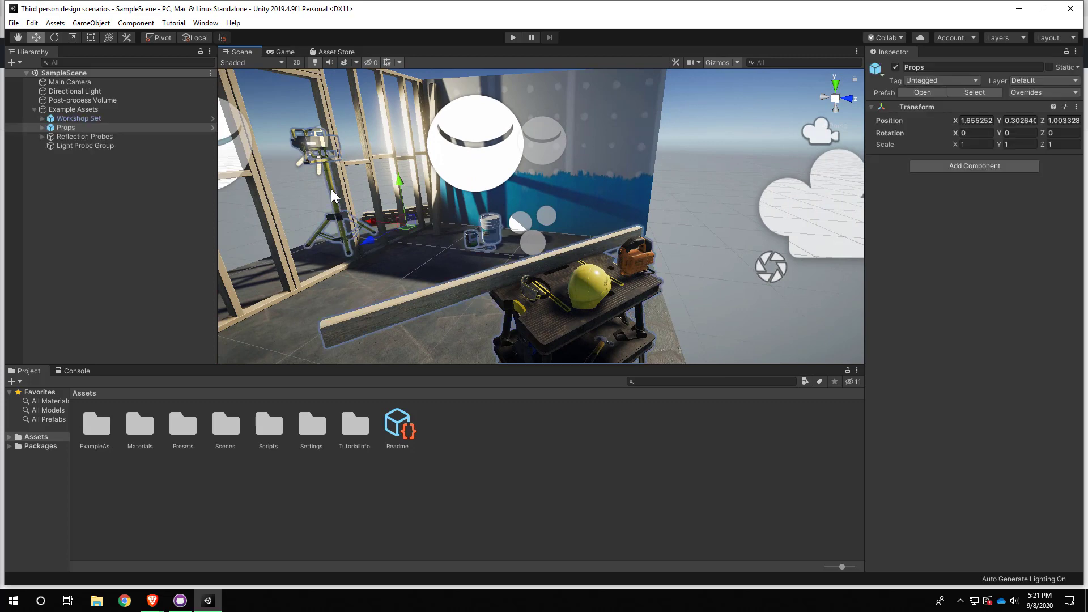
mouse_move(354, 267)
right_mouse_down()
mouse_move(470, 319)
mouse_move(420, 294)
mouse_move(532, 272)
mouse_move(537, 291)
mouse_move(456, 287)
mouse_move(512, 289)
mouse_move(548, 265)
right_mouse_up()
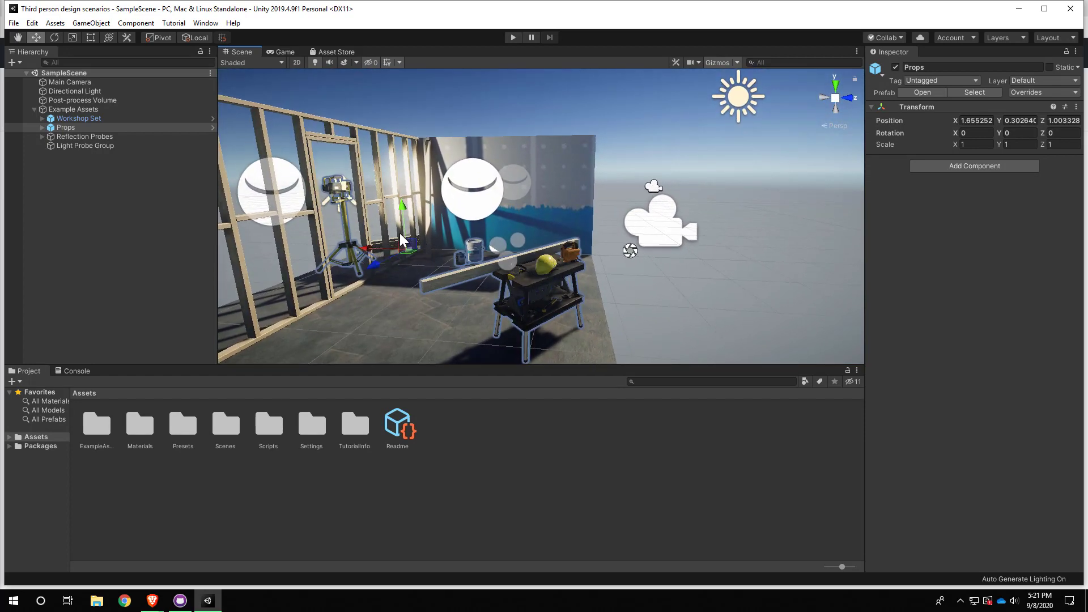
Create a new scene to replace the open sample scene
left_click(17, 24)
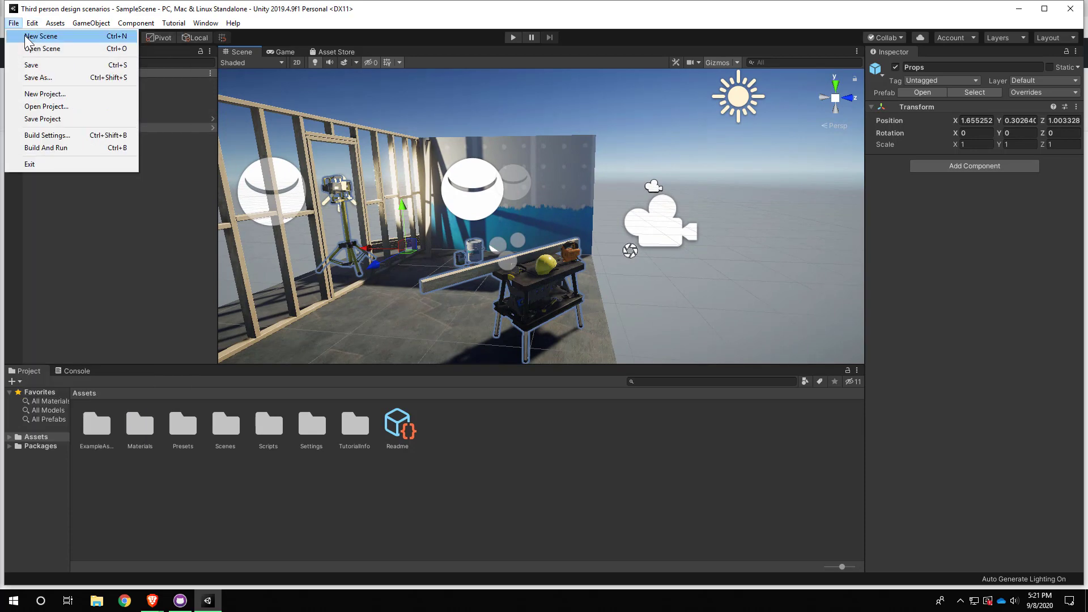
left_click(25, 36)
left_click_drag(499, 232, 531, 254, "alt")
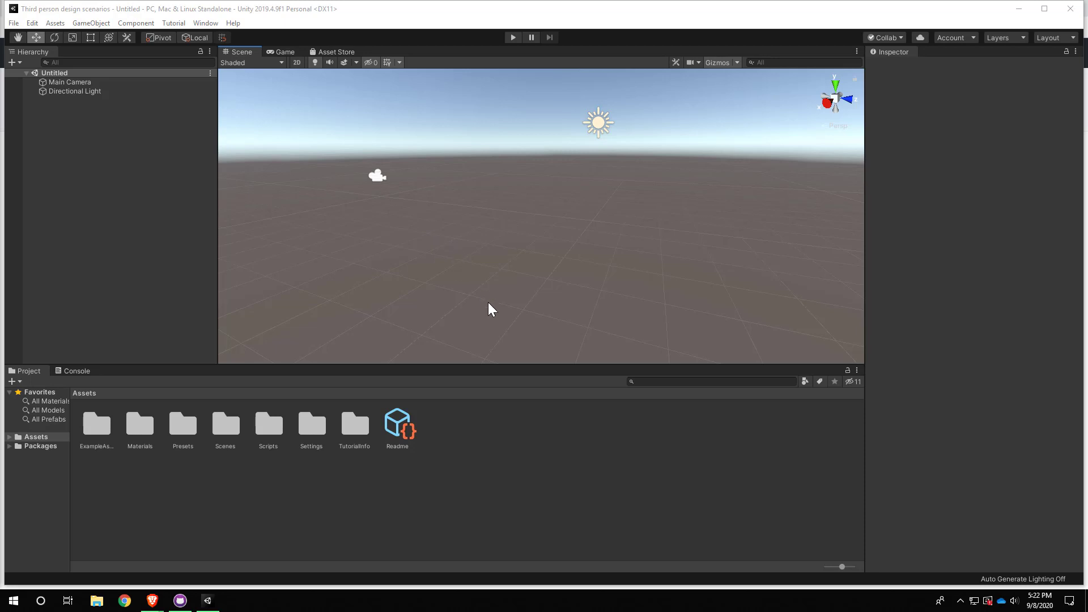
Enlarge the Scene view by shrinking the Project and Hierarchy panels
left_click(518, 400)
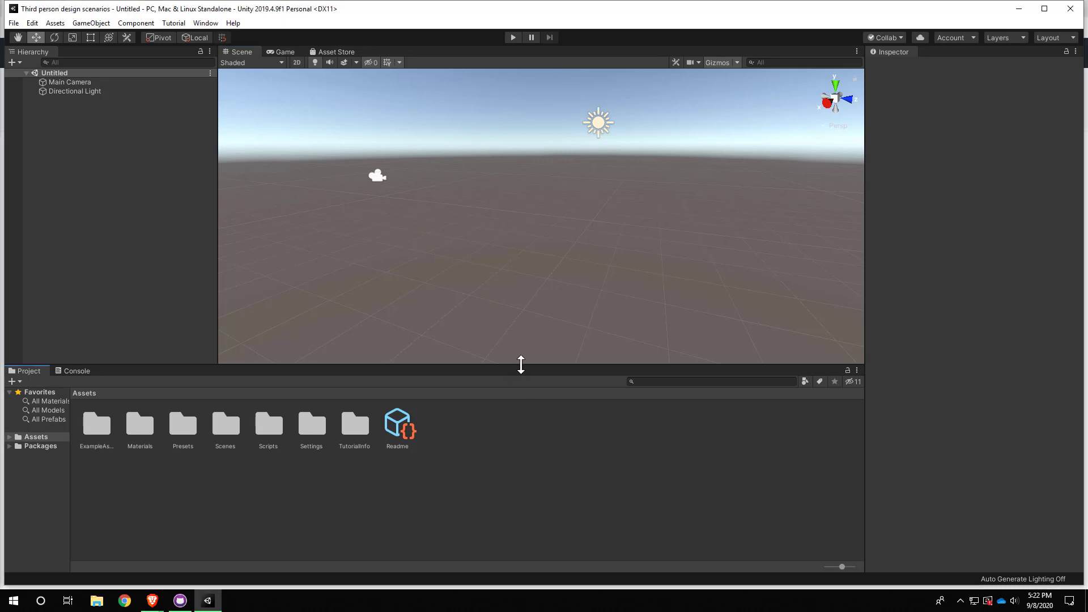
left_click_drag(520, 364, 527, 396)
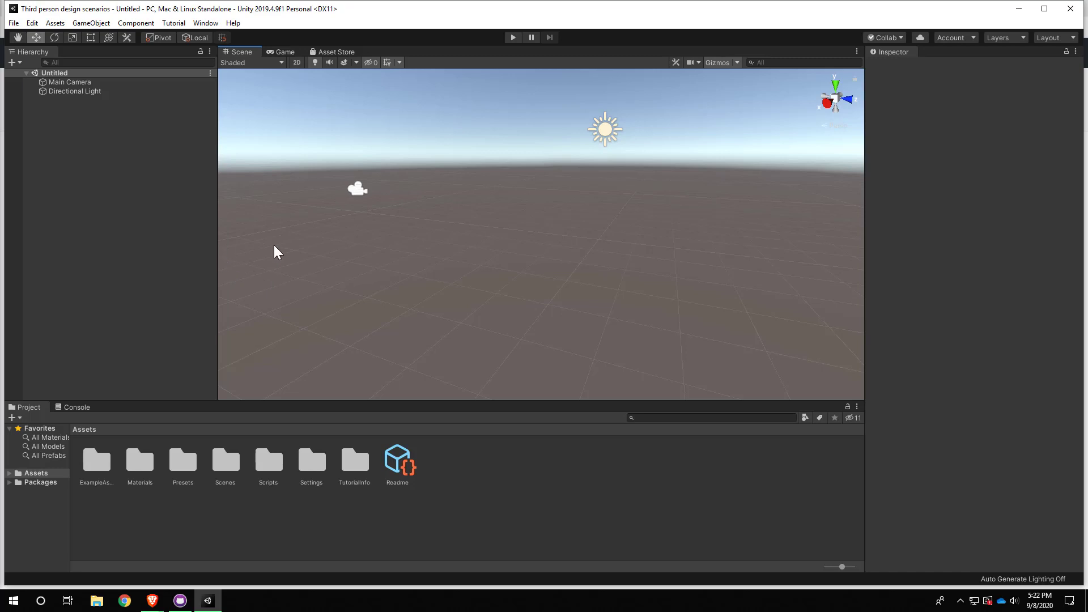
left_click_drag(215, 252, 184, 249)
right_click_drag(365, 259, 372, 253)
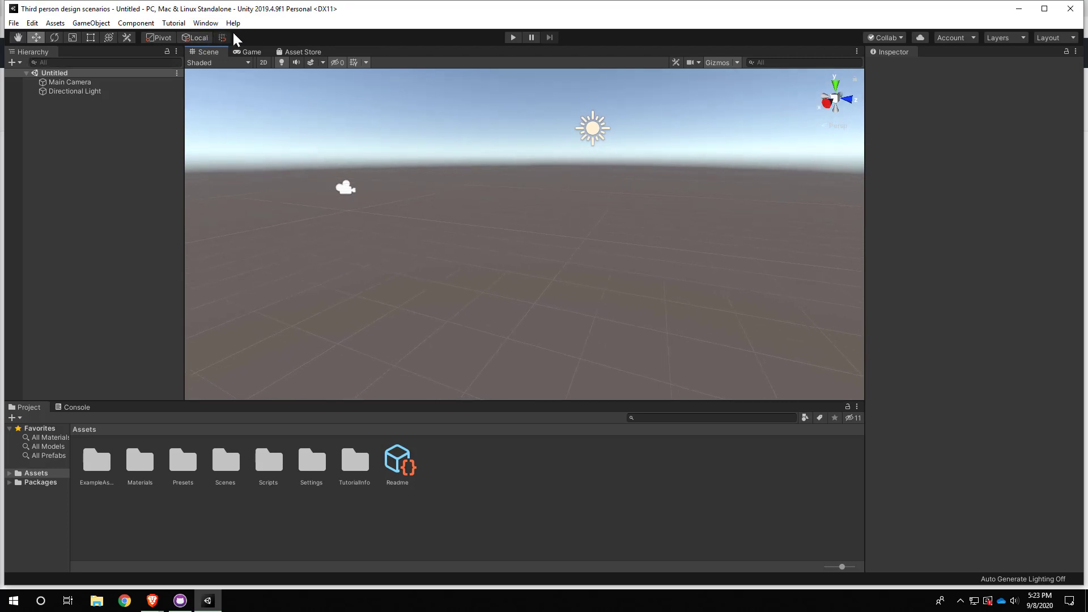
Look over the Asset Store and its asset search, view the Game view, and return to the Scene view
left_click(288, 51)
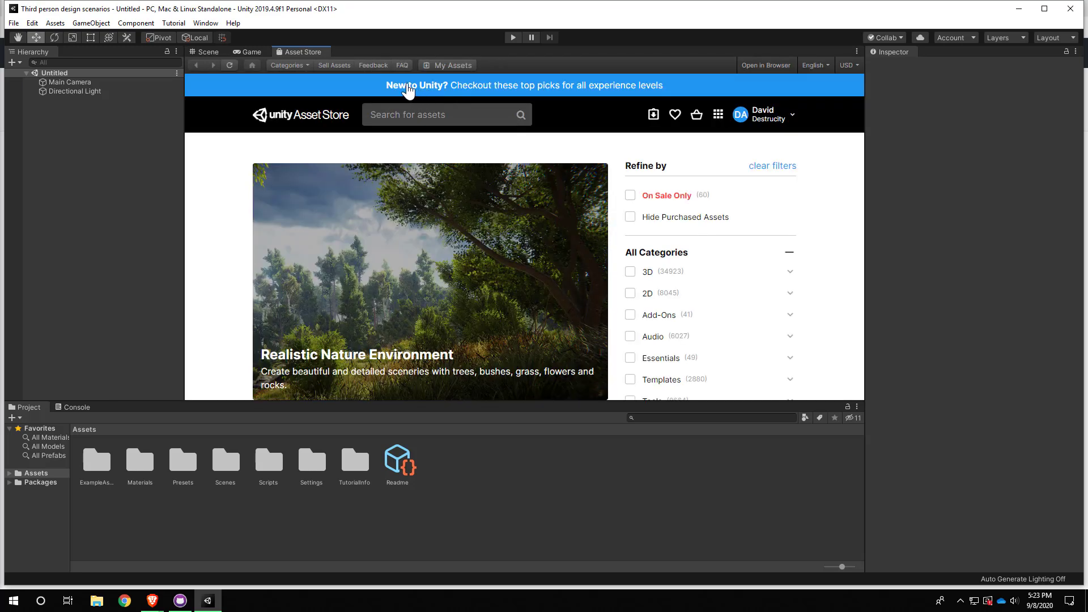
left_click(411, 114)
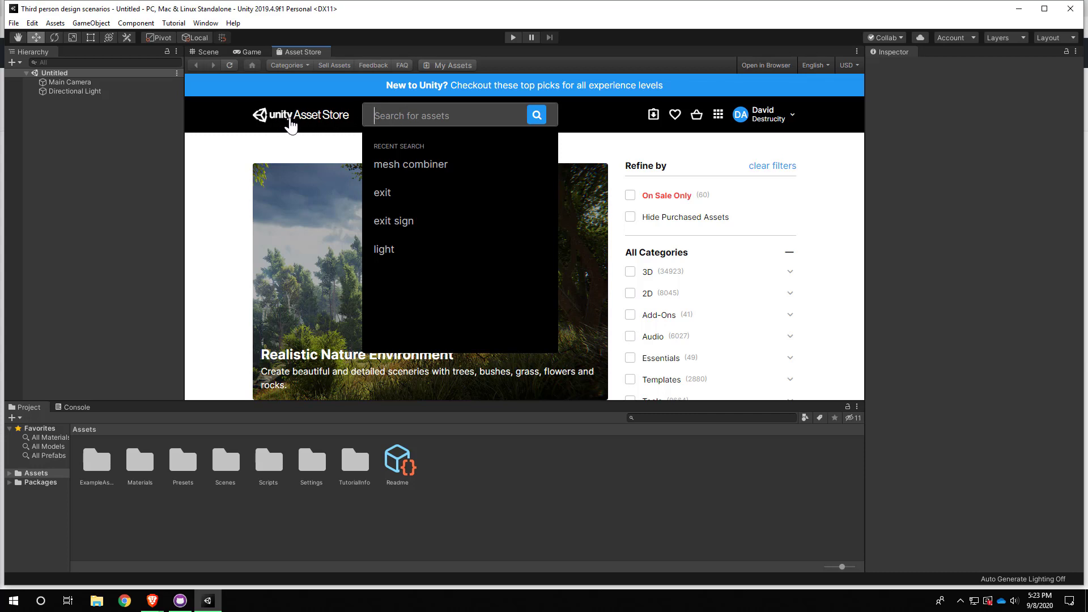
left_click(252, 52)
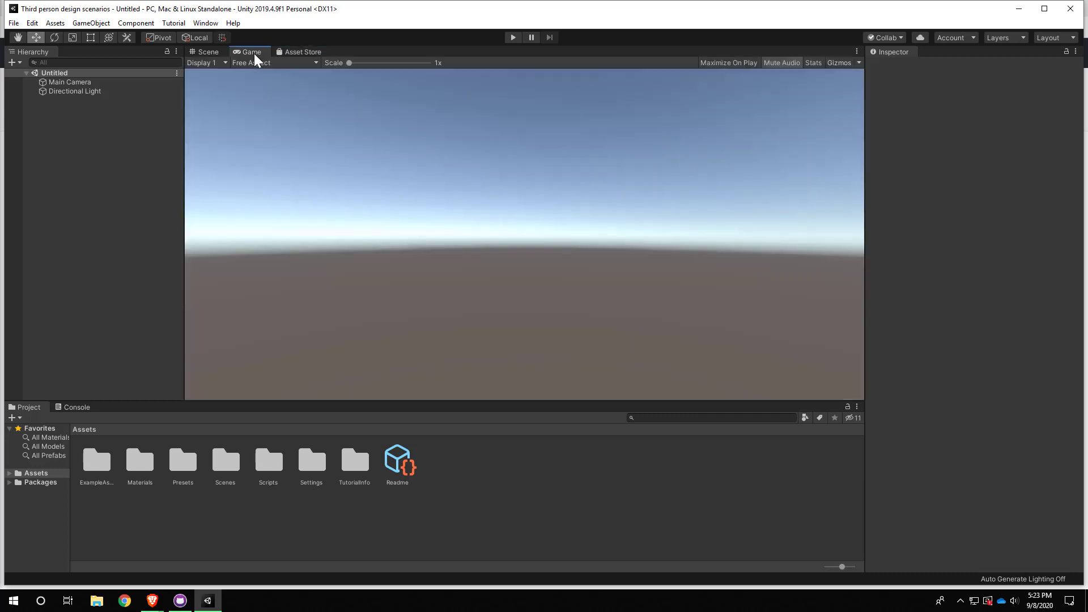
left_click(211, 52)
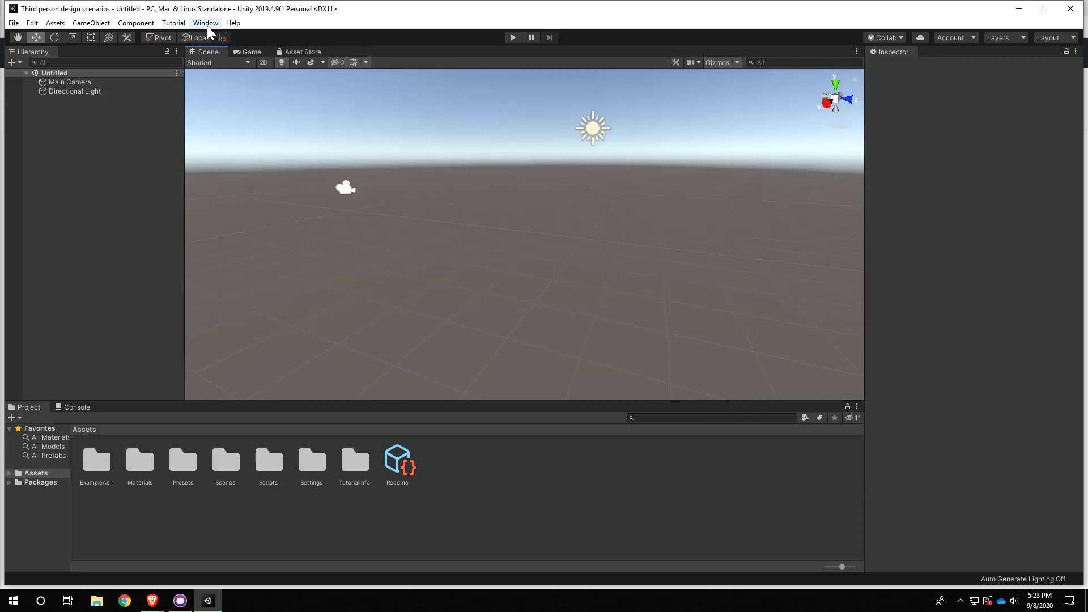
Find ProBuilder in the Package Manager by searching for "probuil" and install version 4.2.3
left_click(206, 24)
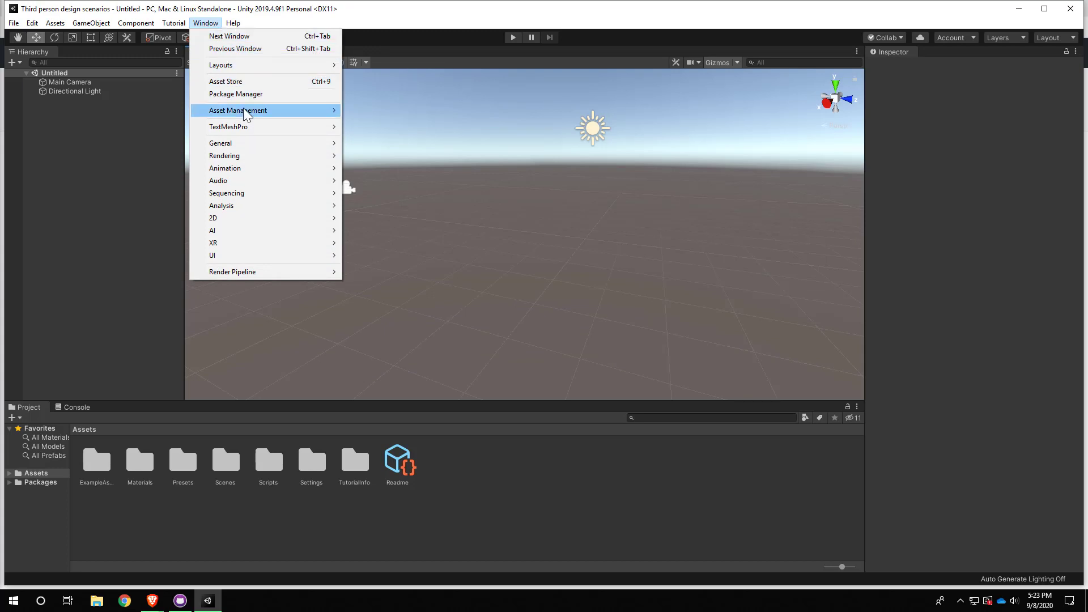
left_click(273, 96)
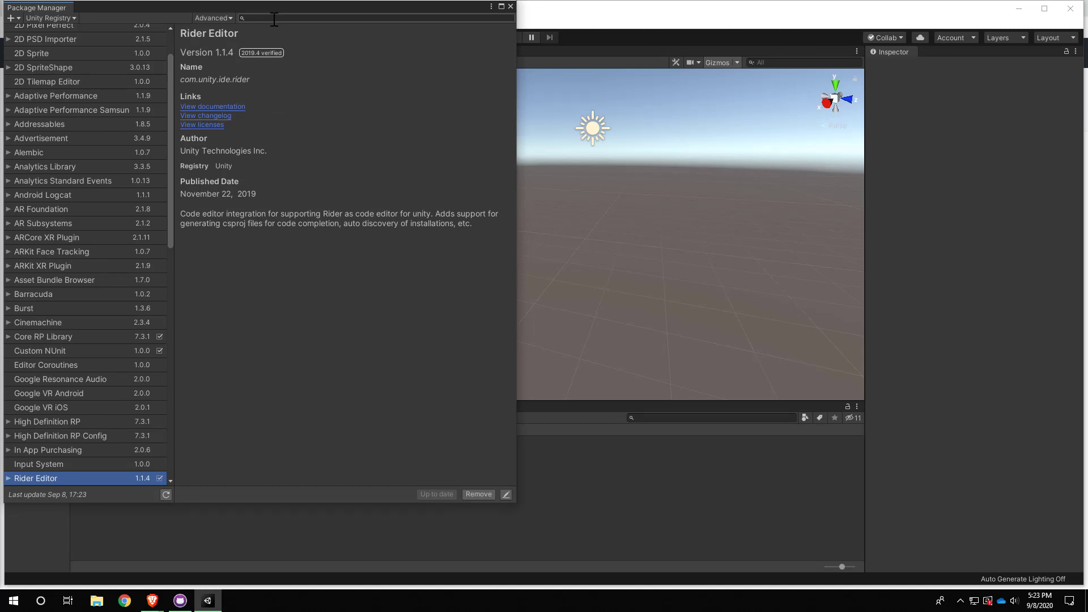
left_click(137, 123)
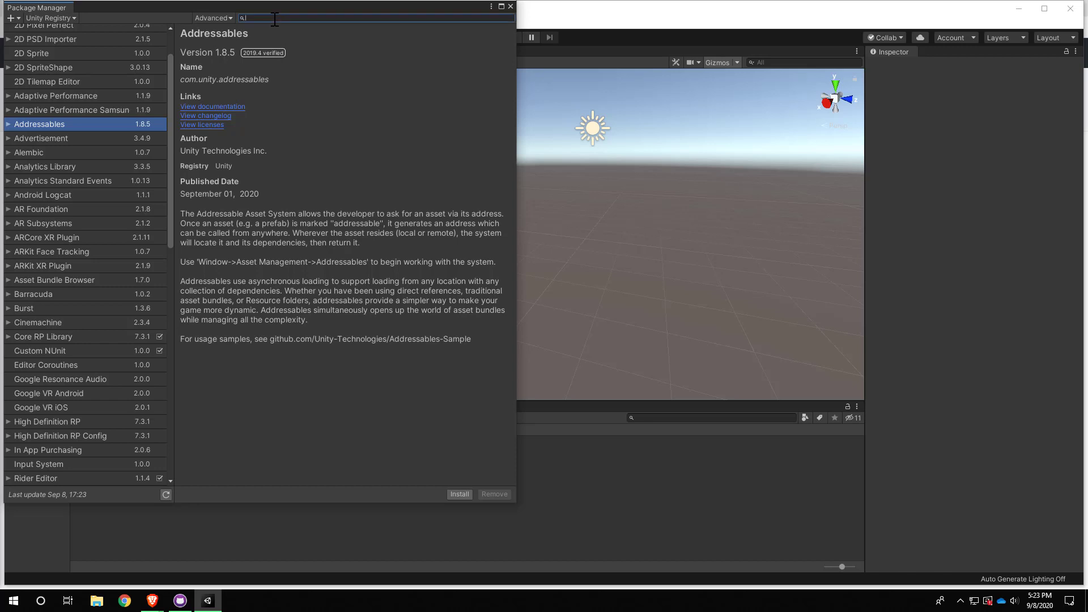
type("probuil")
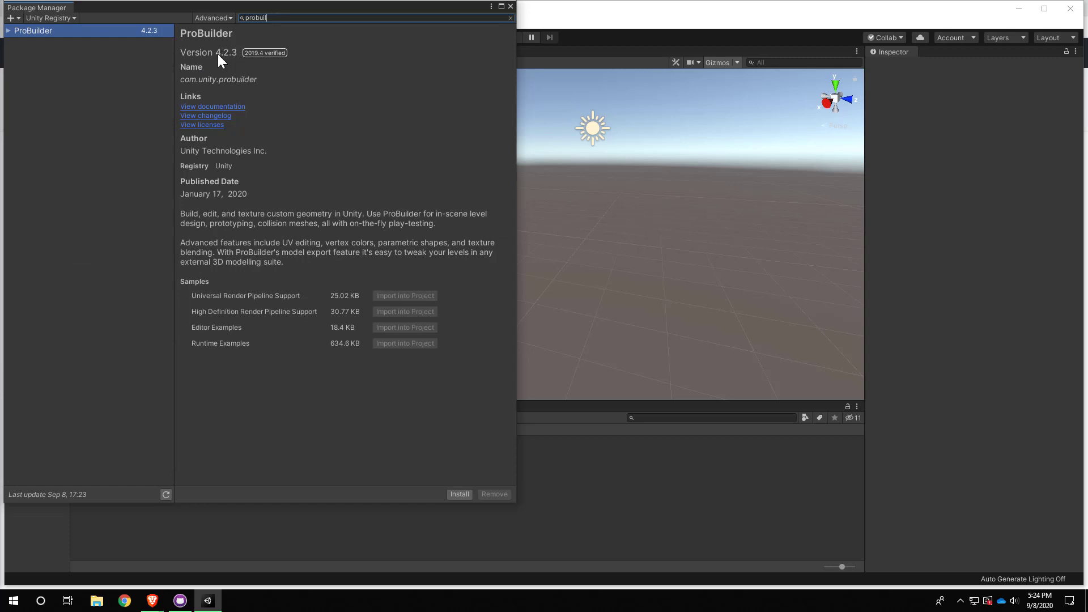
left_click(217, 53)
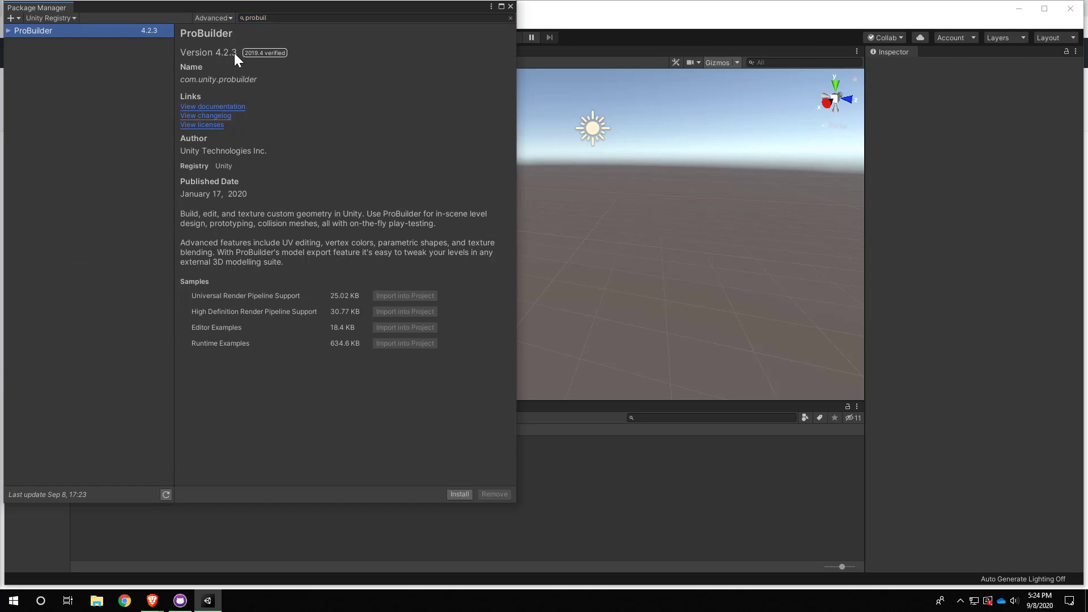
left_click(219, 106)
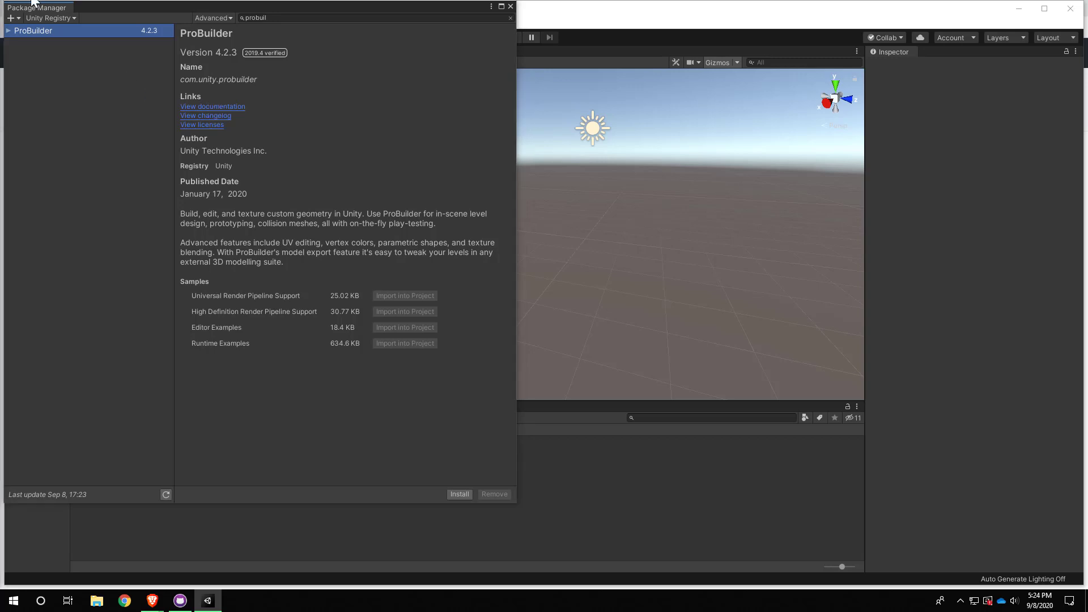
left_click(462, 495)
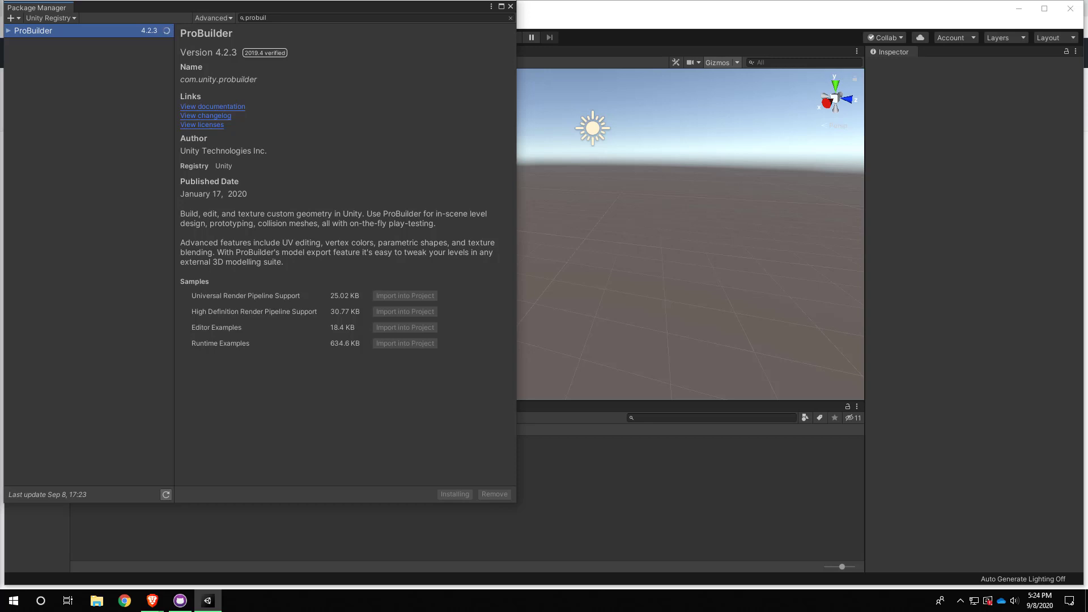
Switch to the browser and read the ProBuilder manual's About ProBuilder and Getting started pages
left_click_drag(0, 28, 248, 16)
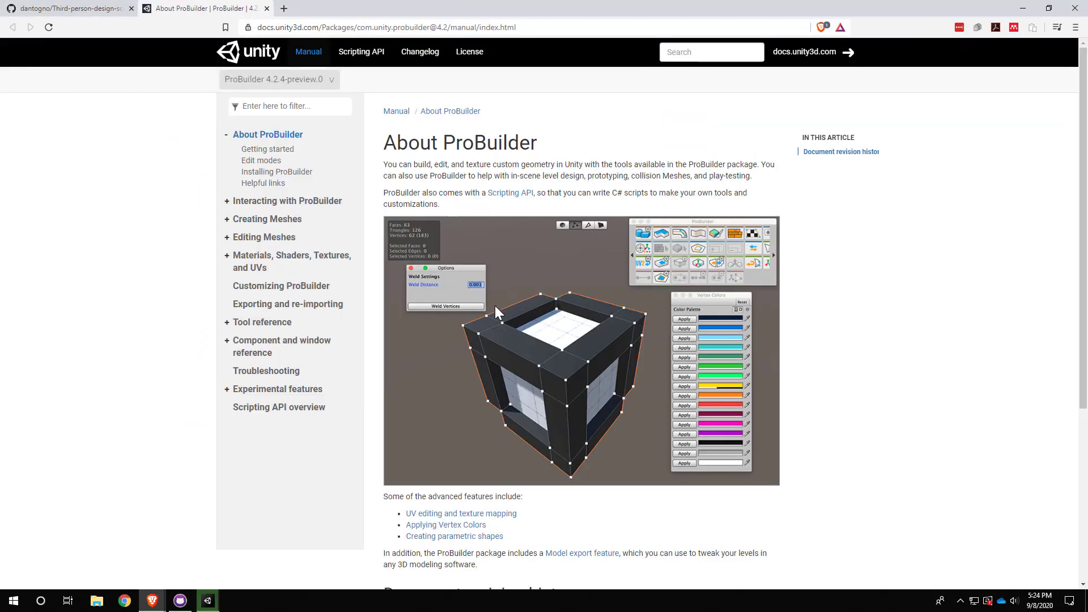
scroll(495, 305, "down", 5)
scroll(516, 309, "up", 5)
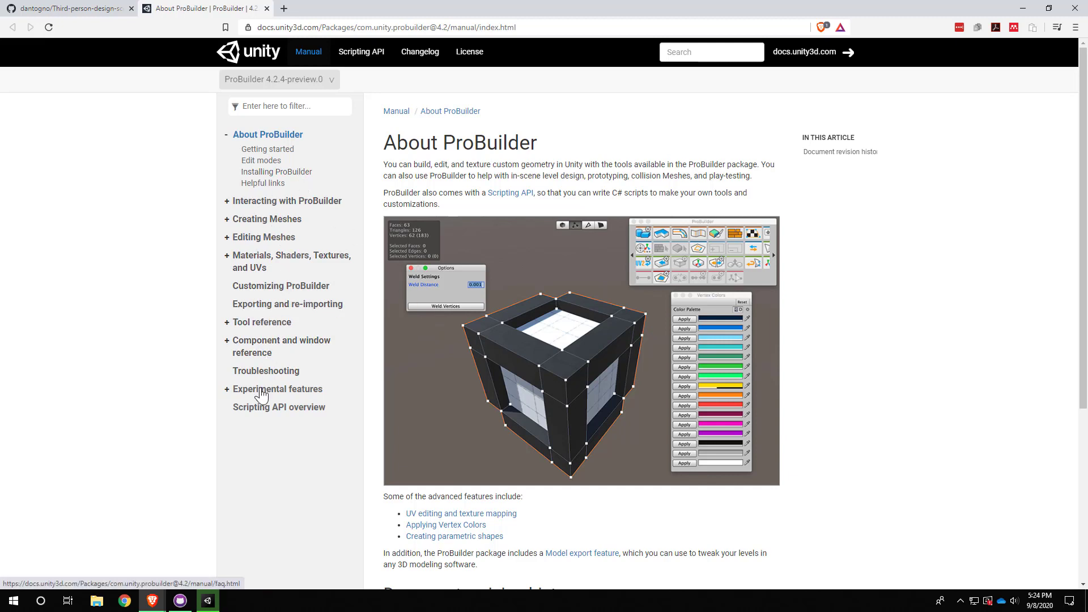
left_click(271, 150)
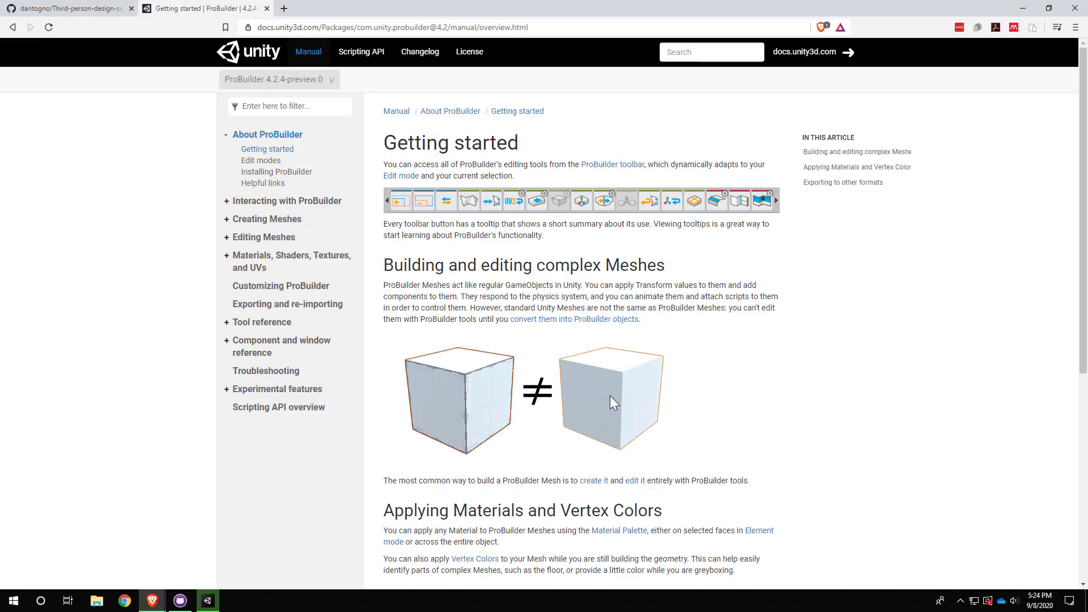
scroll(610, 396, "down", 3)
scroll(579, 394, "down", 3)
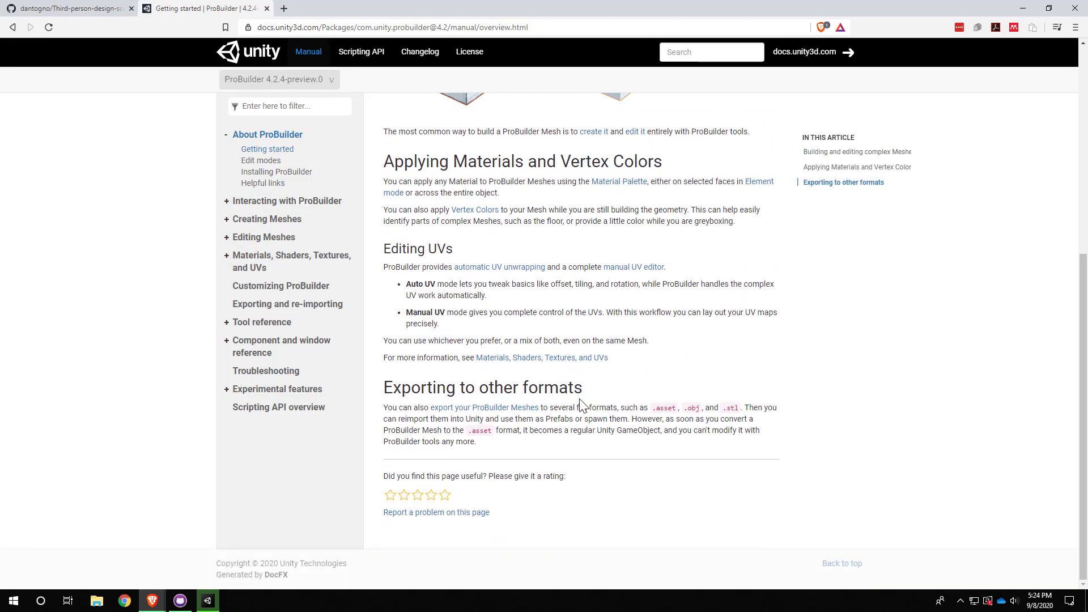
scroll(578, 399, "up", 6)
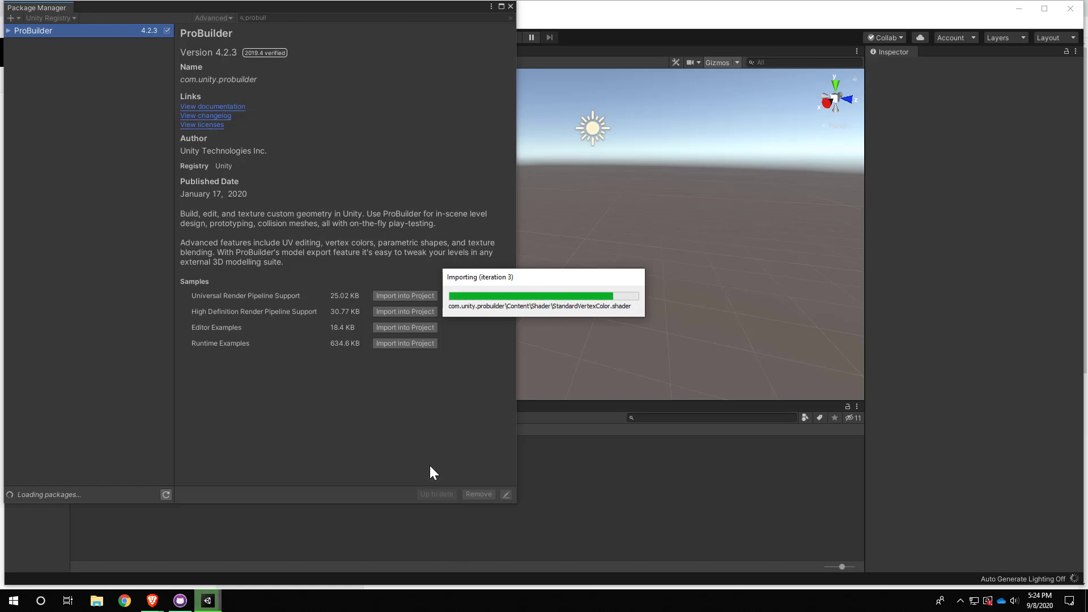
Close the Package Manager and dock the ProBuilder window between the Hierarchy and the Scene view
left_click(510, 7)
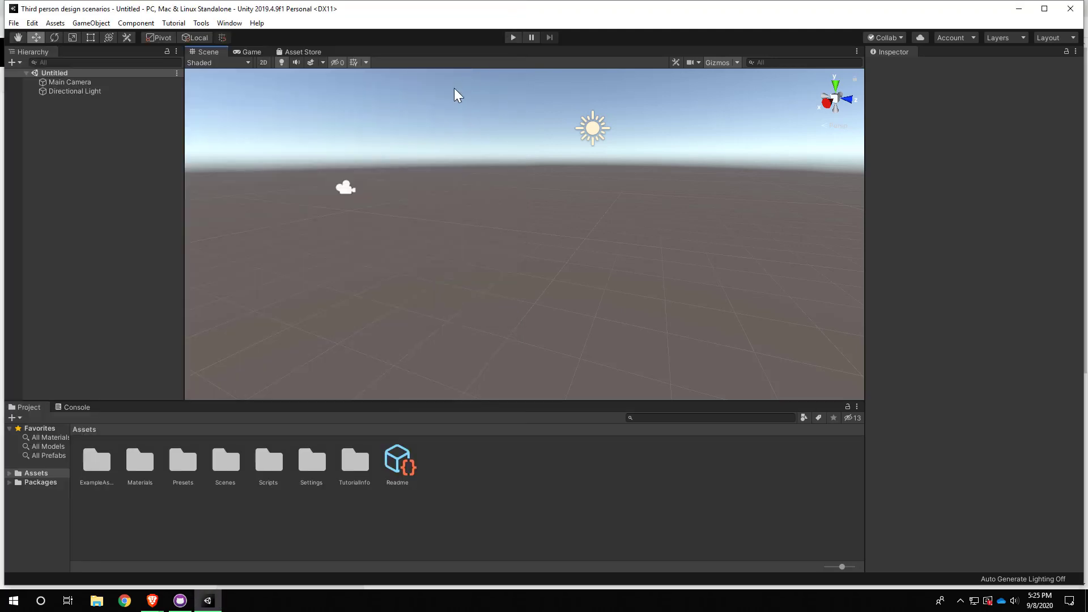
right_click_drag(440, 176, 412, 172)
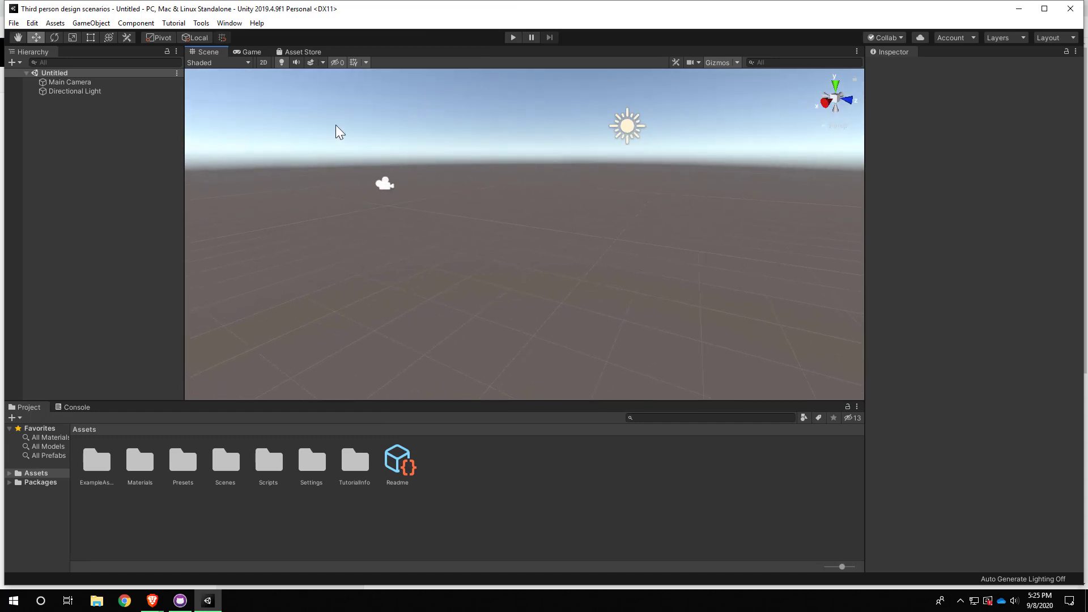
left_click(229, 23)
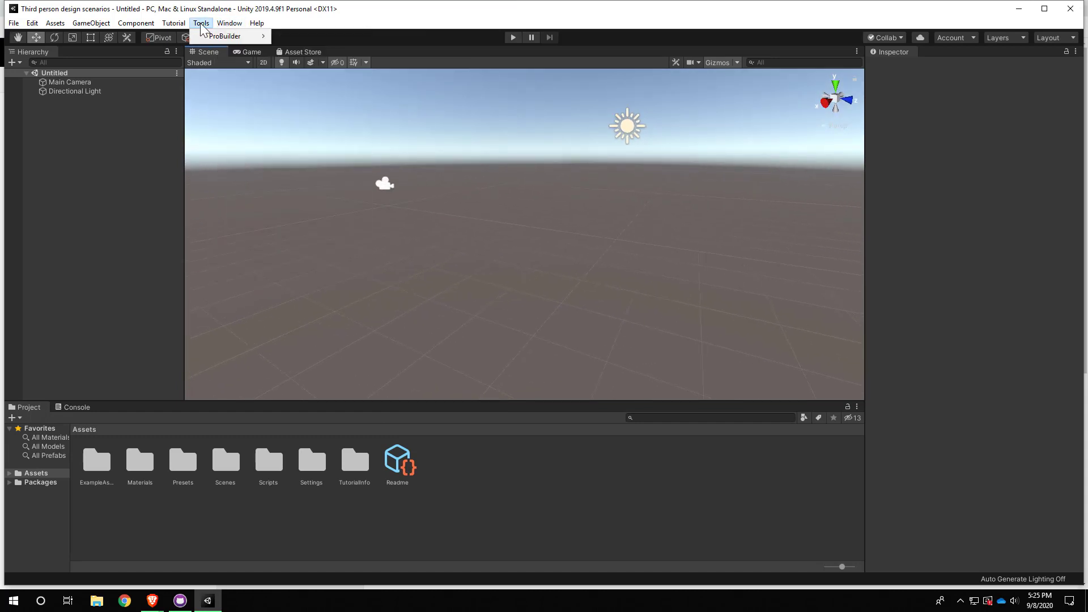
left_click(201, 23)
mouse_move(219, 37)
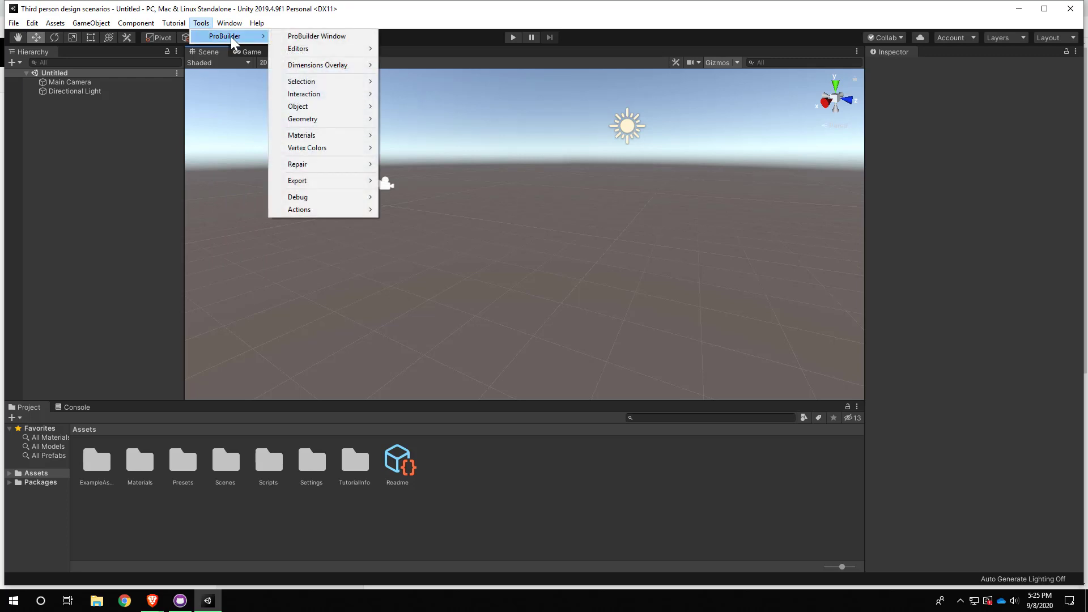
left_click(303, 36)
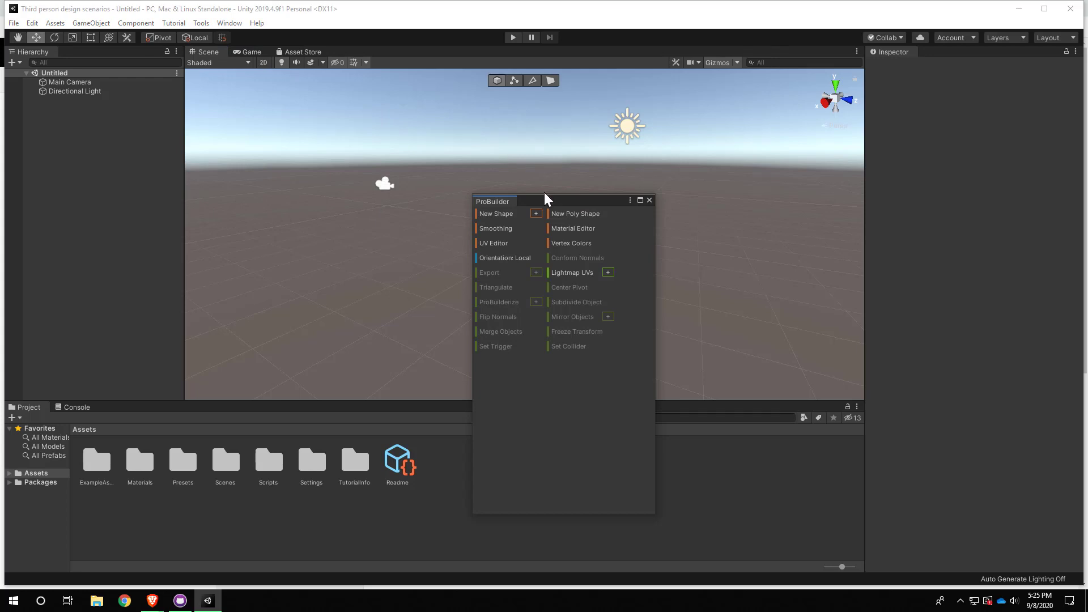
left_click_drag(548, 203, 382, 119)
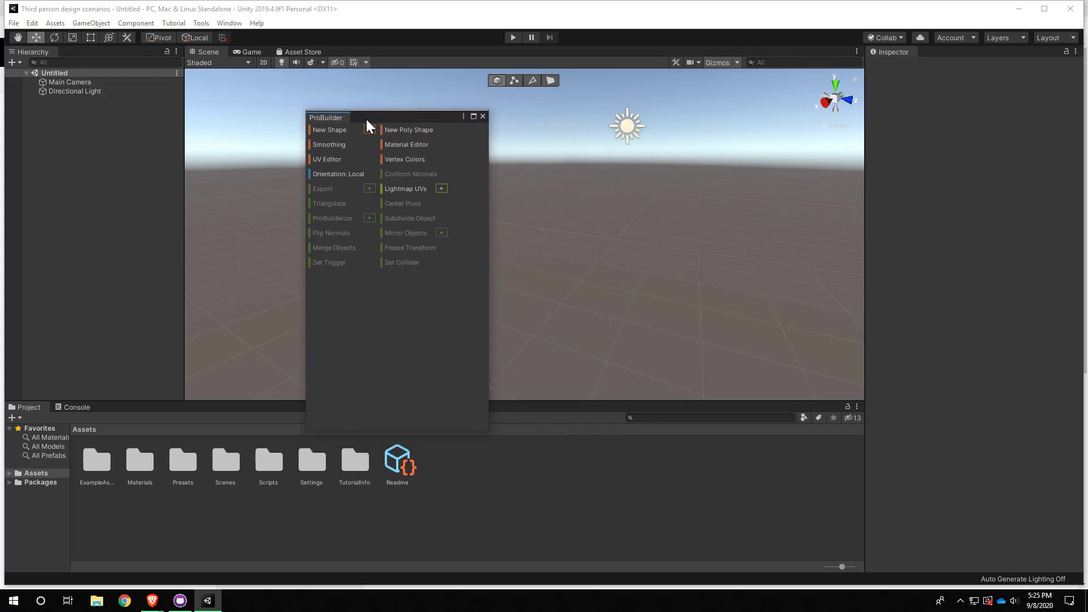
left_click_drag(332, 117, 166, 130)
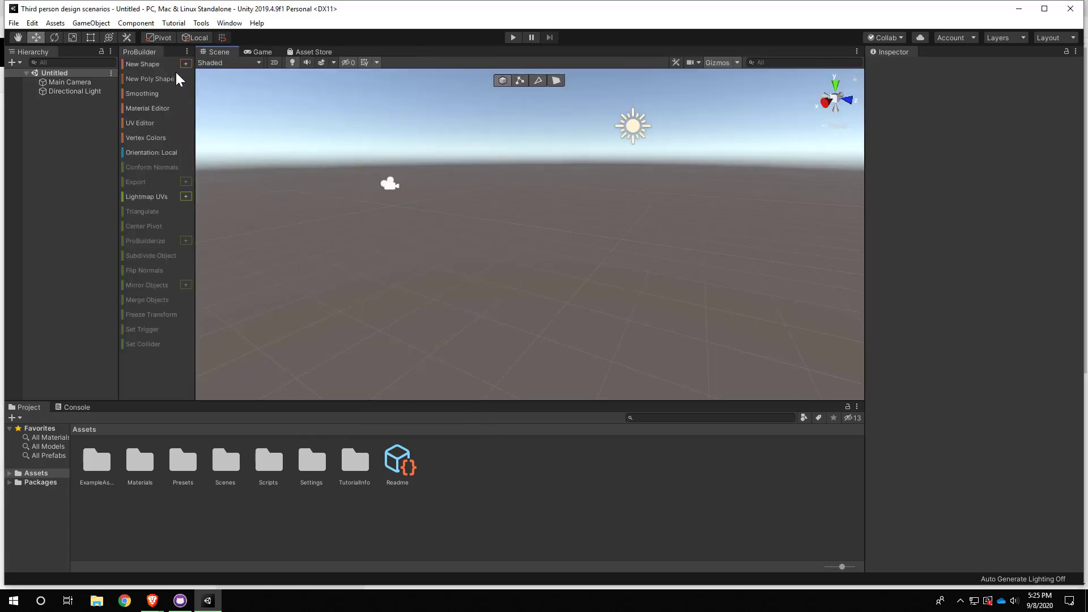
Try the ProBuilder window's icon mode and switch it back to text mode
left_click(186, 52)
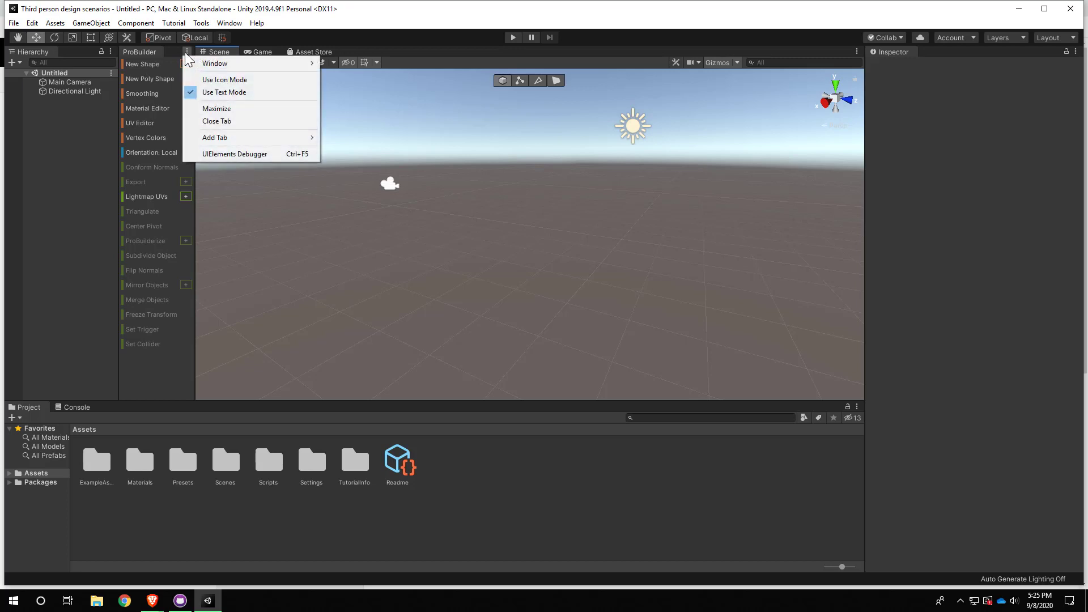
left_click(226, 80)
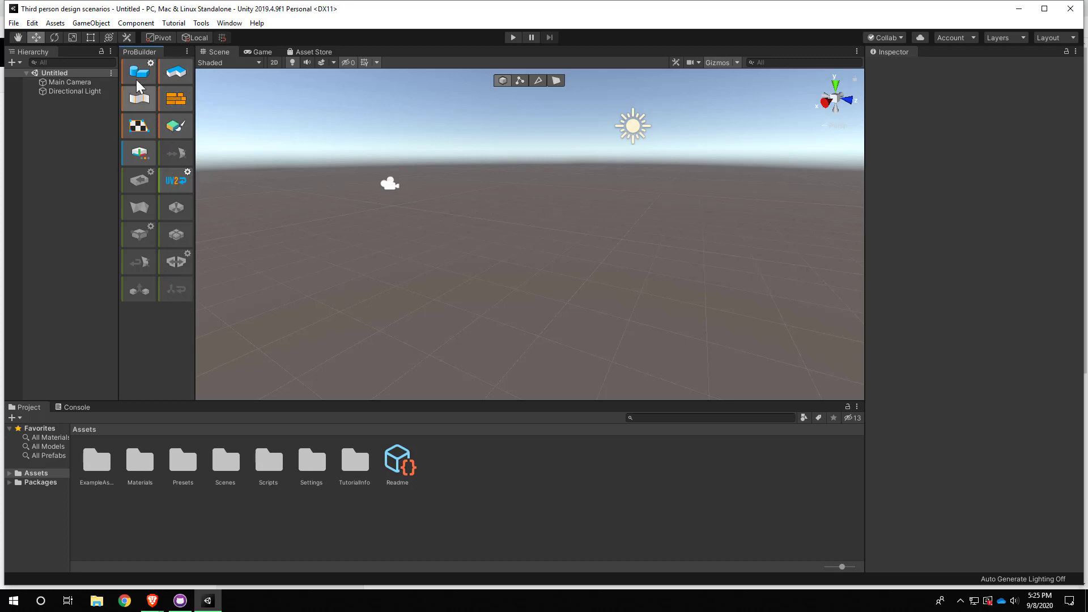
left_click(187, 52)
left_click(221, 93)
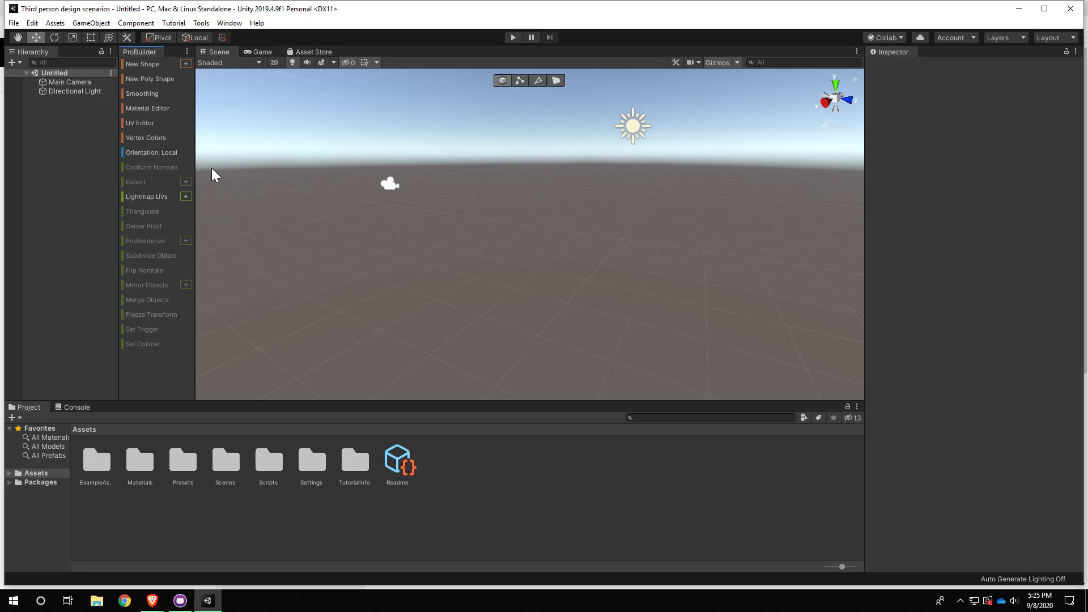
Add a ProBuilder cube to the scene with the New Shape tool
left_click(151, 66)
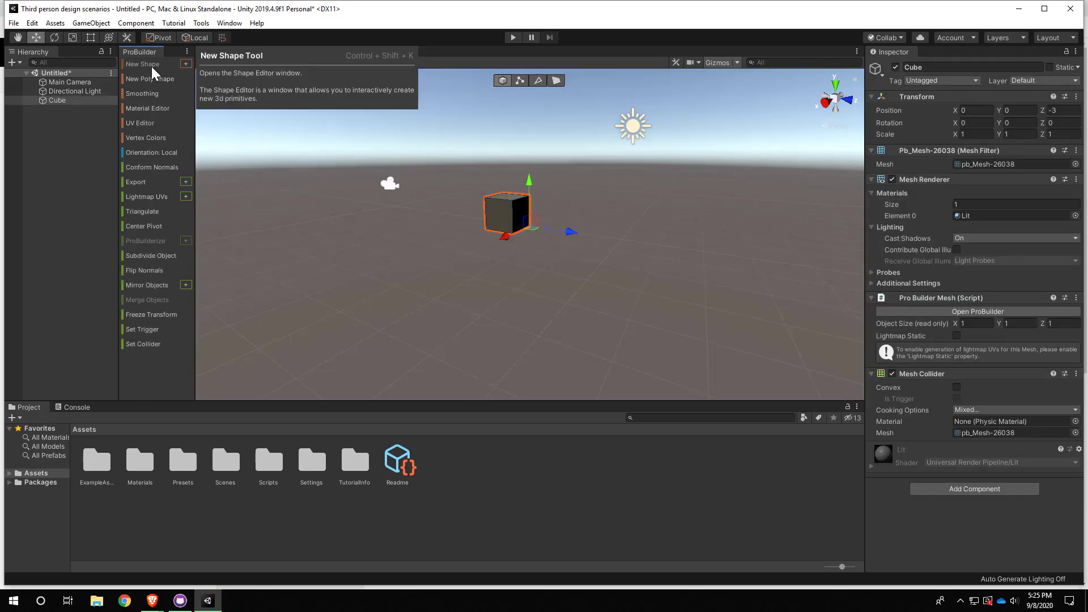
Delete the ProBuilder cube from the scene
middle_click_drag(515, 250, 464, 280)
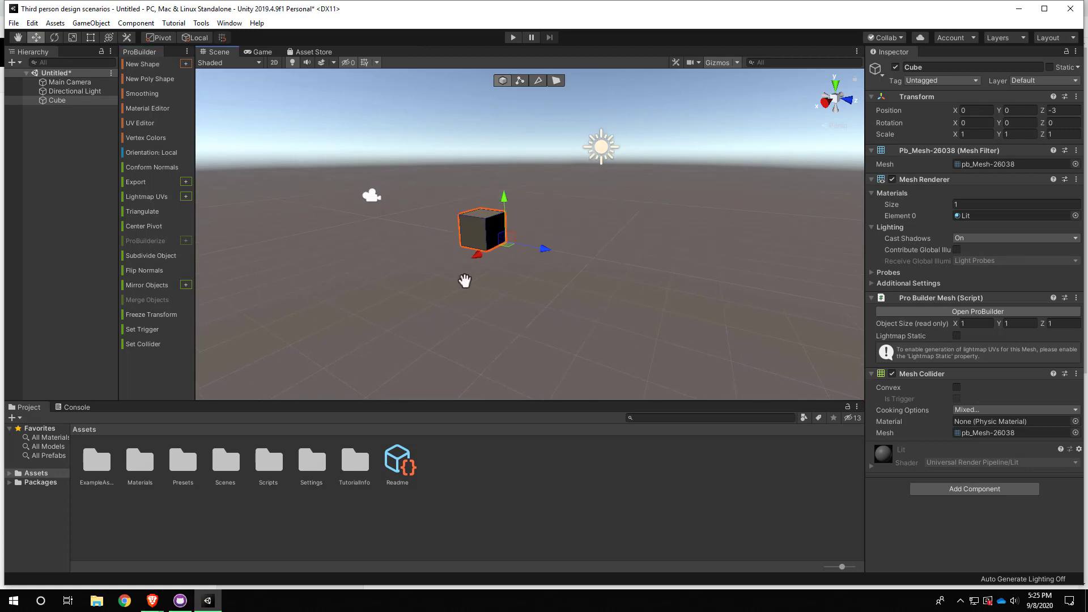
key("Delete")
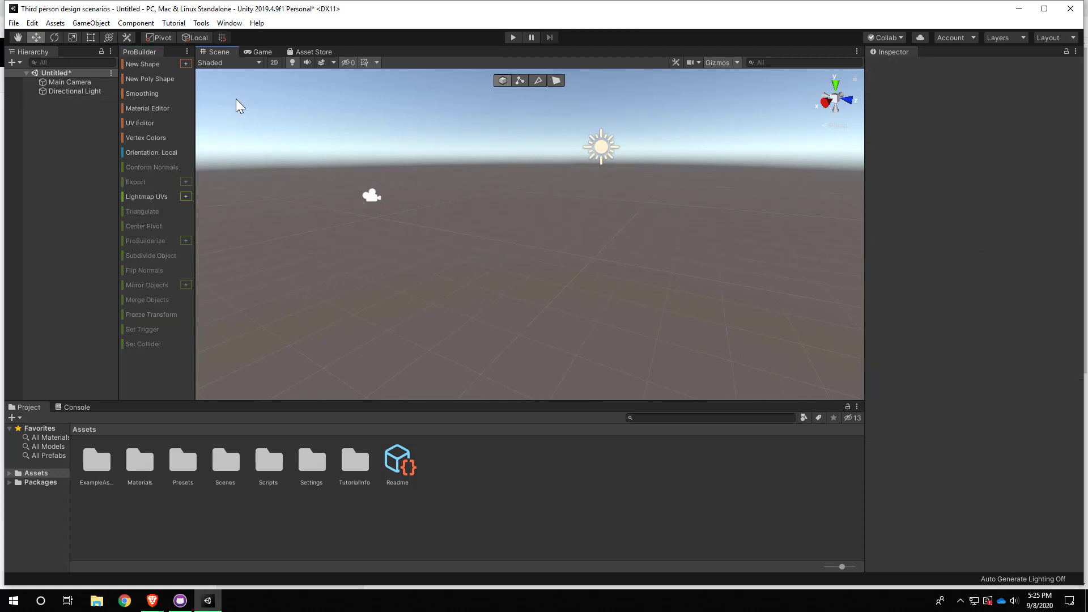
Review the primitive types offered by the Shape Tool, keep Cube as the shape, and close the tool without building
left_click(185, 64)
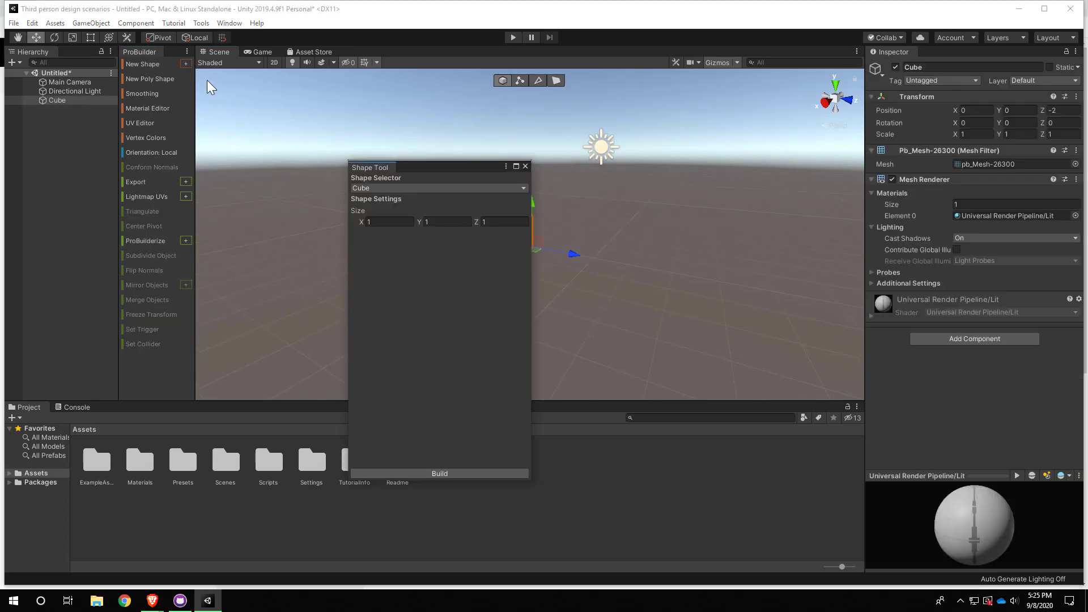
left_click_drag(423, 172, 323, 120)
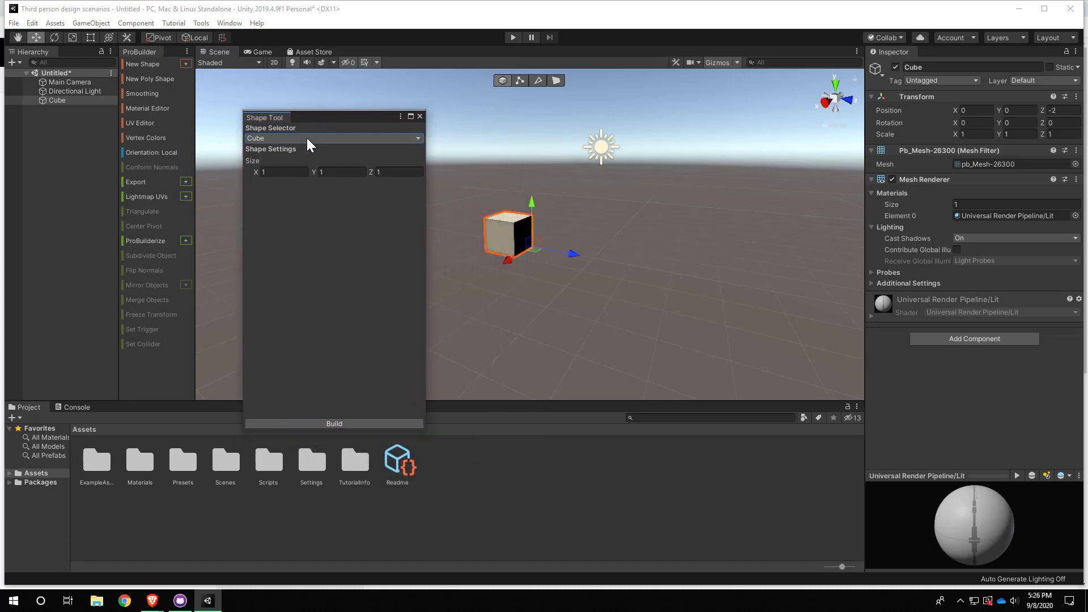
left_click(307, 138)
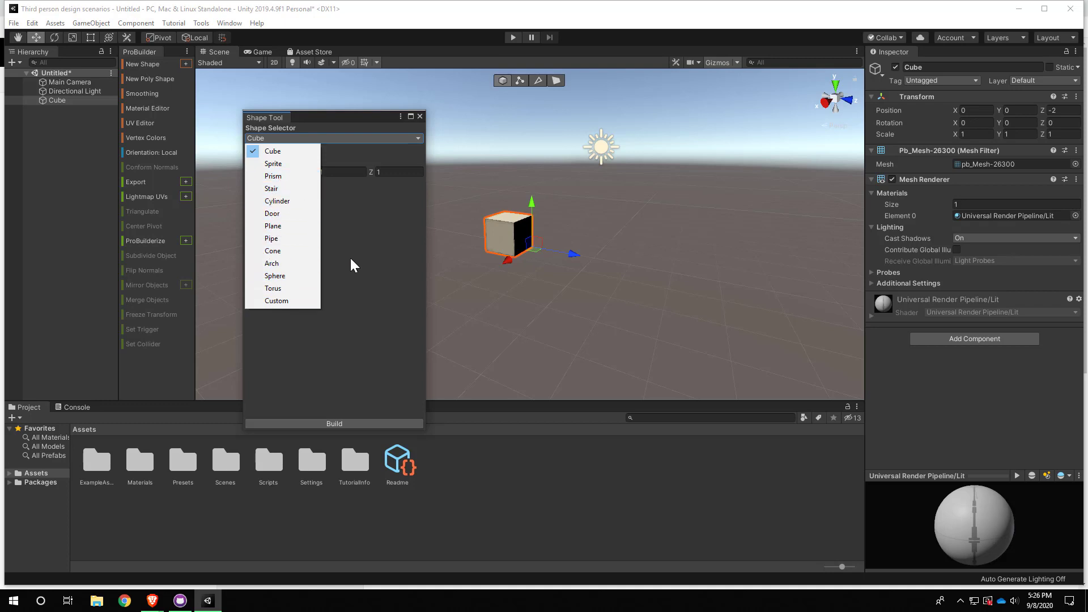
left_click(287, 152)
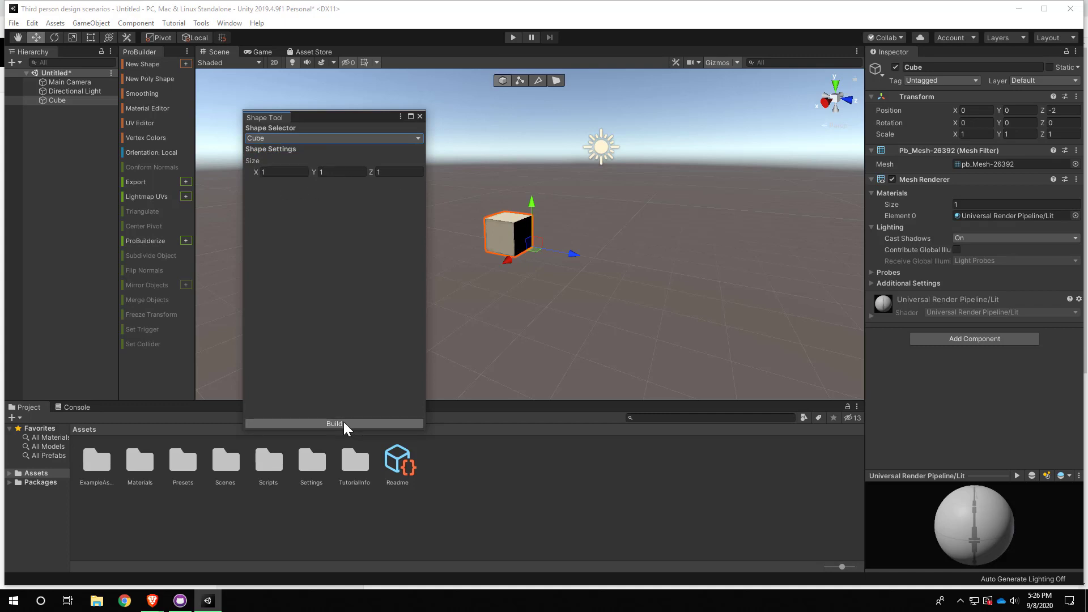
left_click(419, 117)
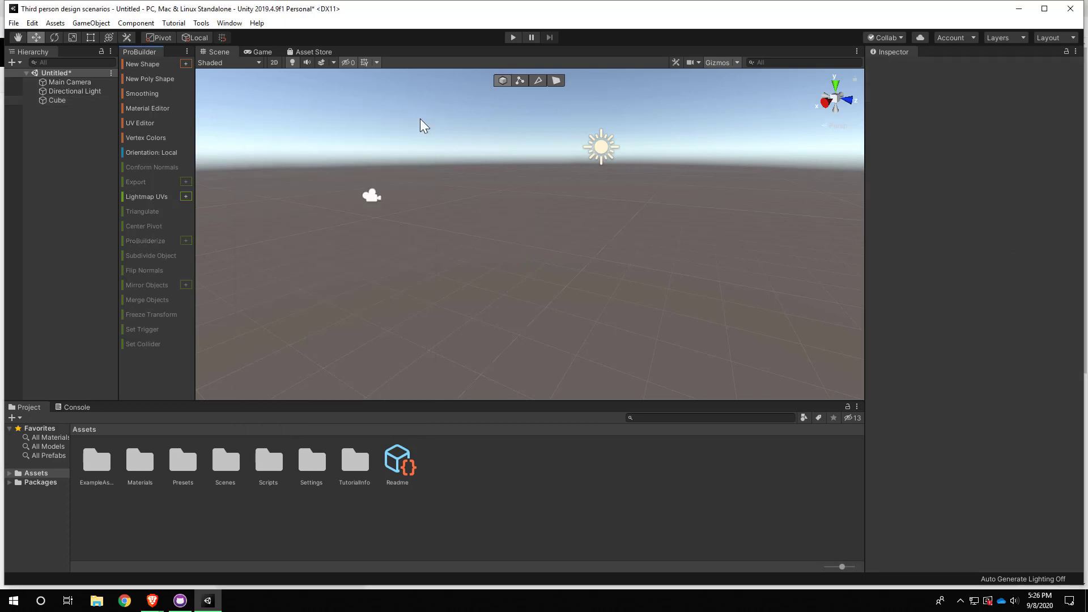
Build a ProBuilder cube with a size of 1 × 1 × 1 and close the Shape Tool
left_click(186, 63)
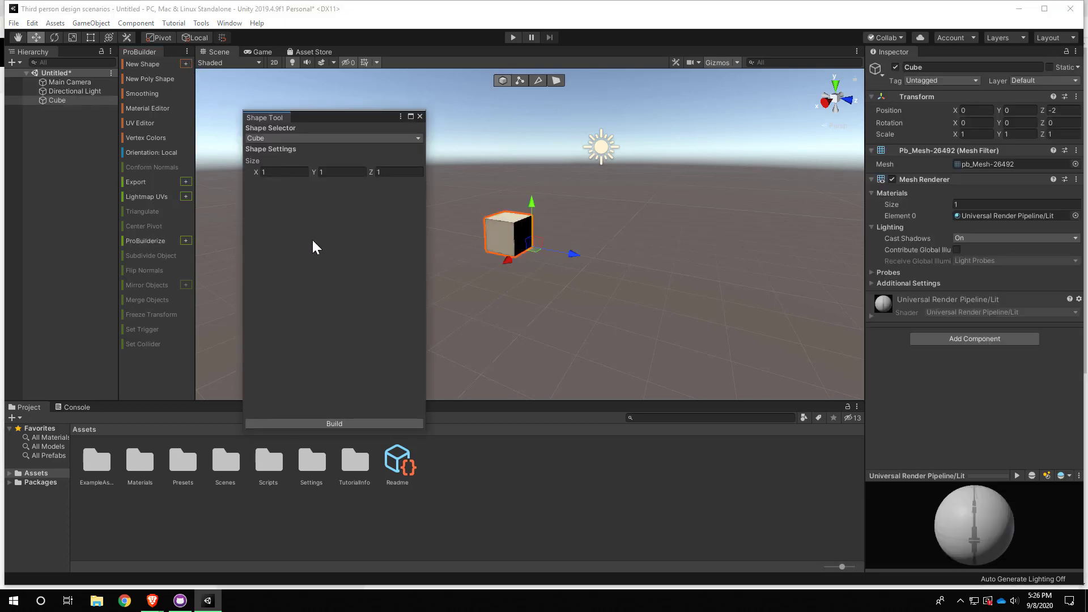
left_click(369, 424)
left_click(420, 115)
Turn on face selection for the cube and select its dark side face, followed by its top face
key("w")
right_click_drag(481, 318, 359, 344)
key("a")
scroll(362, 324, "down", 3)
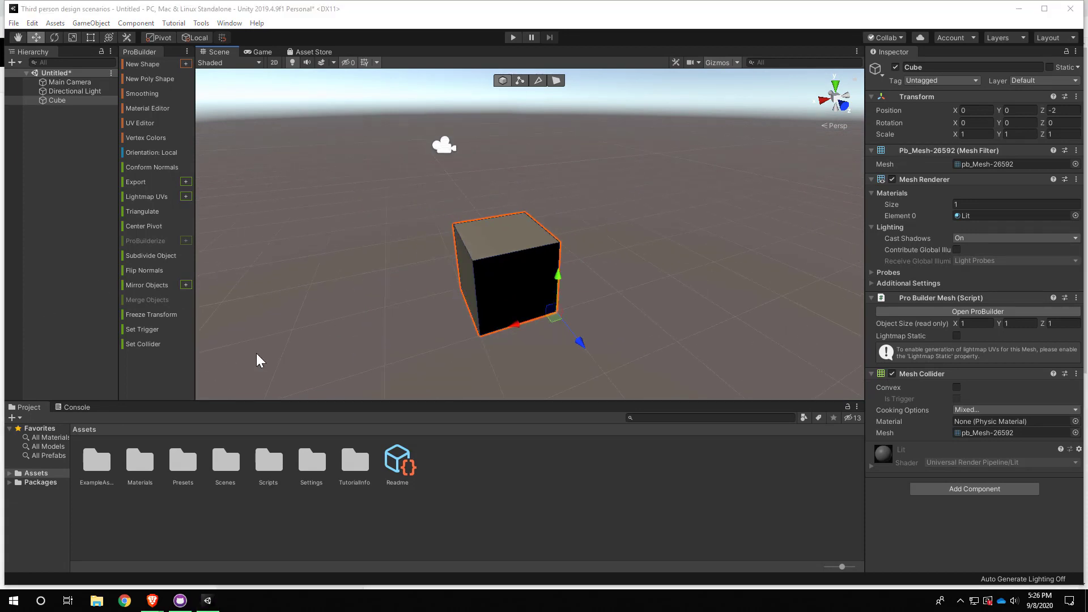
right_click_drag(295, 321, 355, 321)
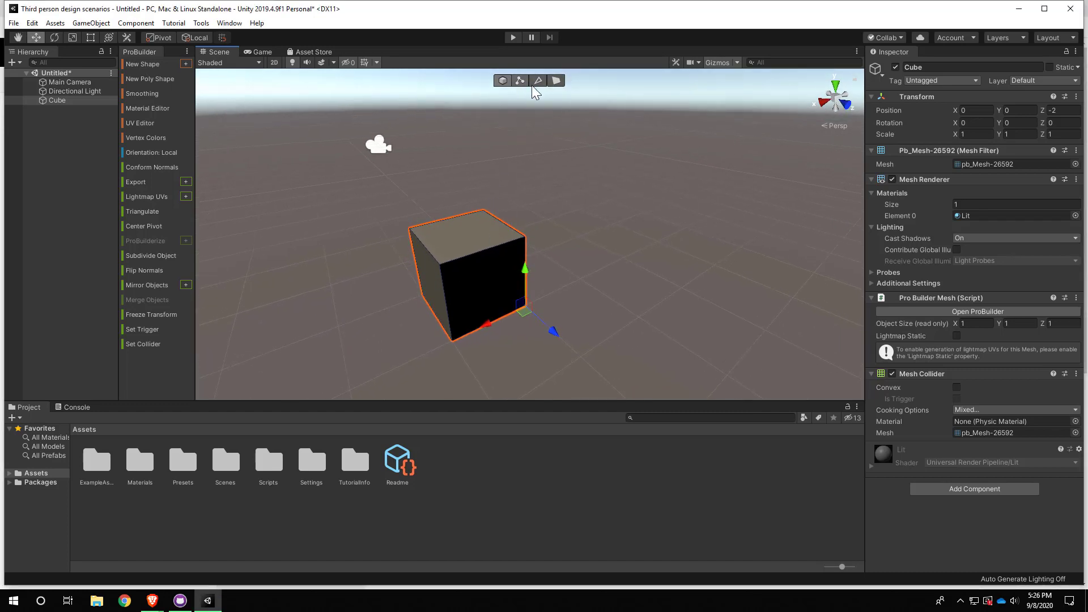
left_click(556, 80)
left_click(490, 306)
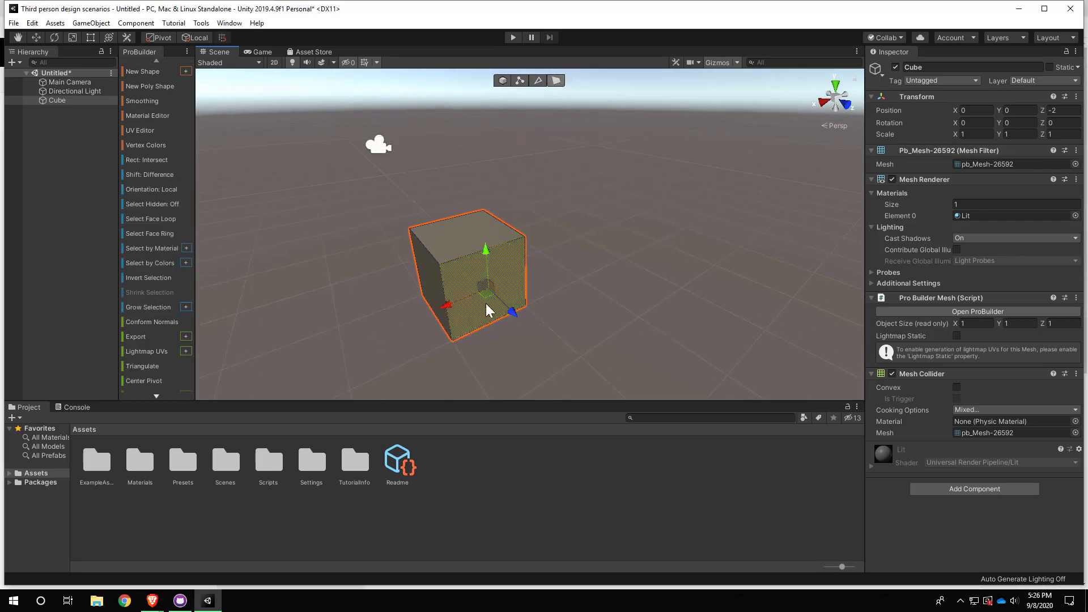
middle_click_drag(358, 342, 369, 318)
right_click_drag(369, 317, 469, 274)
left_click(399, 198)
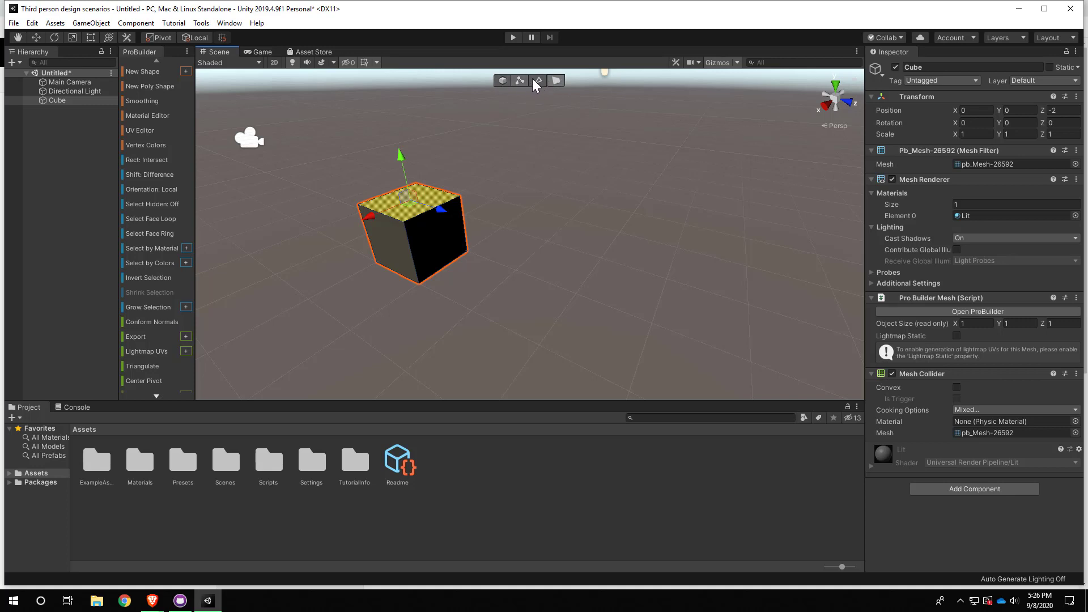
Return to object selection and move the whole cube along the ground to about X -0.18, Z -2.96
left_click(499, 84)
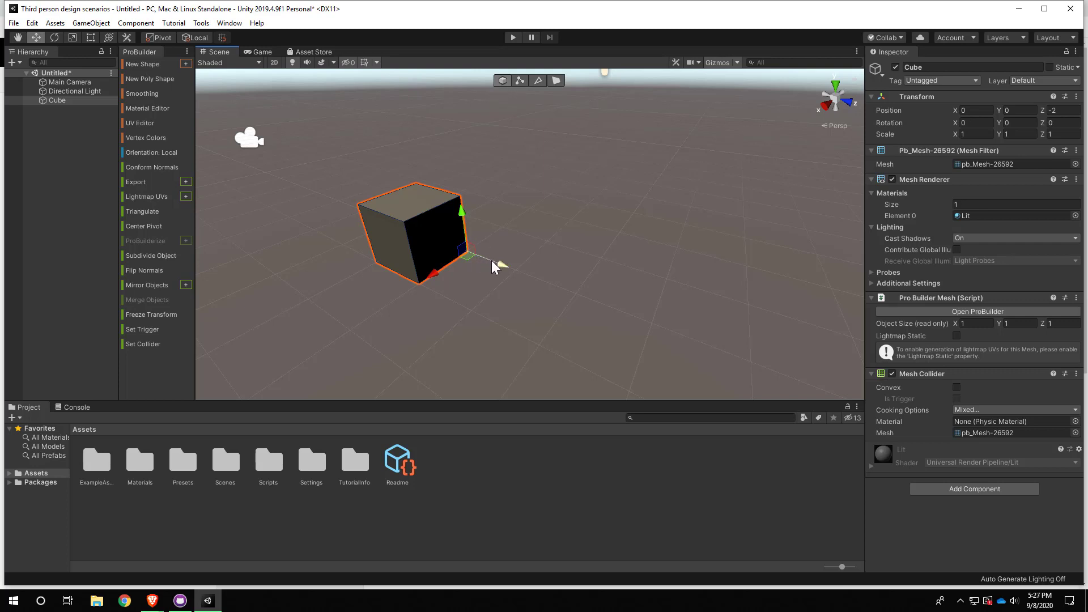
left_click_drag(497, 265, 452, 241)
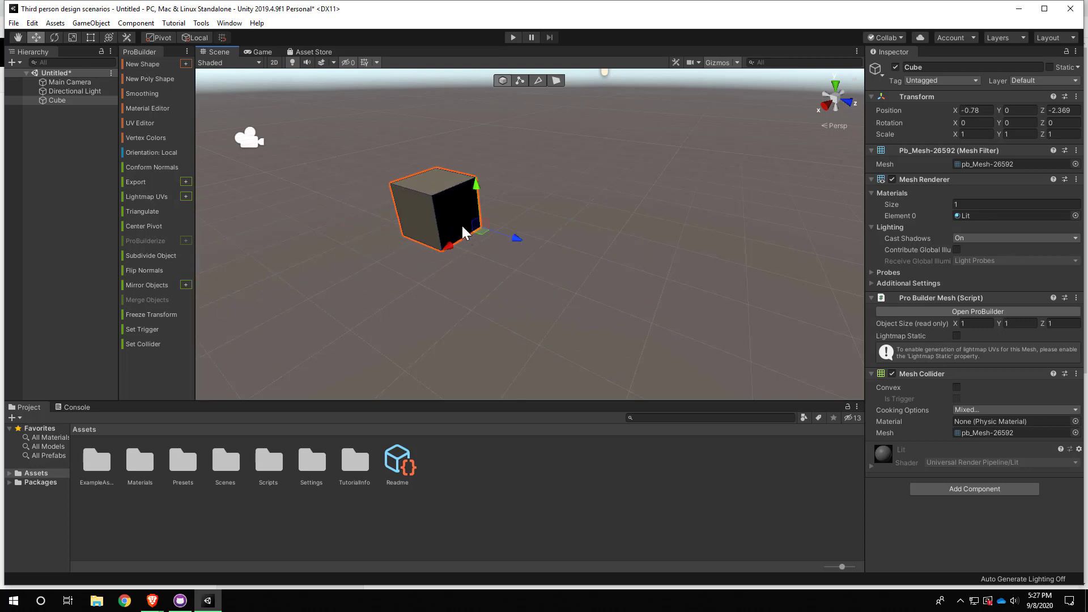
left_click_drag(524, 237, 414, 243)
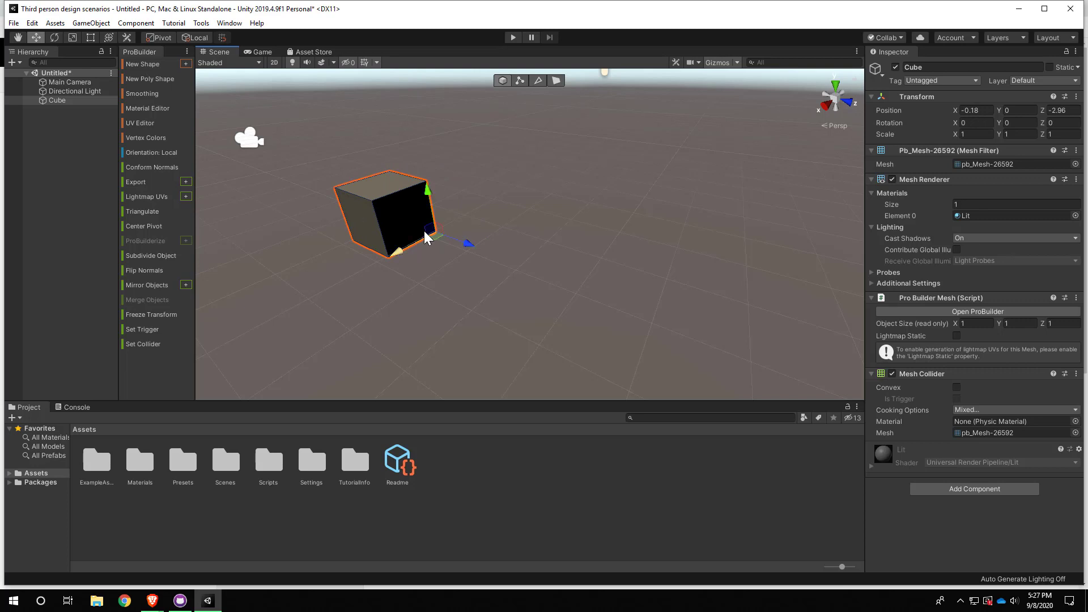
In face selection mode, pull the cube's side faces outward to stretch it to about 2.58 × 1 × 3.59
left_click(556, 80)
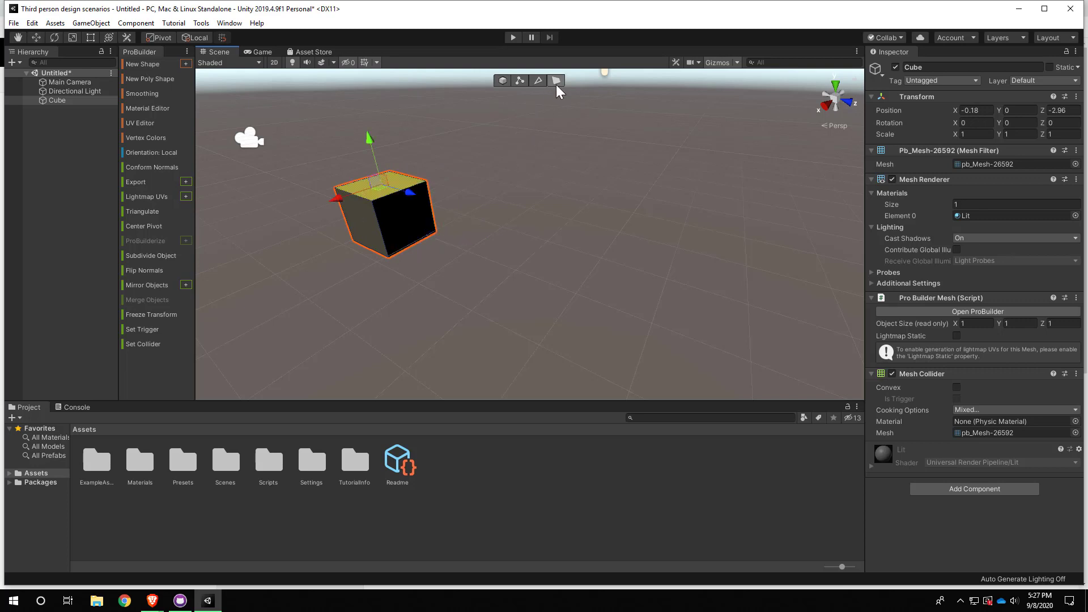
left_click(400, 221)
left_click_drag(441, 237, 327, 263)
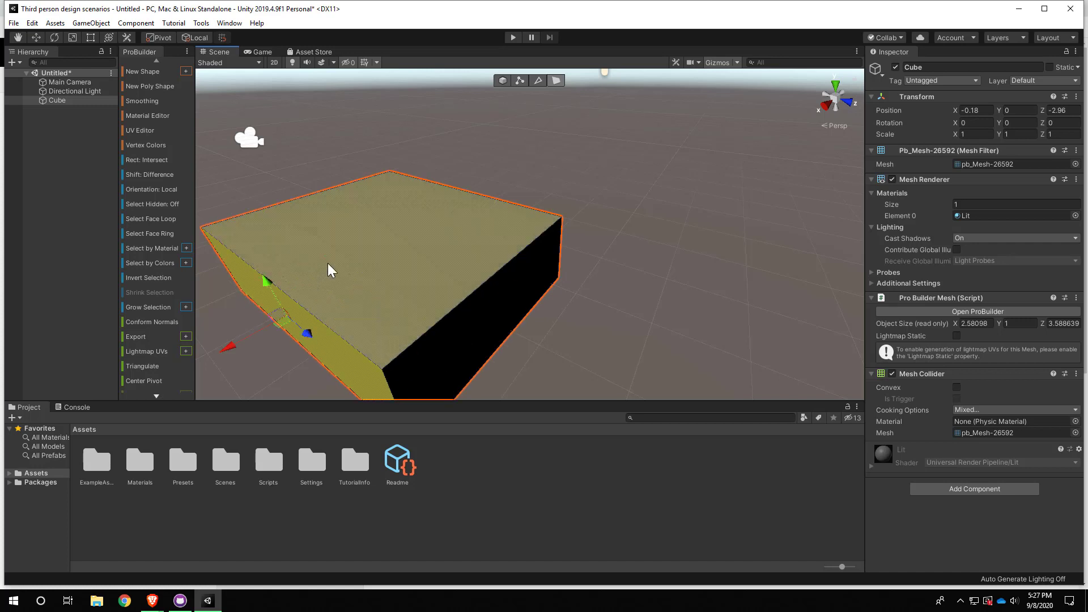
Examine the stretched box from several angles while selecting individual faces, and clear the selection
left_click(397, 243)
scroll(411, 255, "down", 4)
left_click_drag(430, 304, 220, 214, "alt")
right_click_drag(221, 214, 108, 172)
left_click(401, 253)
left_click_drag(430, 257, 722, 344, "alt")
left_click_drag(434, 309, 474, 323, "alt")
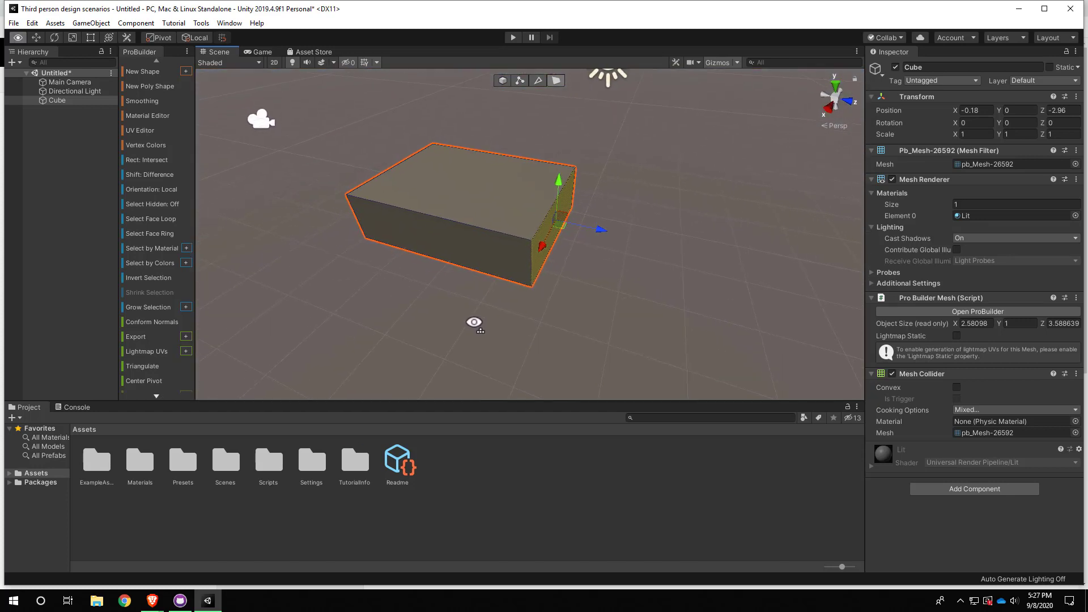
middle_click_drag(473, 322, 457, 296)
left_click(467, 281)
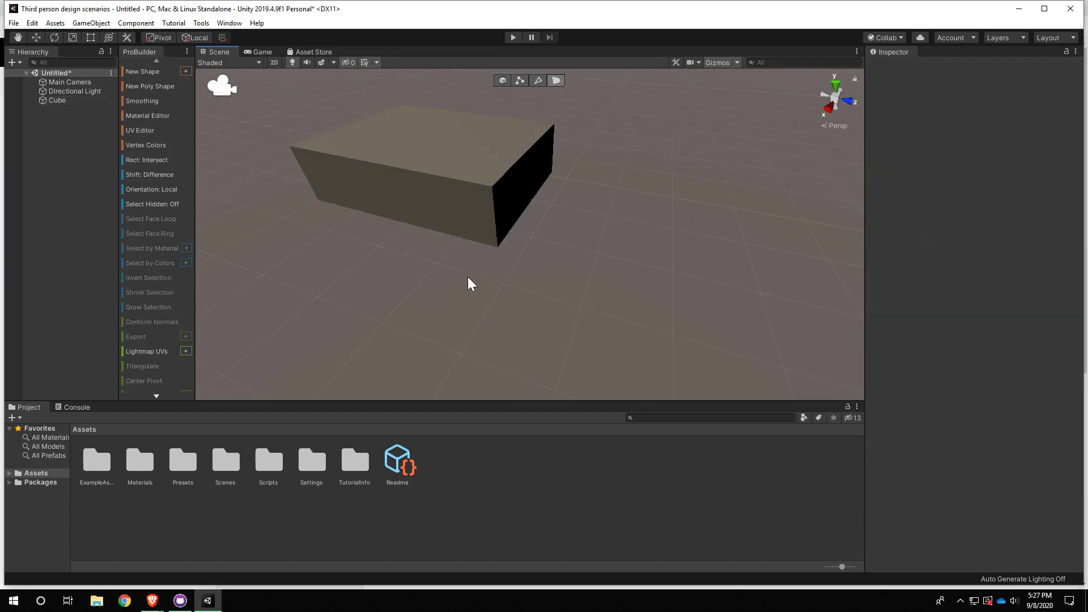
Inspect the box up close and from above, selecting its top face and deselecting it again
left_click_drag(461, 295, 492, 266, "alt")
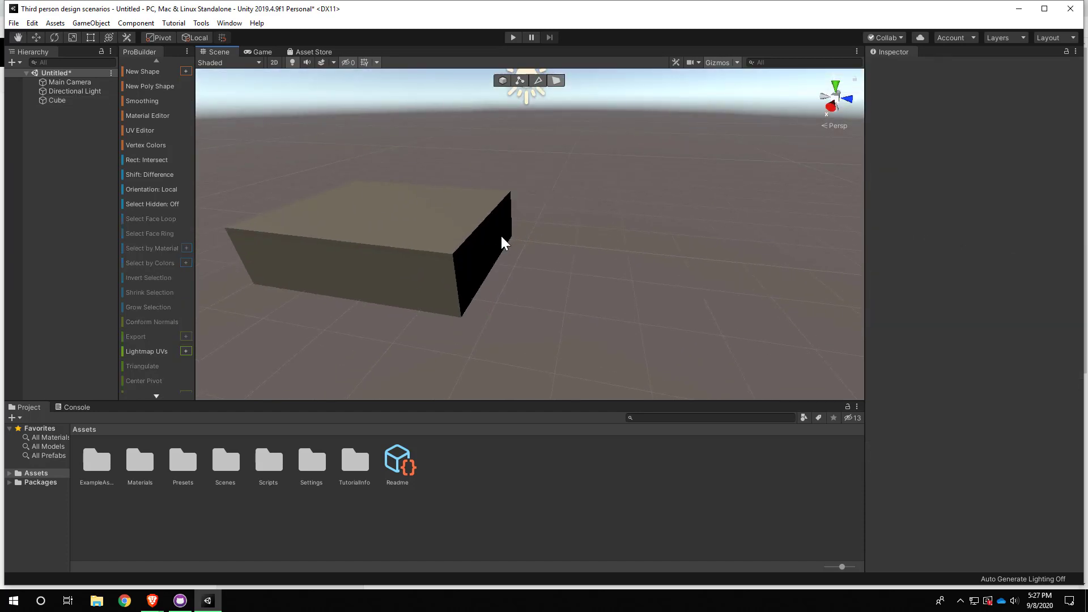
scroll(439, 245, "up", 4)
scroll(429, 253, "down", 5)
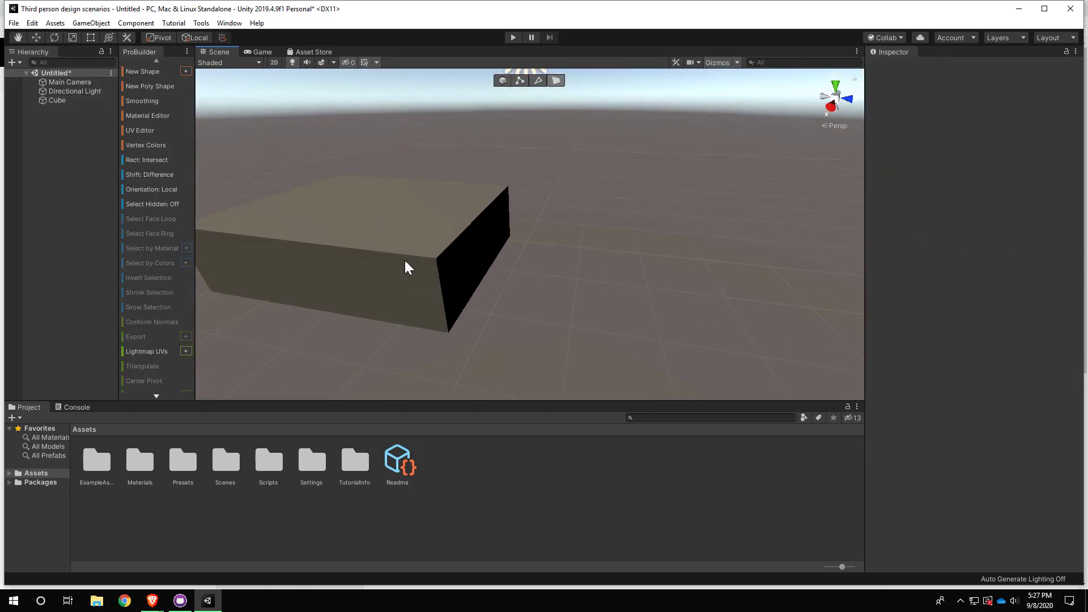
left_click(424, 278)
left_click(460, 326)
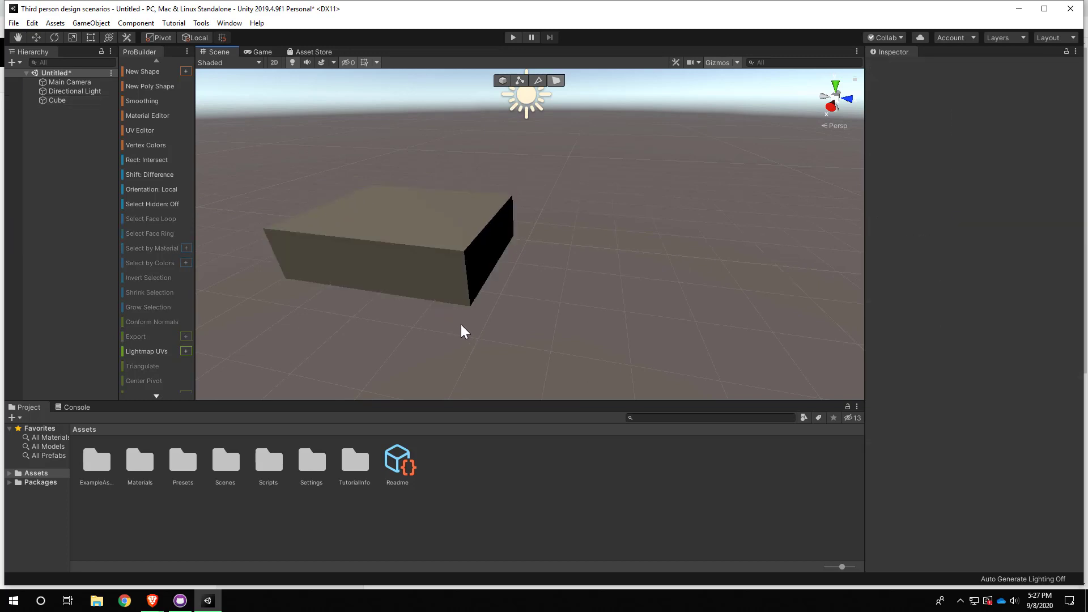
left_click_drag(462, 328, 460, 387, "alt")
left_click(460, 299)
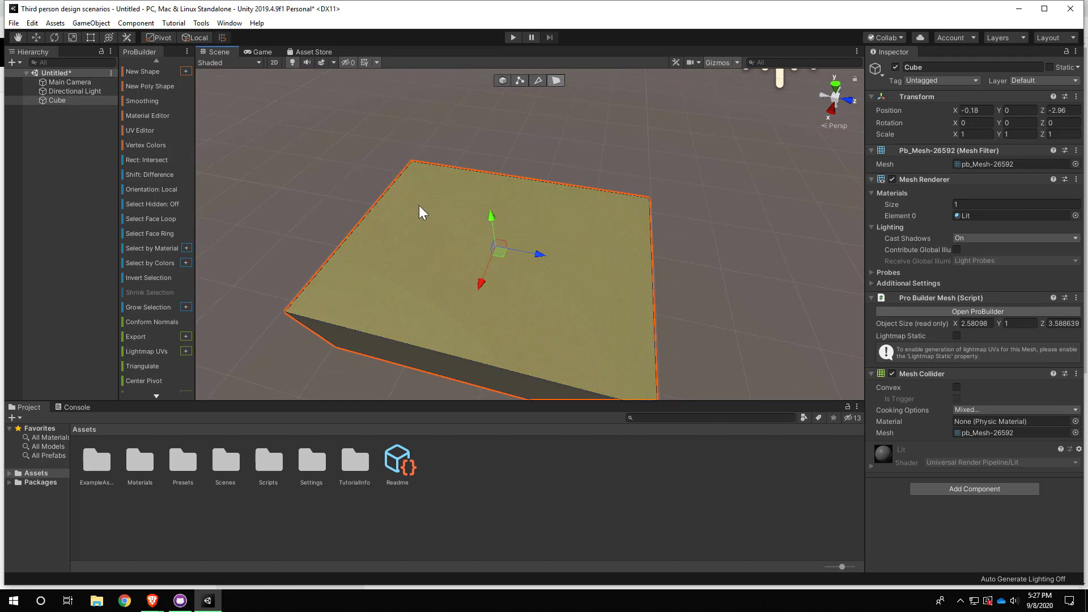
middle_click_drag(358, 307, 346, 269)
scroll(351, 282, "down", 3)
left_click(364, 297)
Face the box's long side straight on and select the Cube object in the Hierarchy
right_click_drag(404, 288, 574, 265)
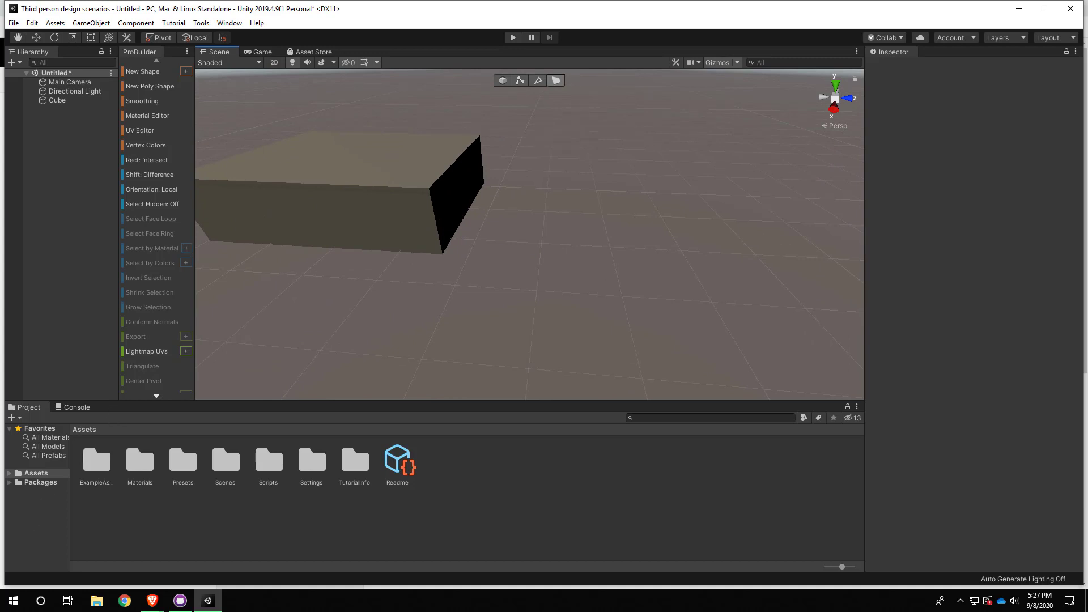
right_click_drag(258, 332, 437, 327)
key("a")
key("w")
key("s")
key("w")
key("s")
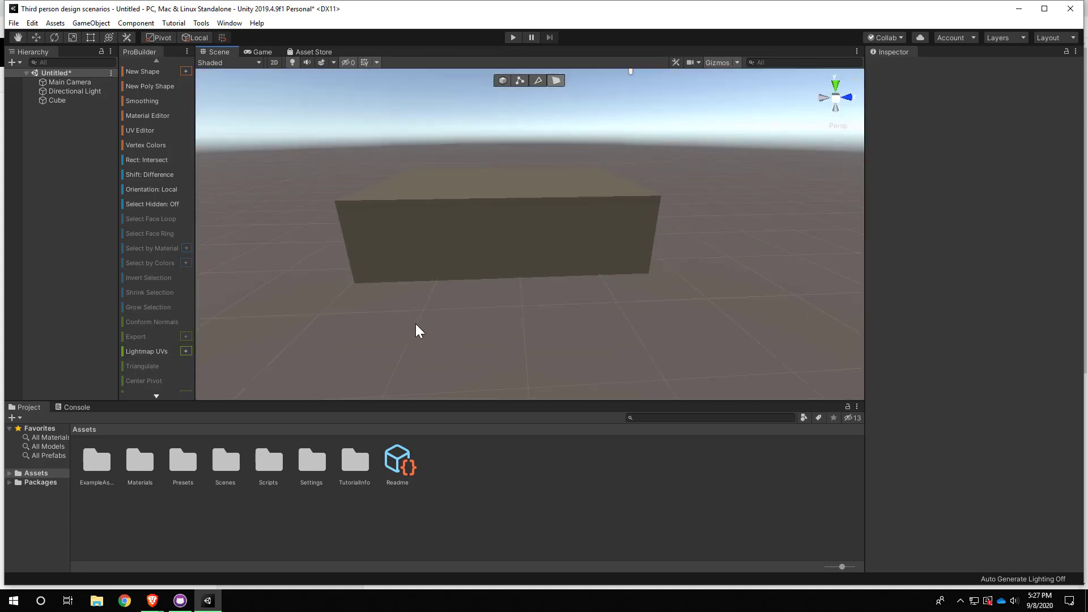
left_click(71, 102)
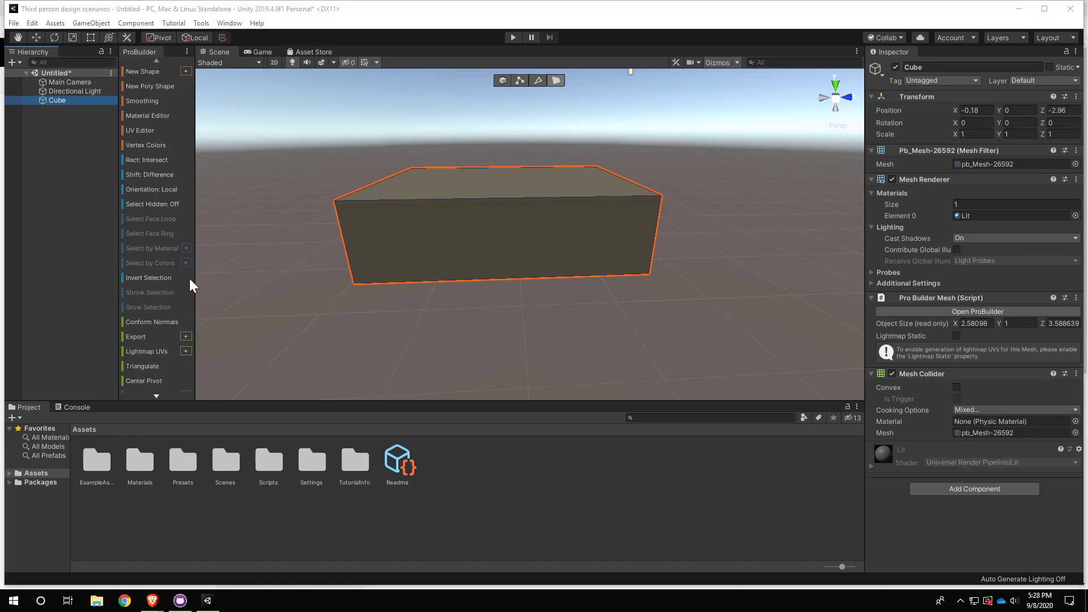
Save the scene as TestLevel in the project's Assets/Scenes folder
left_click(14, 23)
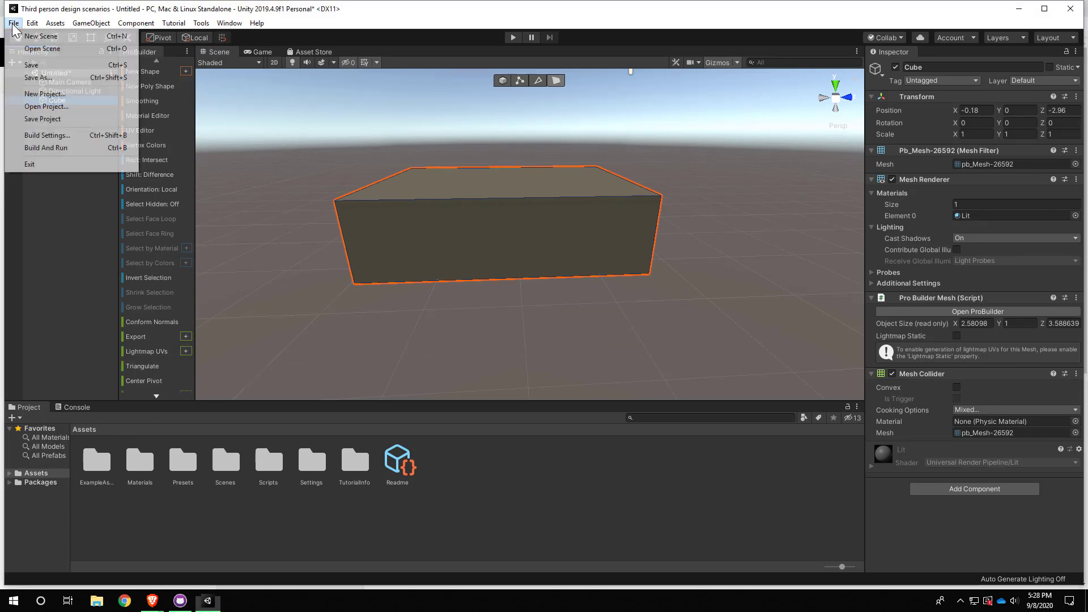
left_click(38, 78)
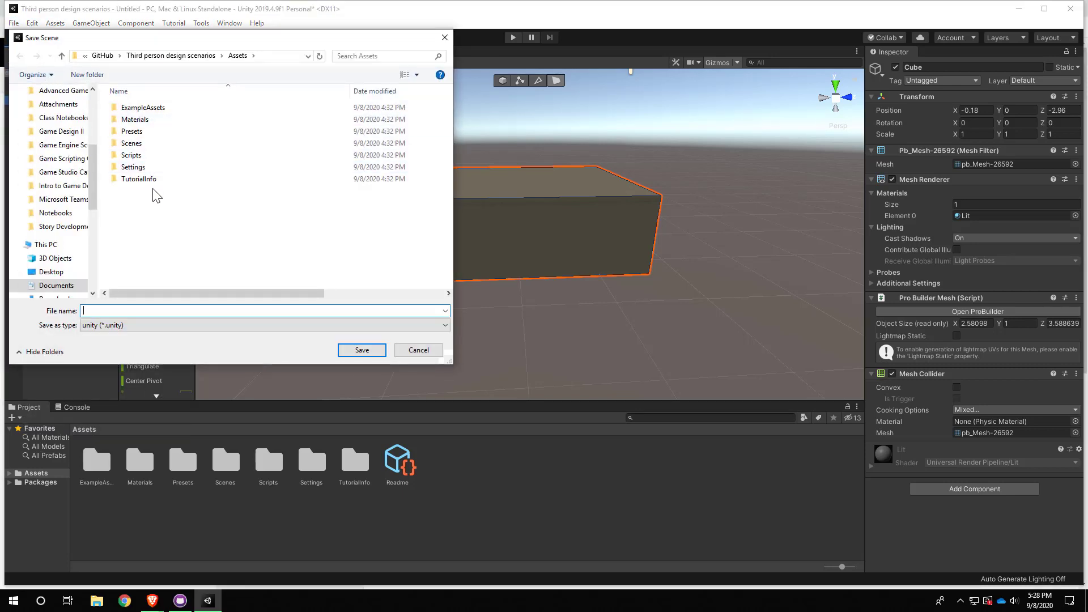
double_click(136, 143)
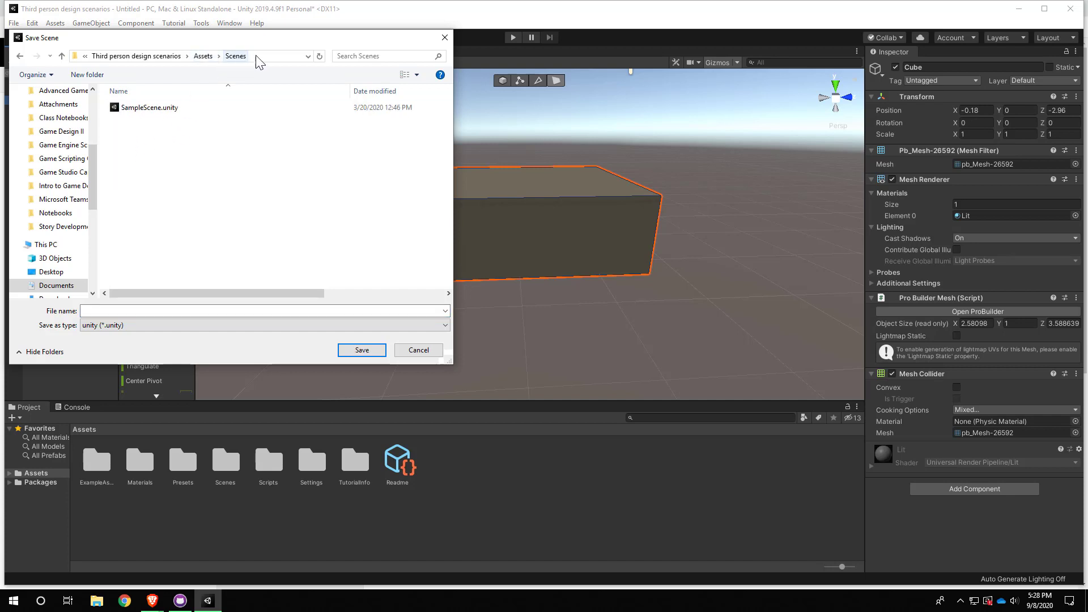
left_click(140, 312)
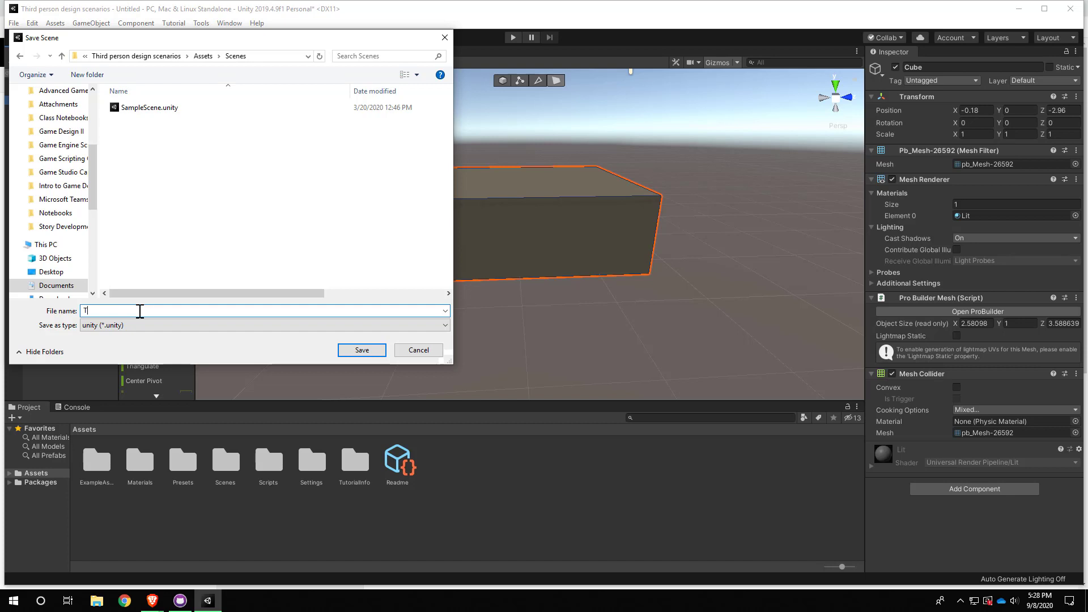
type("stLevel")
left_click(360, 351)
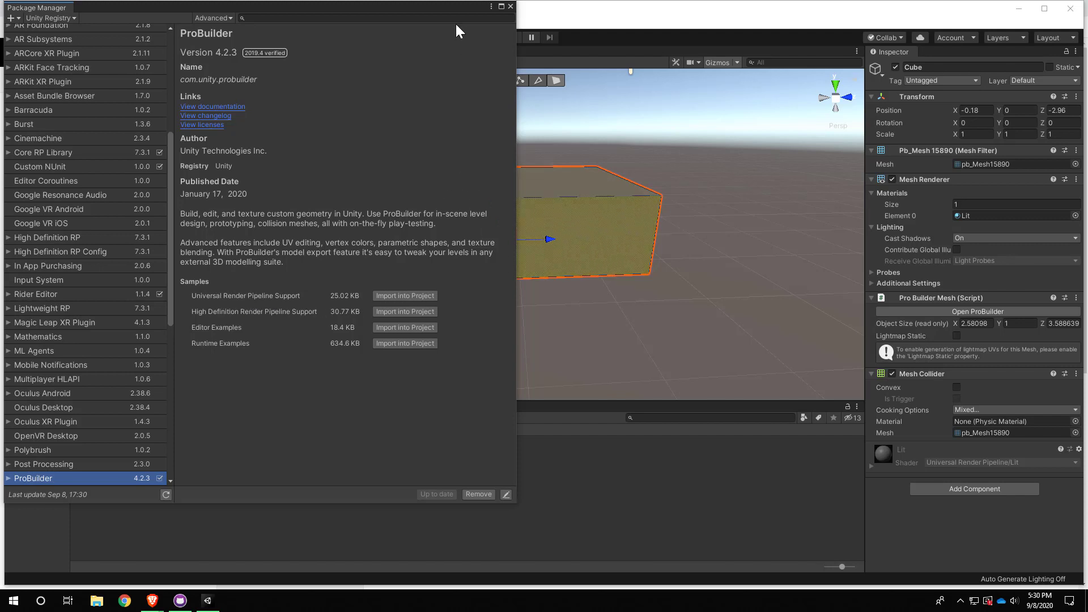
Close the Package Manager and reopen it on the ProBuilder package's details and samples
left_click_drag(448, 10, 506, 331)
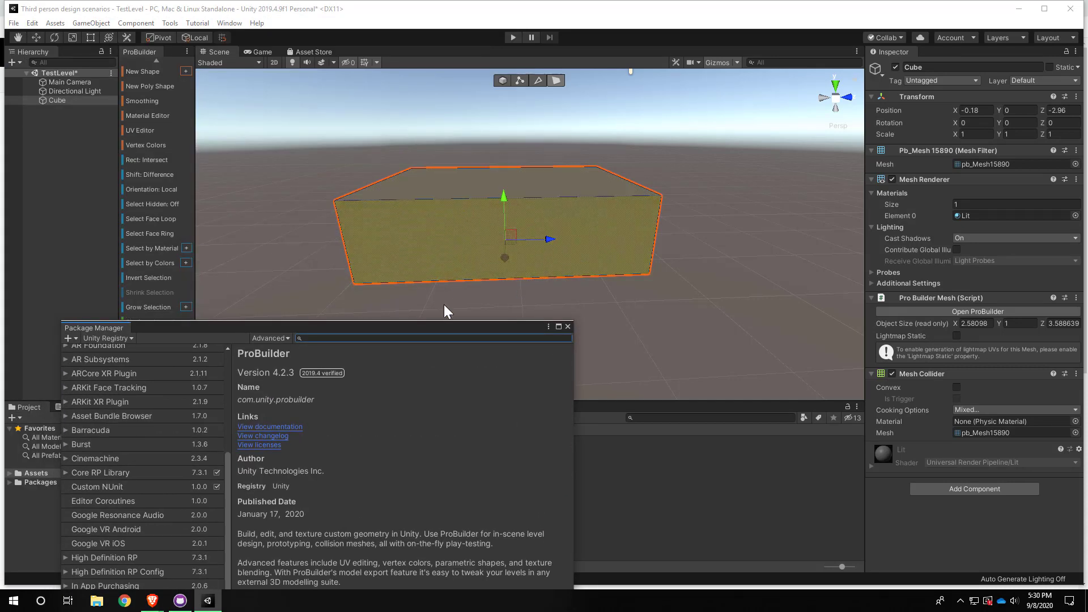
left_click_drag(429, 327, 432, 124)
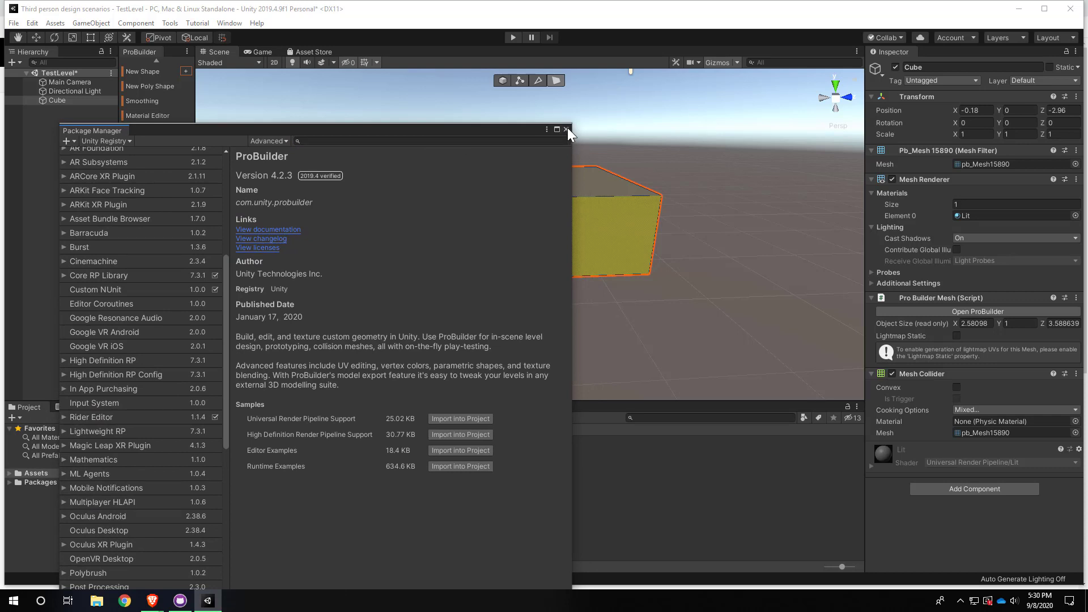
left_click(565, 130)
left_click(231, 25)
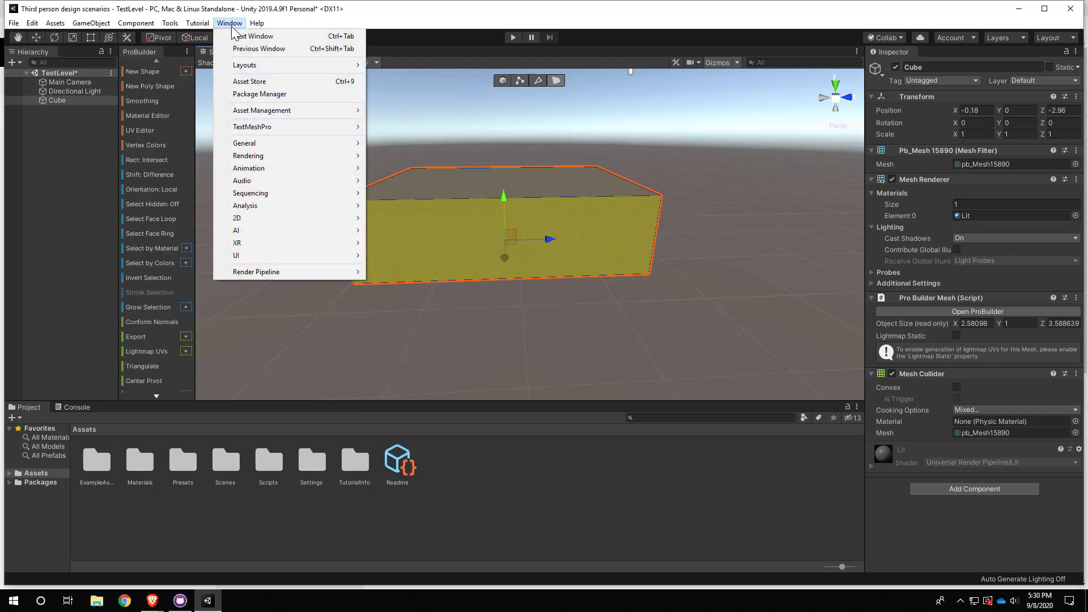
left_click(273, 94)
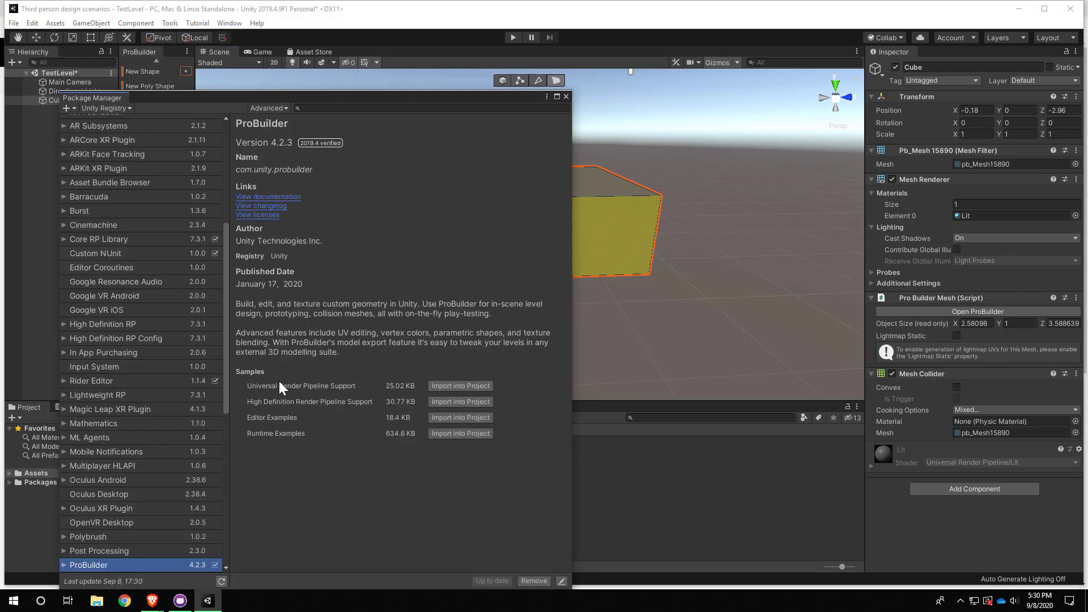
Import ProBuilder's Universal Render Pipeline Support sample into the project and close the Package Manager
left_click(467, 386)
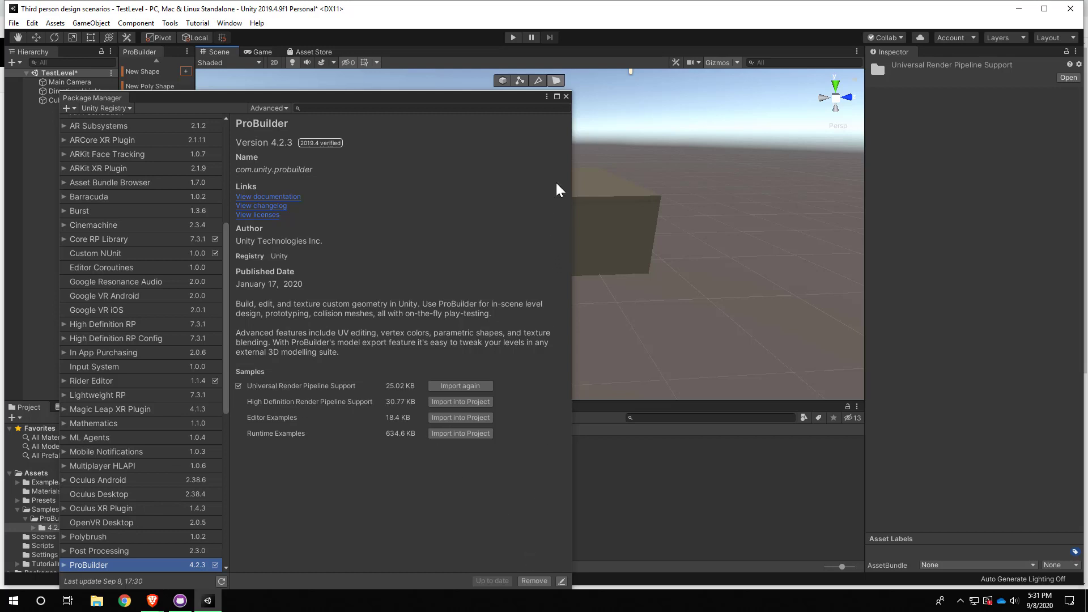
left_click(565, 96)
Check the old box's long side by selecting and deselecting its face in the scene
left_click(523, 246)
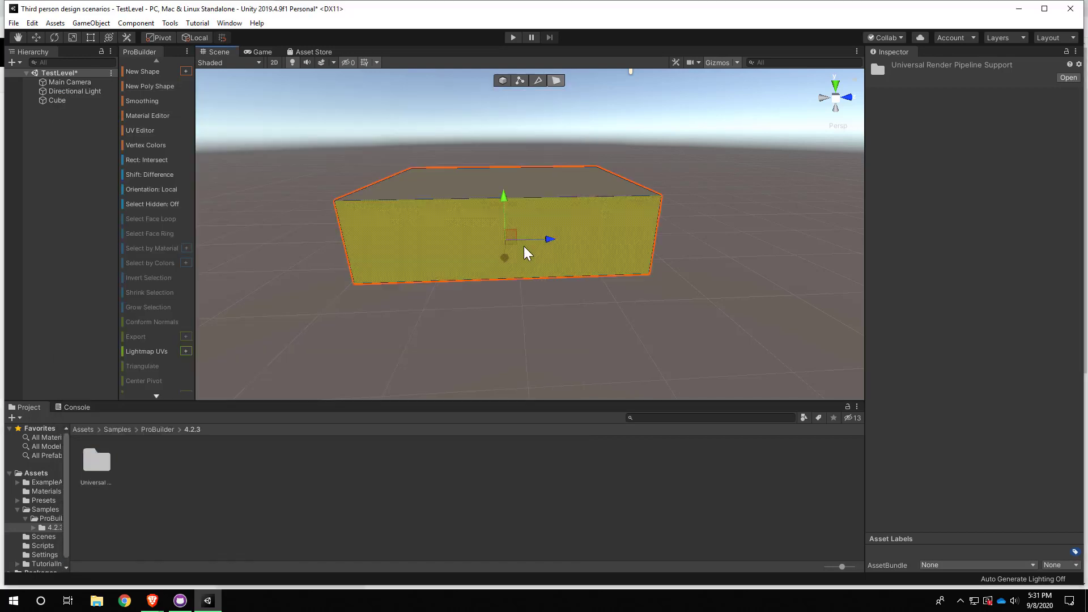
left_click(490, 322)
left_click(452, 227)
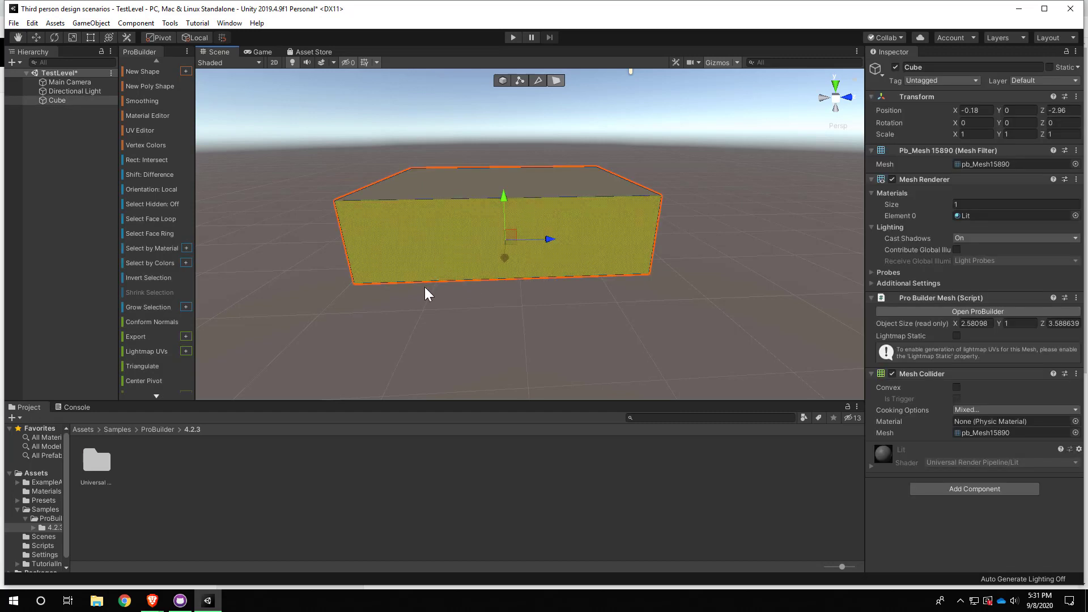
left_click(415, 324)
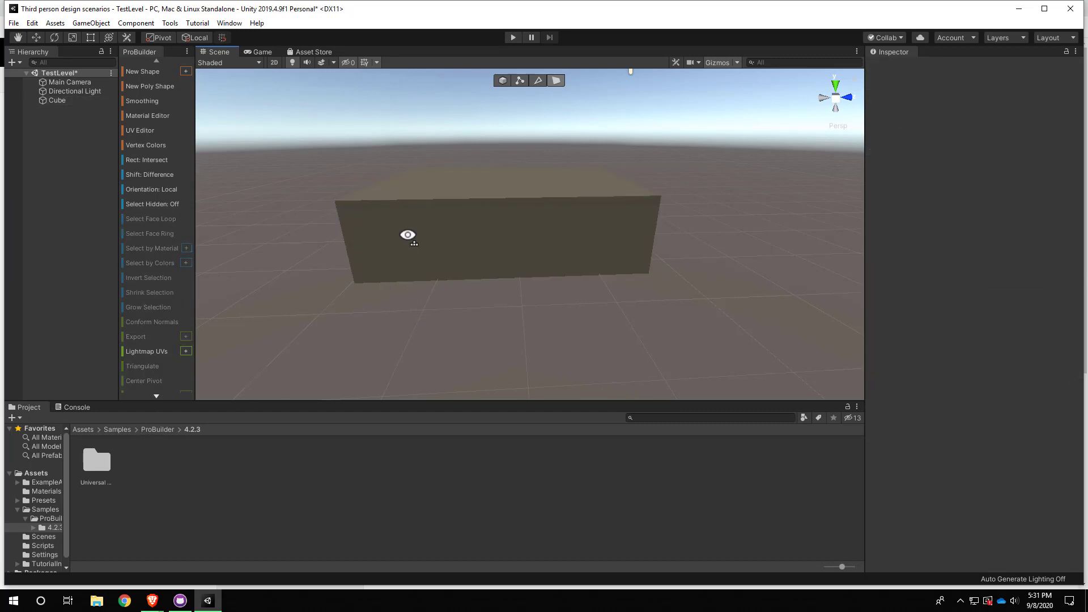
left_click(440, 214)
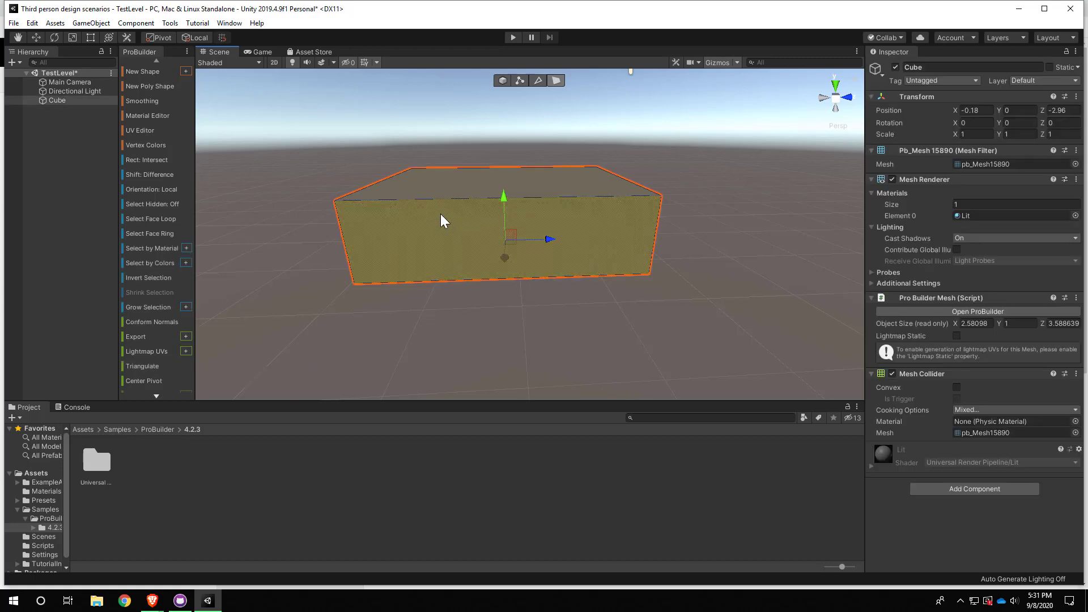
Delete the old Cube box from the scene and switch ProBuilder to object selection
left_click(440, 213)
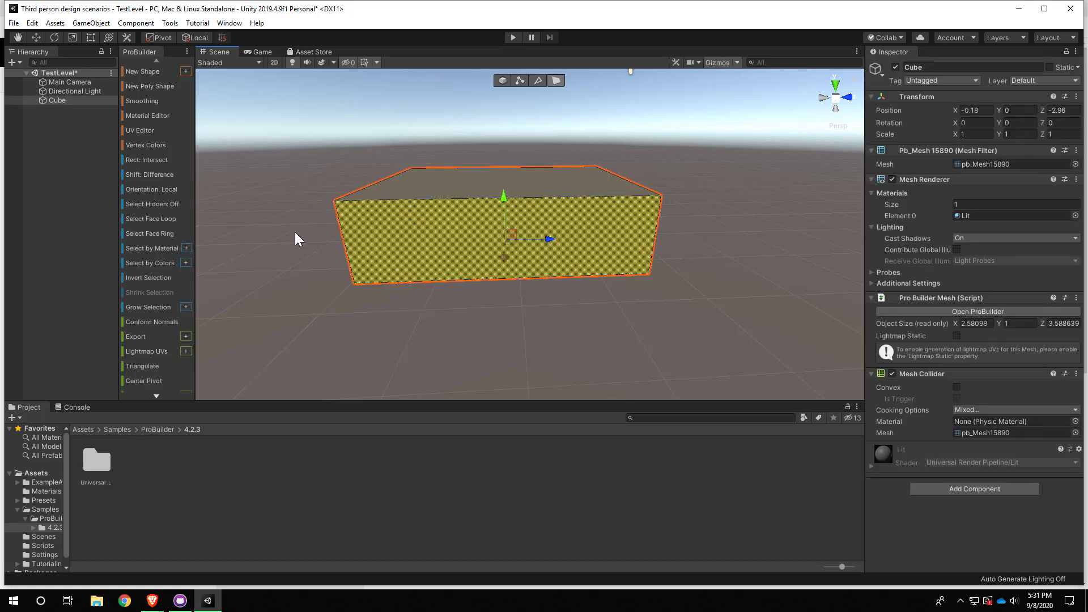
key("Delete")
left_click(502, 80)
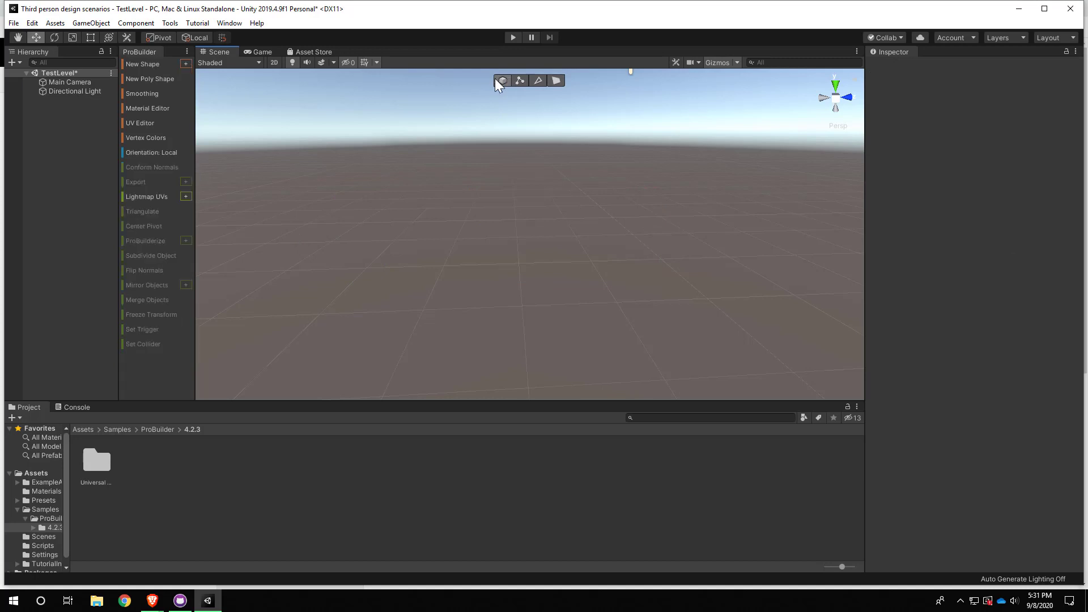
Create a new ProBuilder cube in the scene with New Shape and deselect it
left_click(169, 24)
left_click(142, 63)
left_click(142, 64)
left_click(474, 233)
Examine the new cube's default material and grid texture up close and from a distance
left_click_drag(513, 253, 511, 247, "alt")
key("w")
right_click_drag(511, 247, 437, 205)
key("s")
scroll(395, 215, "down", 5)
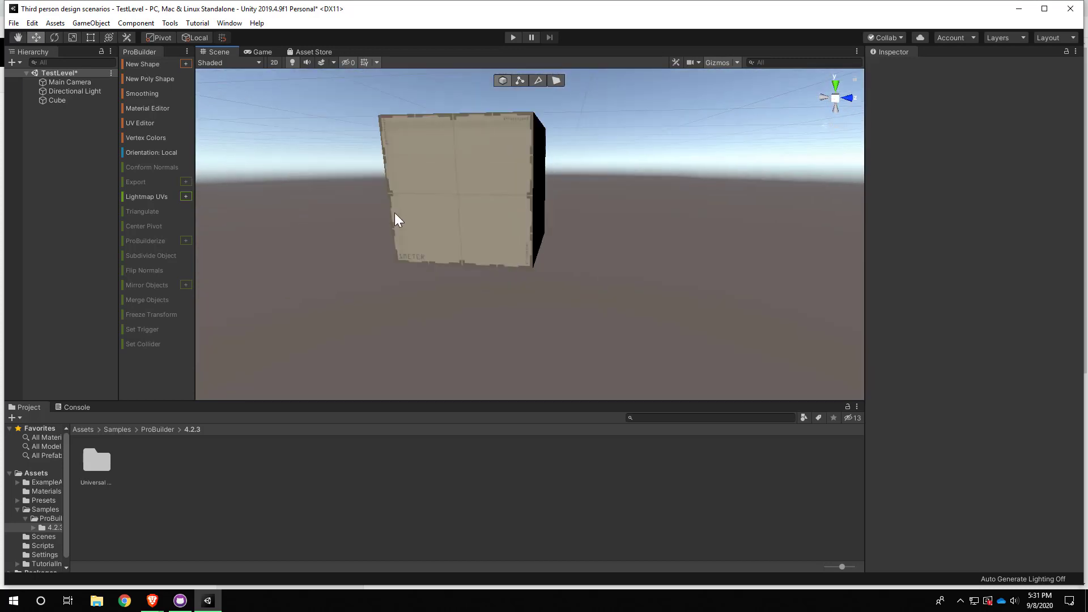
scroll(415, 219, "up", 8)
scroll(414, 221, "down", 2)
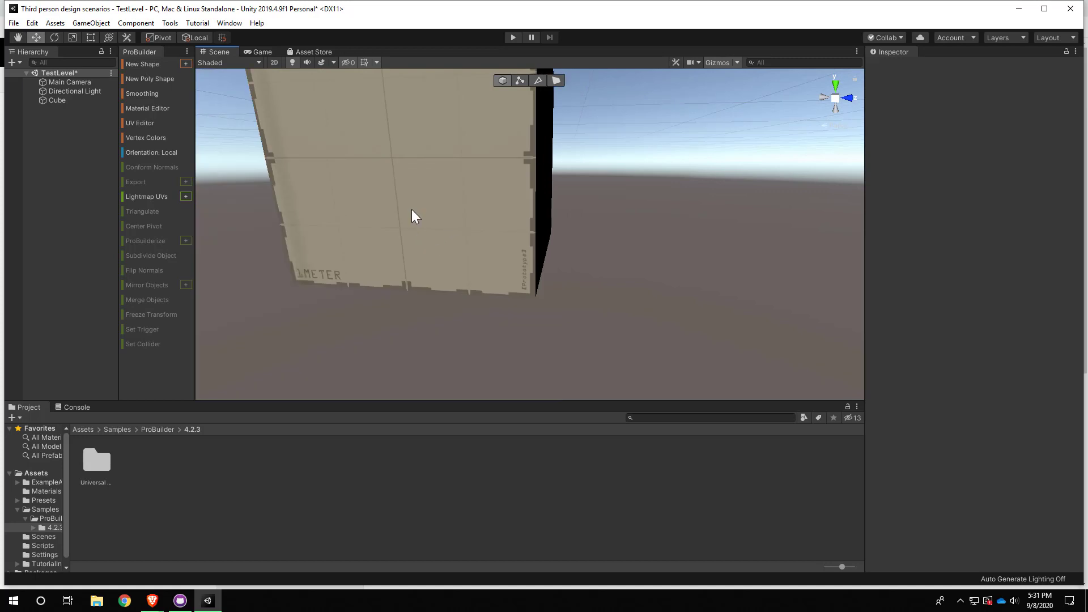
scroll(427, 223, "down", 5)
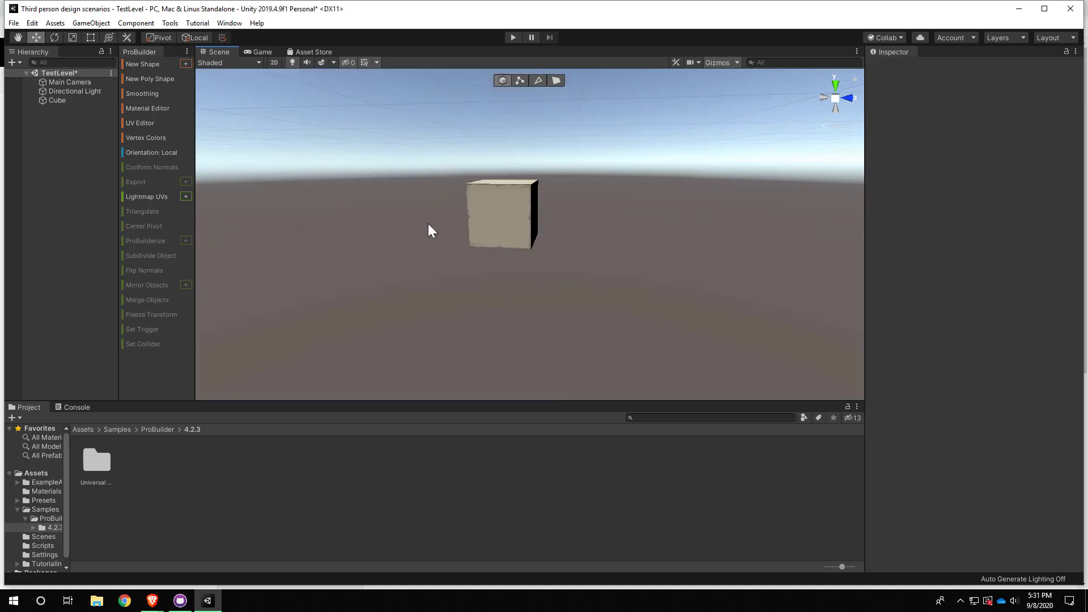
Set the new cube's position to X 0, Y 0, Z 0 and frame it in the scene view
left_click(520, 229)
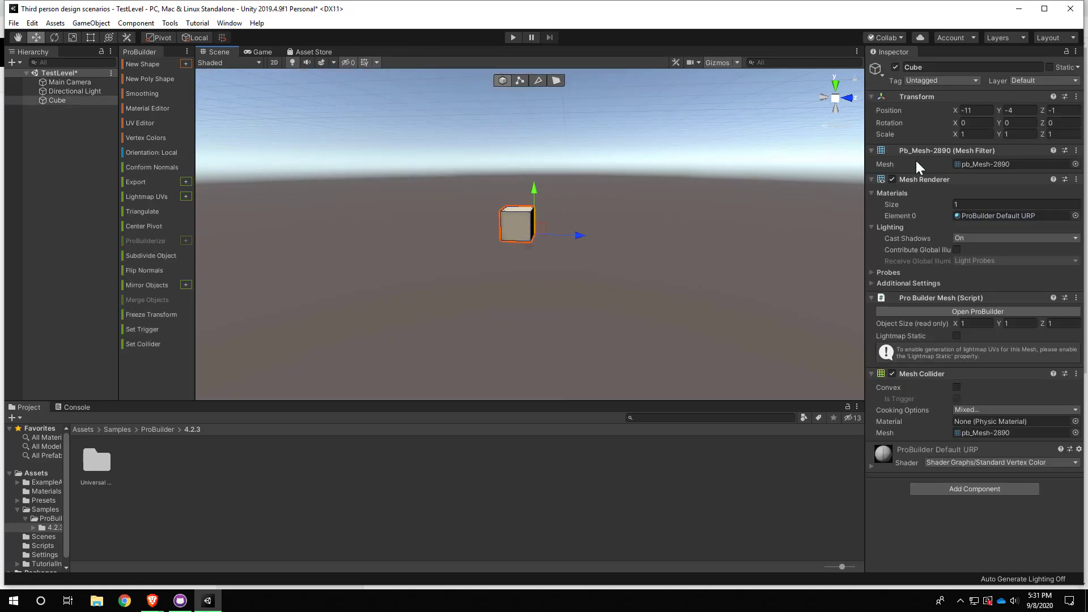
left_click(976, 110)
type("0")
key("Tab")
type("0")
key("Tab")
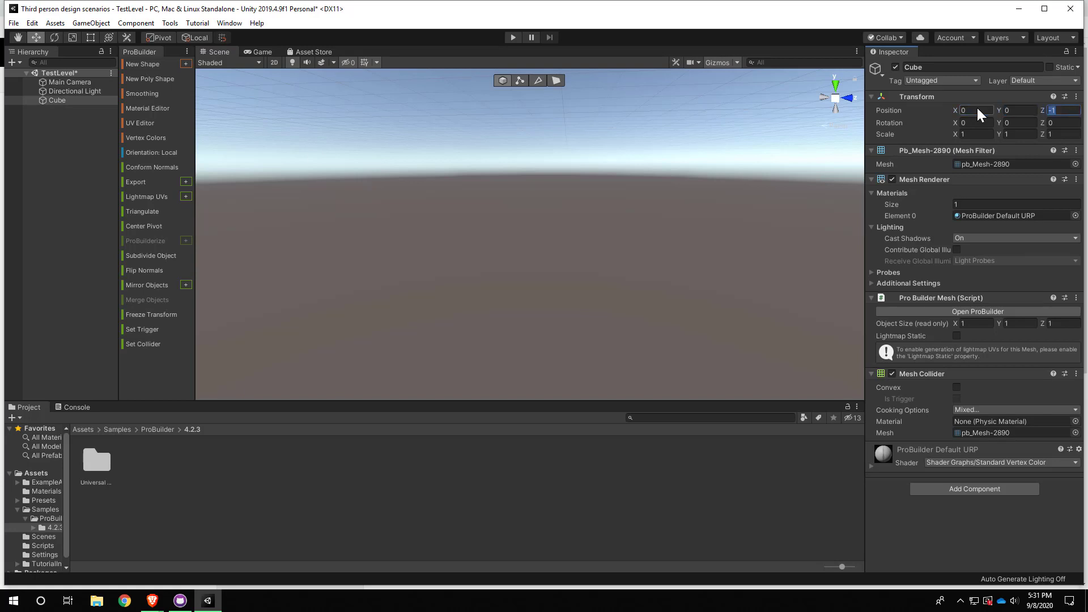
type("0")
double_click(58, 101)
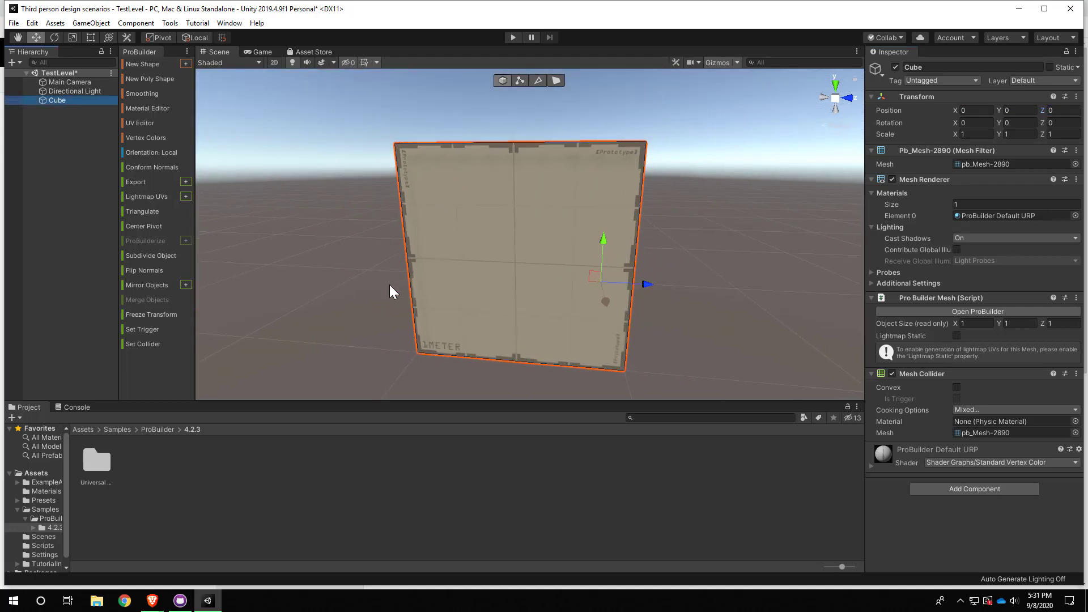
Review the shape types offered by ProBuilder's Shape Tool and close it without building a shape
left_click_drag(322, 284, 330, 316, "alt")
scroll(208, 317, "up", 6)
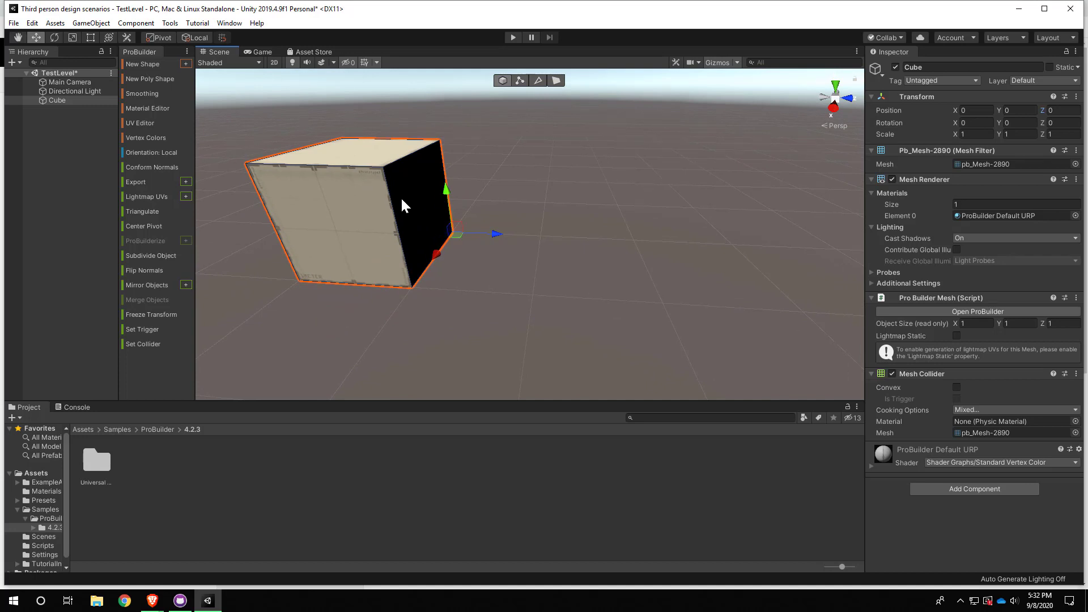
left_click_drag(405, 232, 381, 236, "alt")
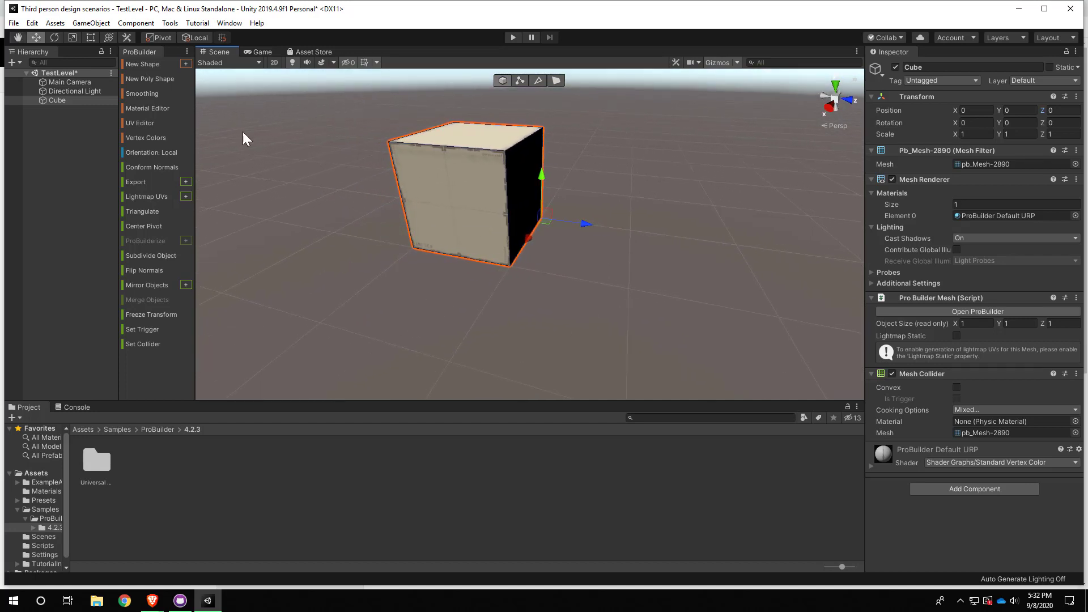
left_click(185, 64)
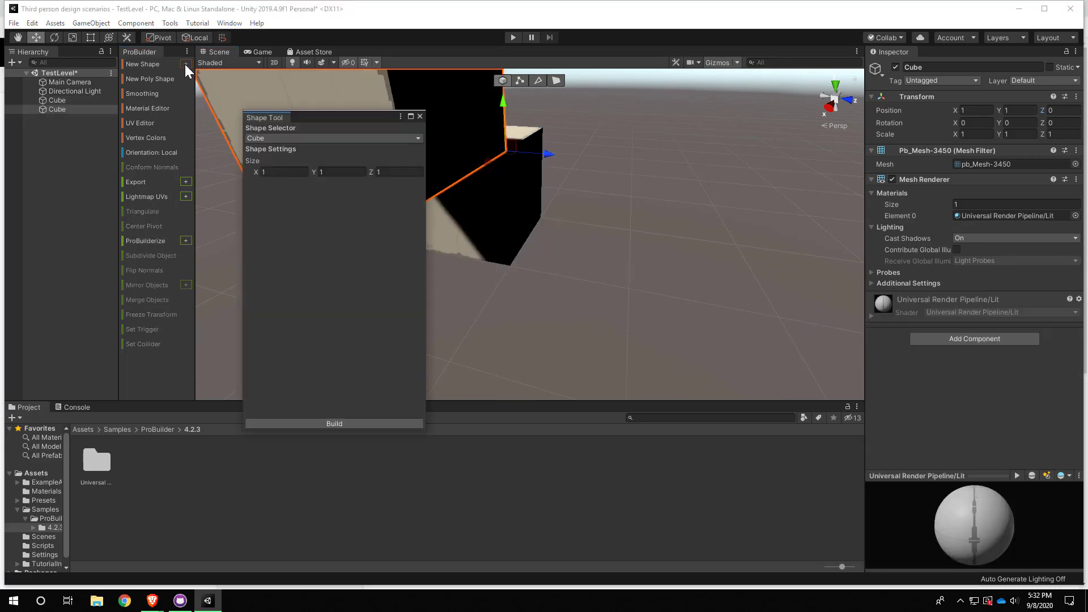
left_click(328, 138)
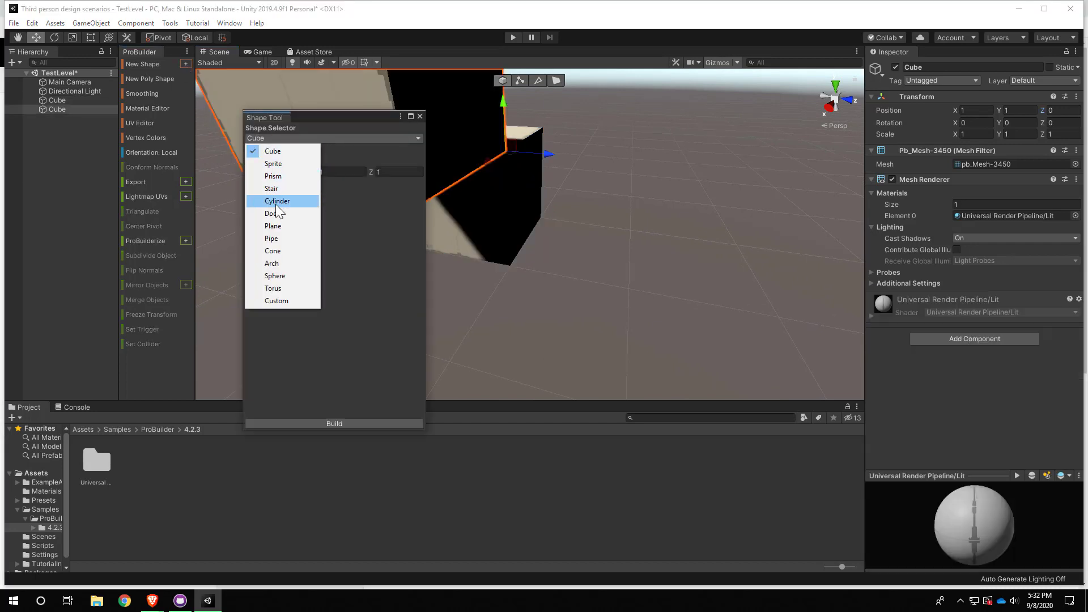
left_click(419, 117)
left_click(420, 116)
left_click(484, 192)
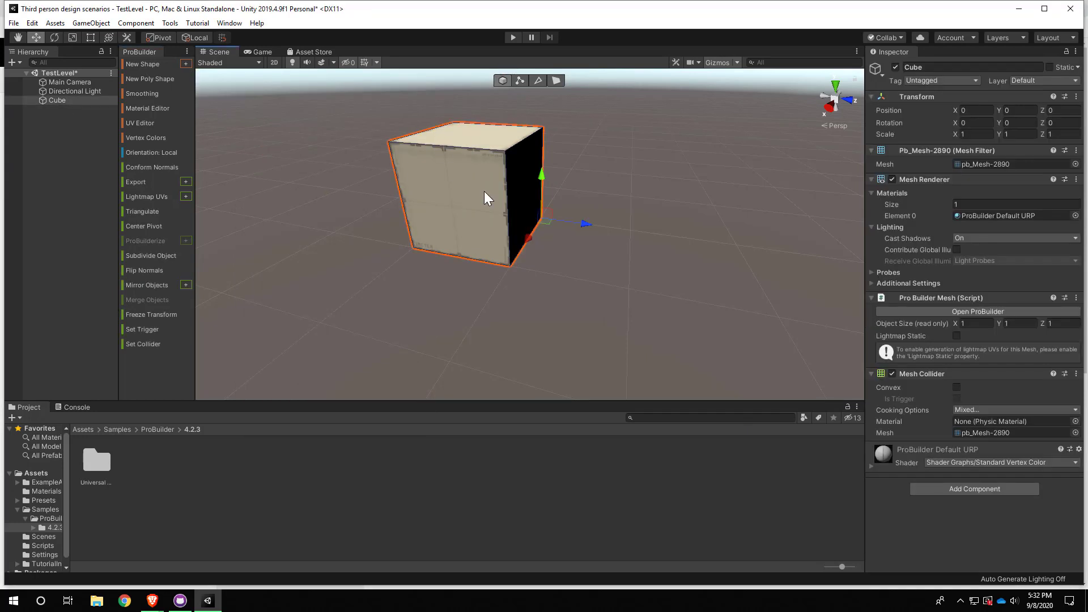
Switch to face selection, select the cube's lit side face, and examine it from several angles
left_click(556, 83)
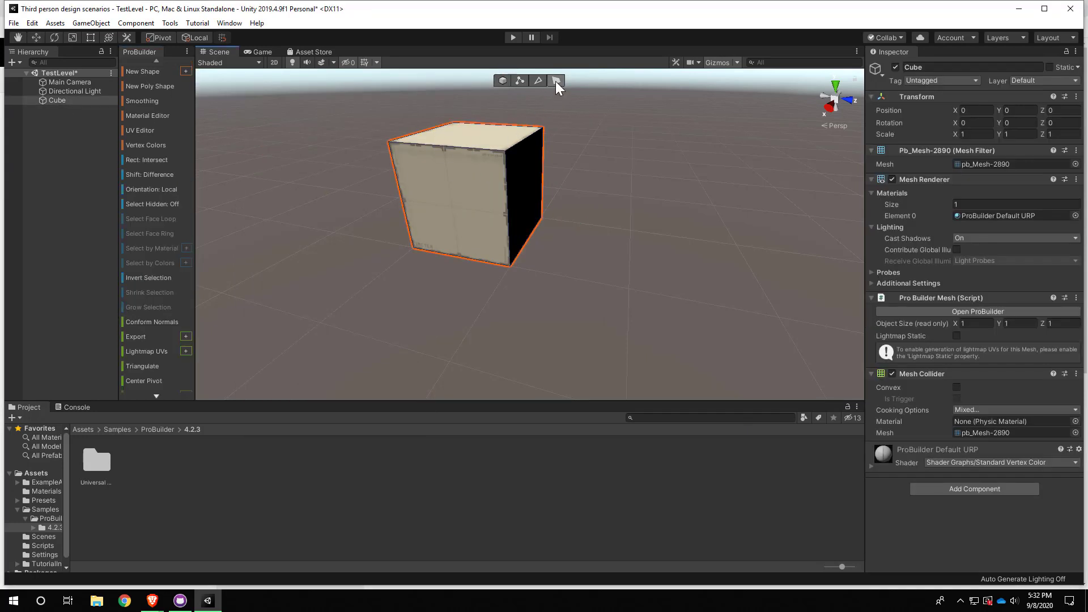
left_click(460, 199)
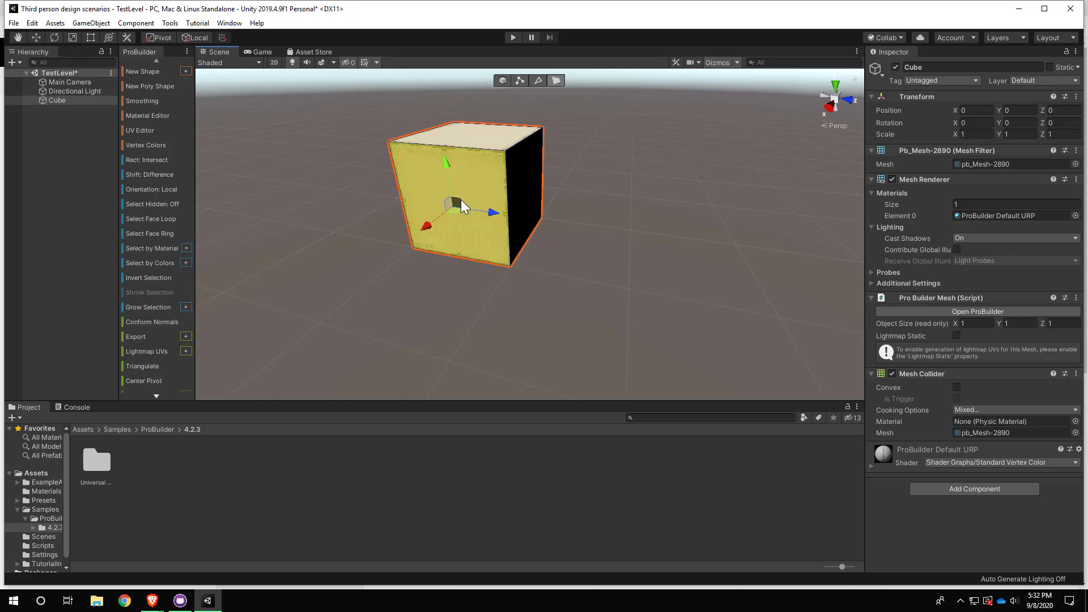
left_click_drag(509, 306, 444, 311, "alt")
right_click_drag(445, 311, 368, 296)
key("w")
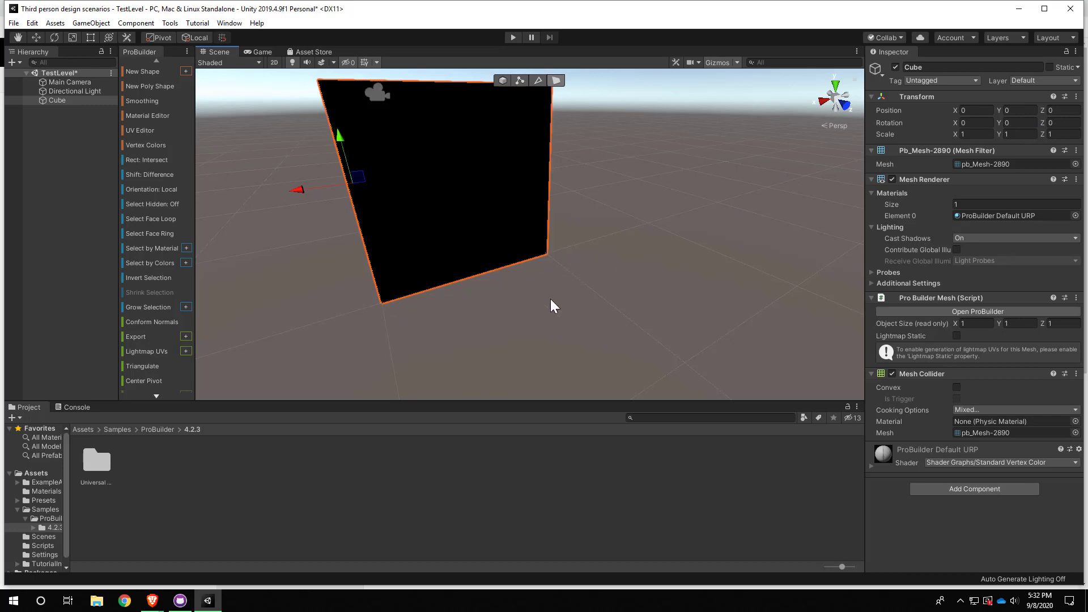
left_click_drag(688, 353, 703, 386, "alt")
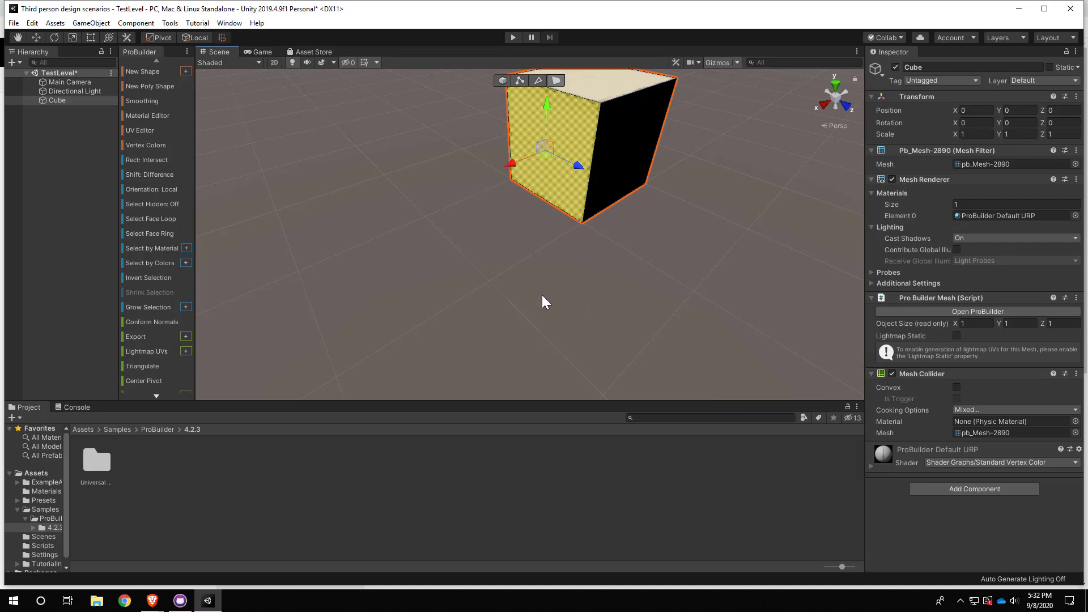
right_click_drag(542, 295, 571, 279)
Clear the face selection and view the whole cube from a raised corner angle
left_click(423, 247)
key("w")
right_click_drag(424, 247, 492, 247)
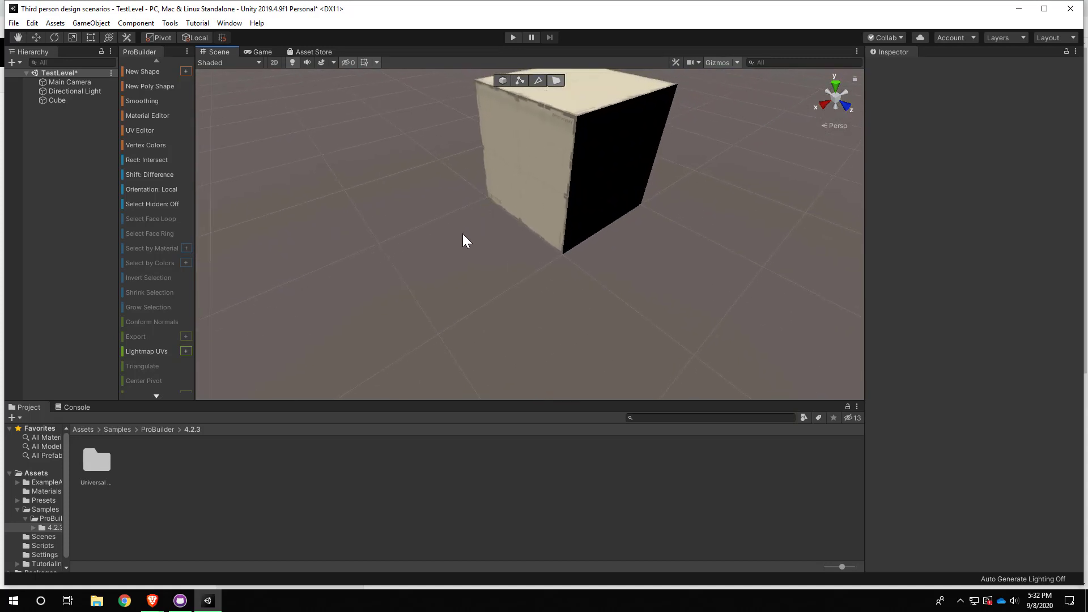
right_click_drag(583, 295, 597, 255)
key("w")
right_click_drag(575, 317, 597, 299)
key("s")
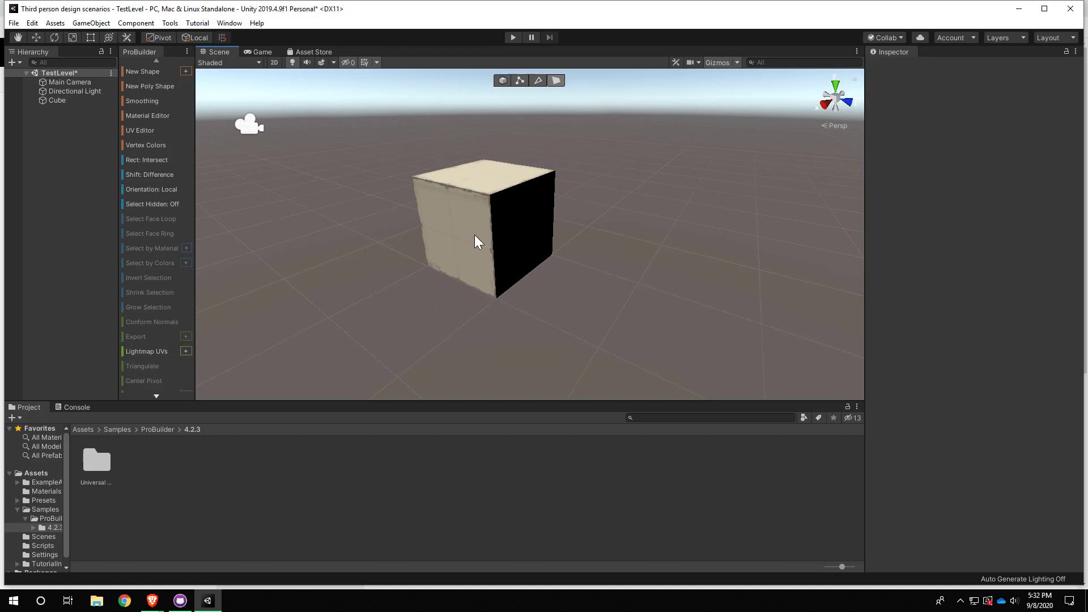
Reopen the Package Manager on the ProBuilder package
left_click(229, 24)
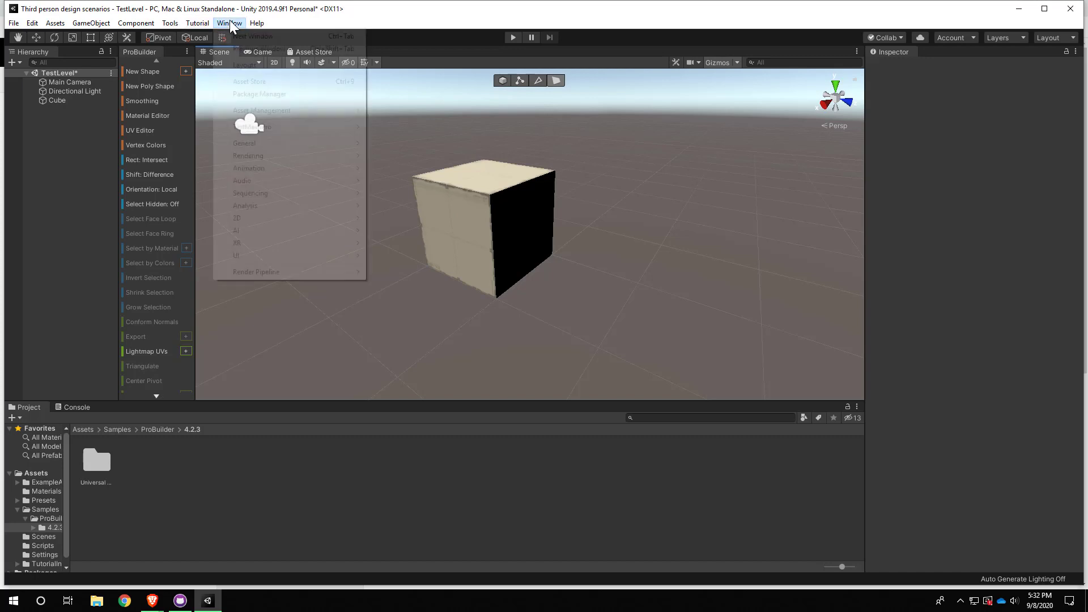
mouse_move(105, 29)
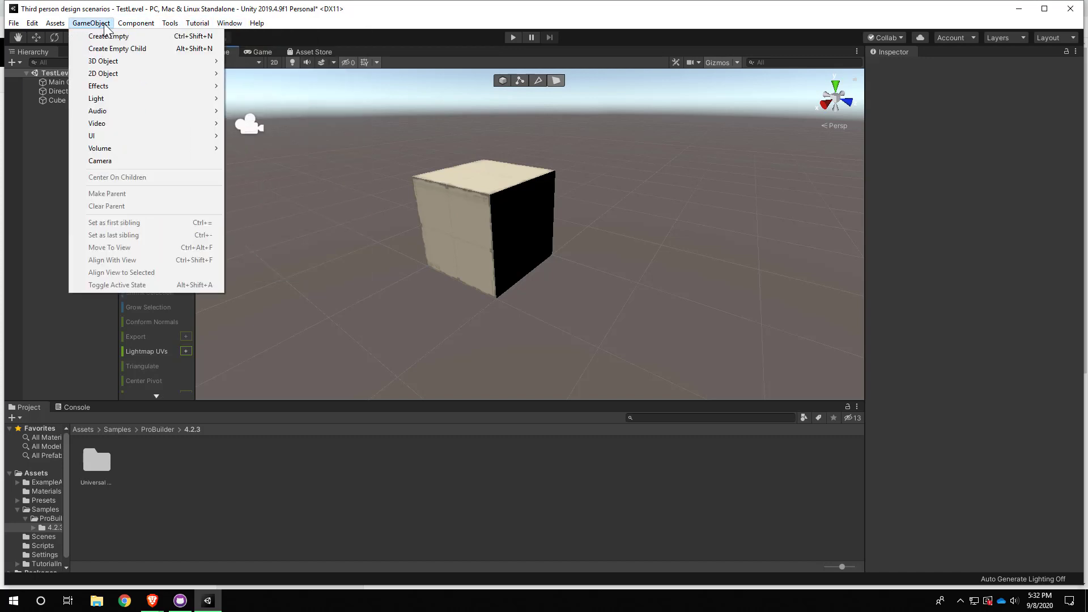
left_click(221, 24)
left_click(221, 24)
left_click(221, 24)
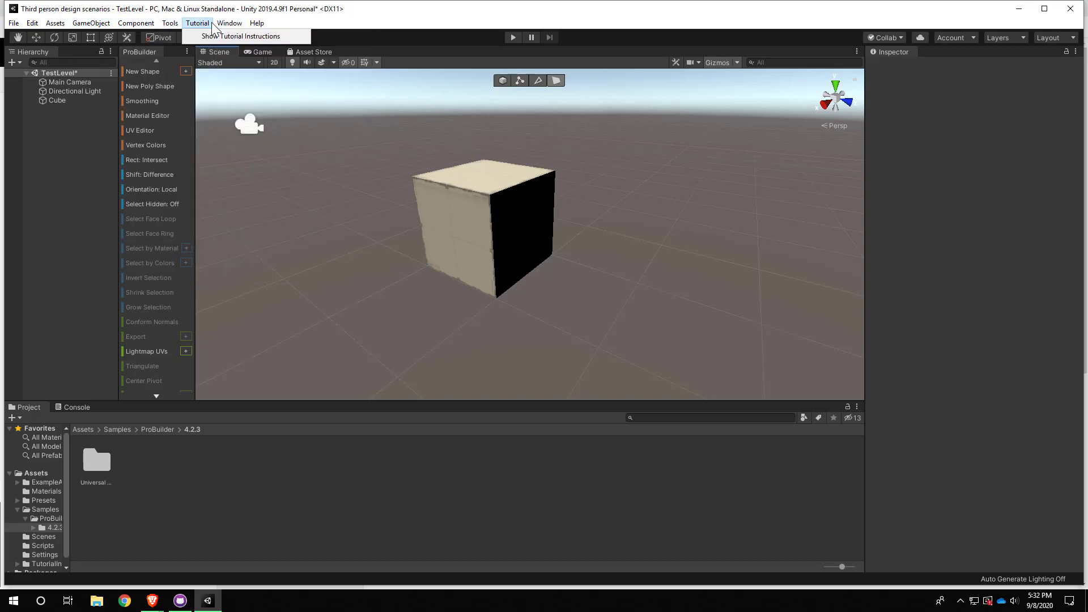
left_click(221, 23)
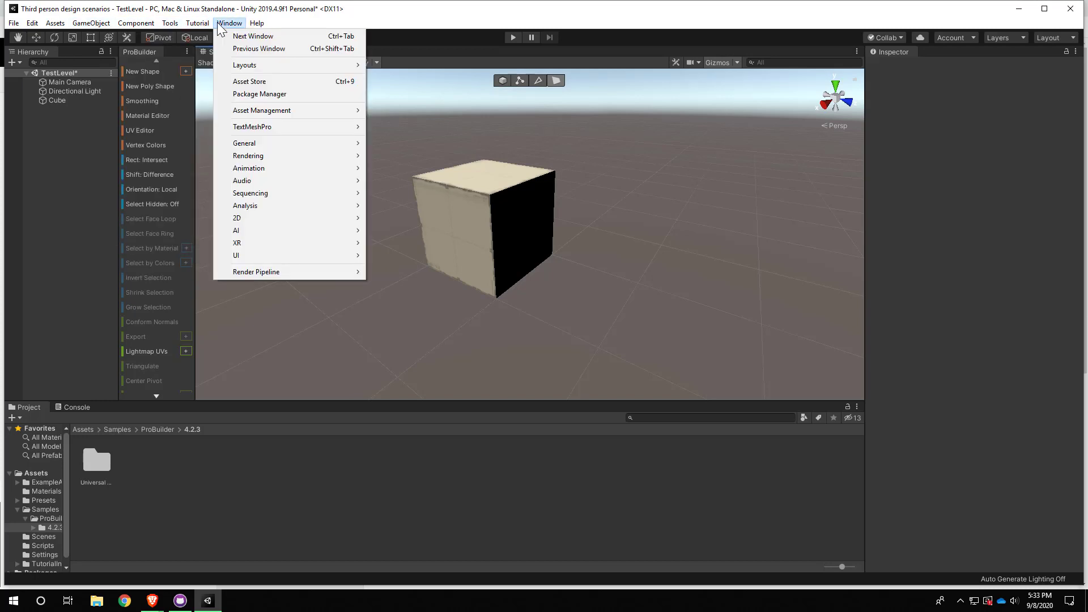
left_click(260, 94)
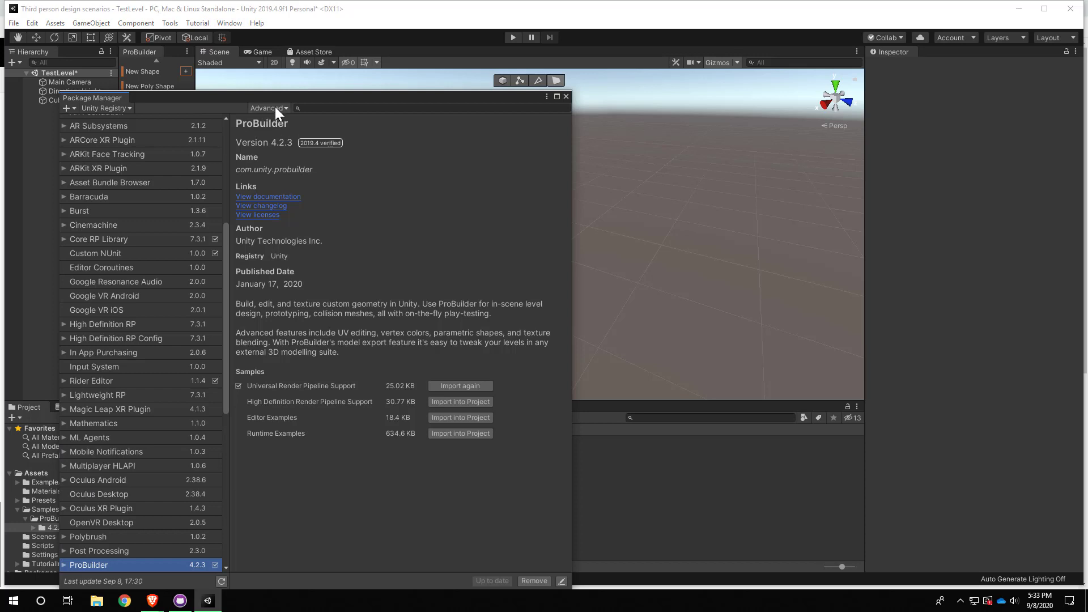
Enable the display of preview packages and search the Unity Registry for "progrids"
left_click(286, 108)
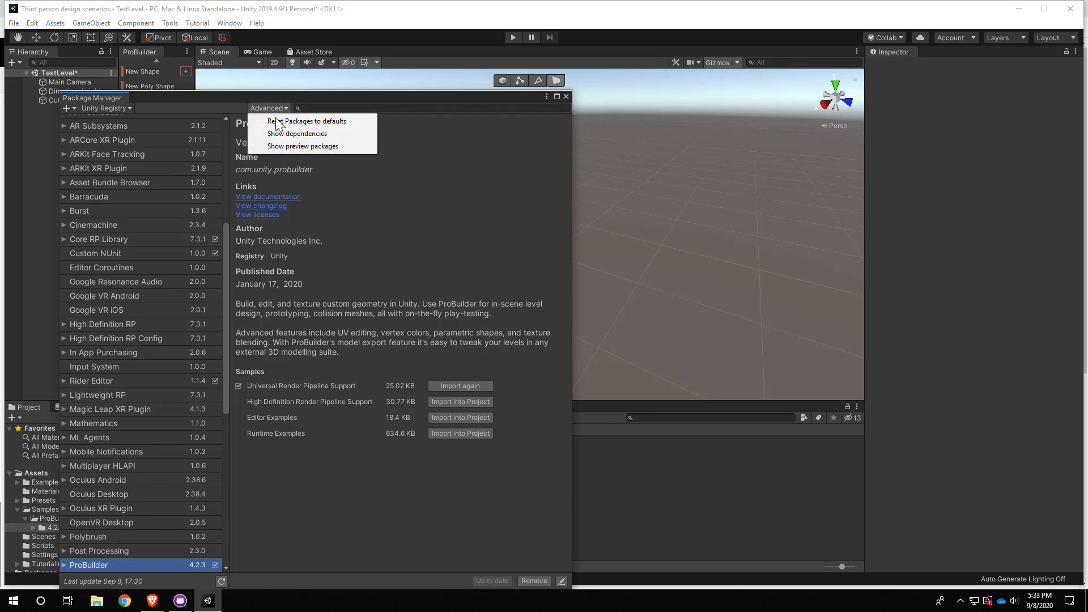
left_click(313, 147)
left_click(575, 322)
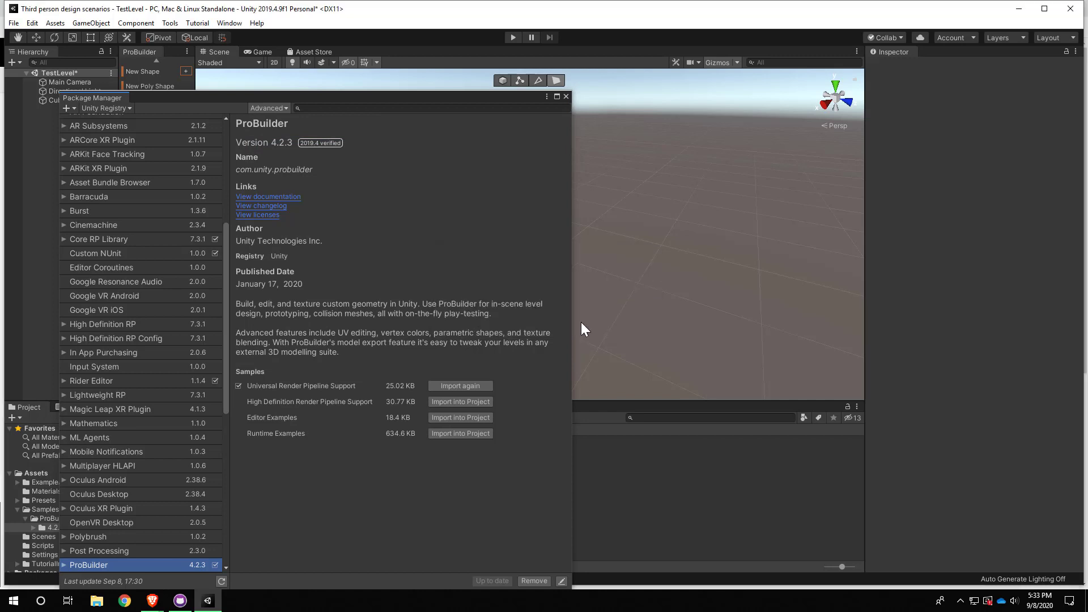
type("pr")
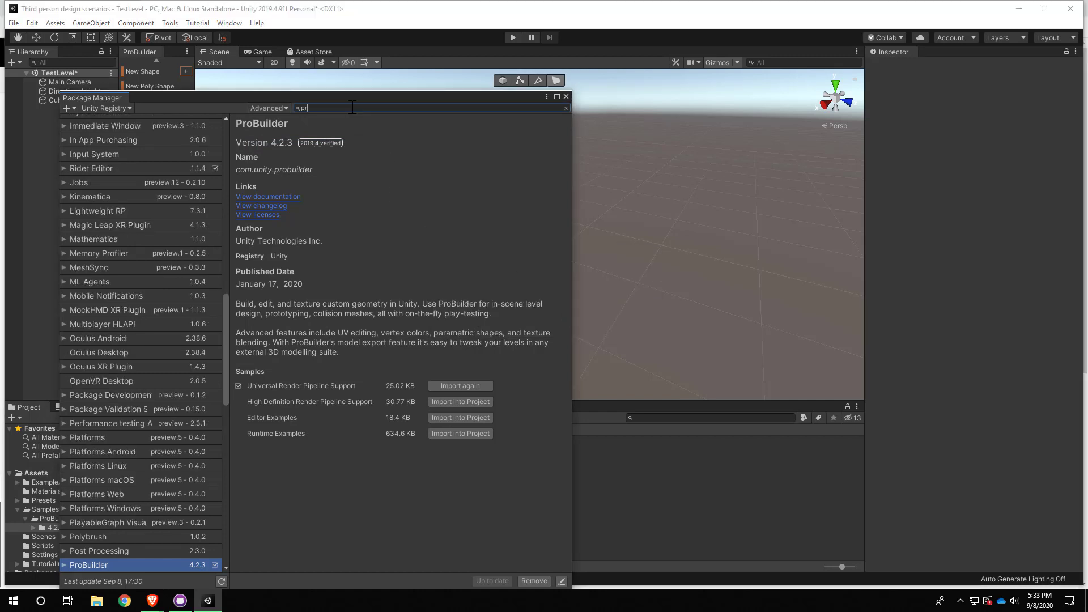
type("ogrids")
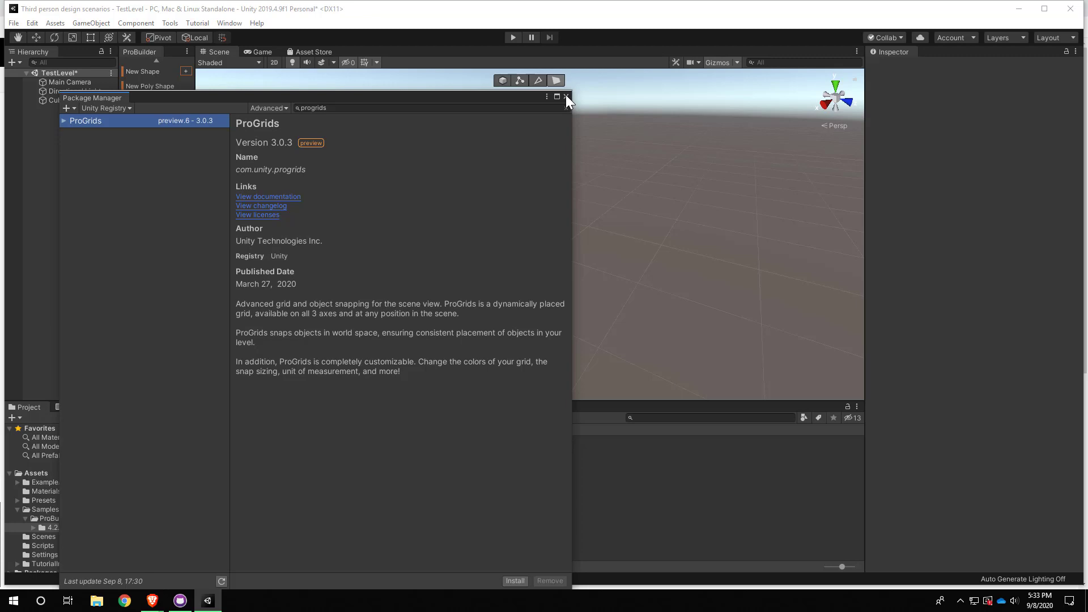
Open the ProGrids documentation in the browser, skim the About ProGrids page, and return to Unity
left_click(277, 198)
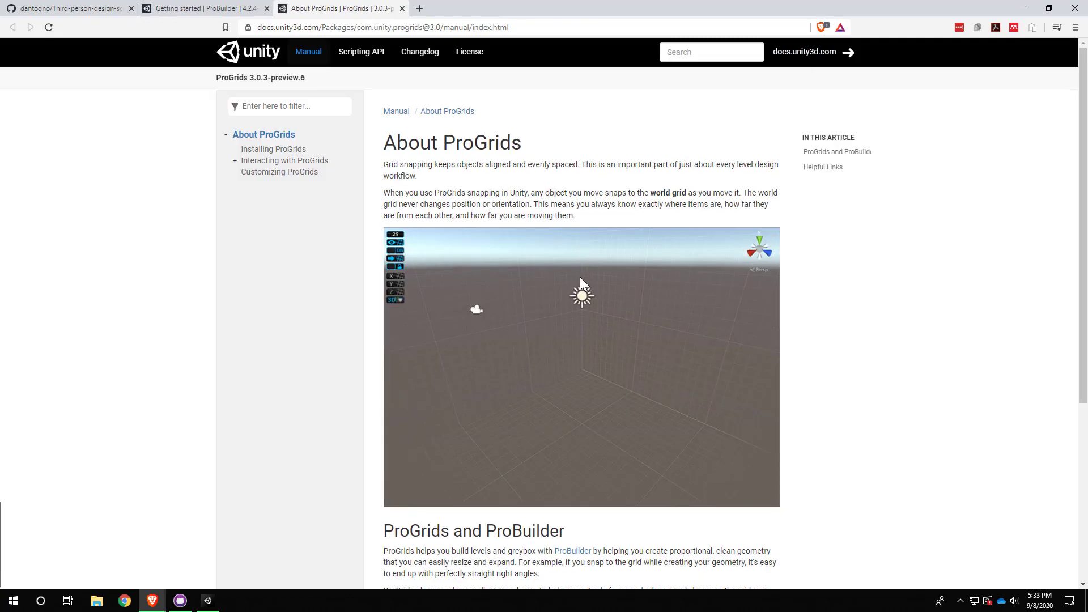
scroll(594, 346, "down", 1)
scroll(592, 334, "down", 4)
scroll(606, 312, "up", 5)
left_click(1024, 9)
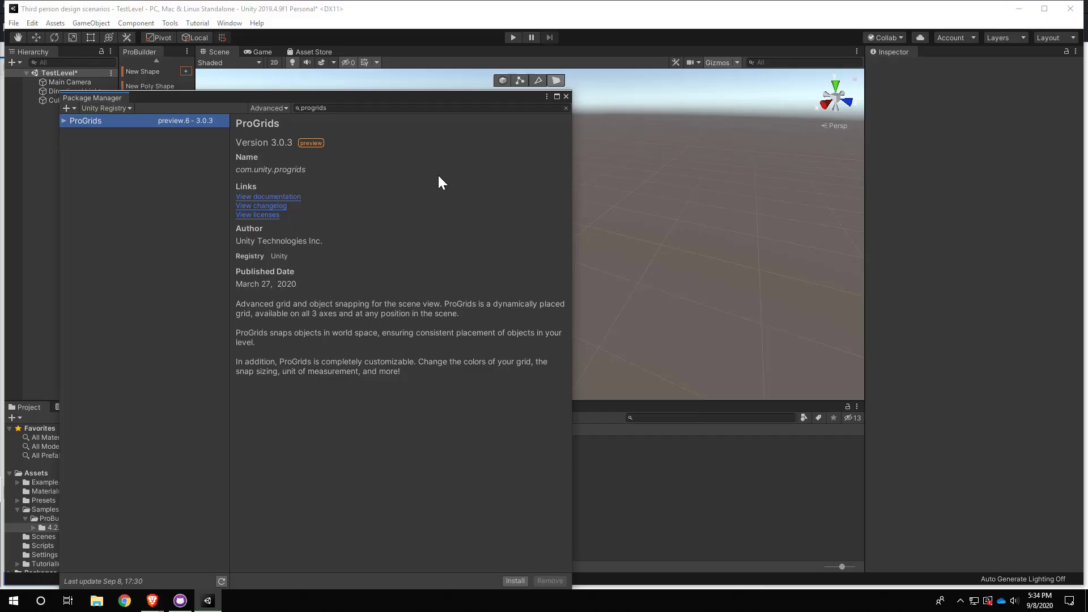
Close the Package Manager and extend the cube's front face along the X axis until it is 2 units long
left_click(566, 96)
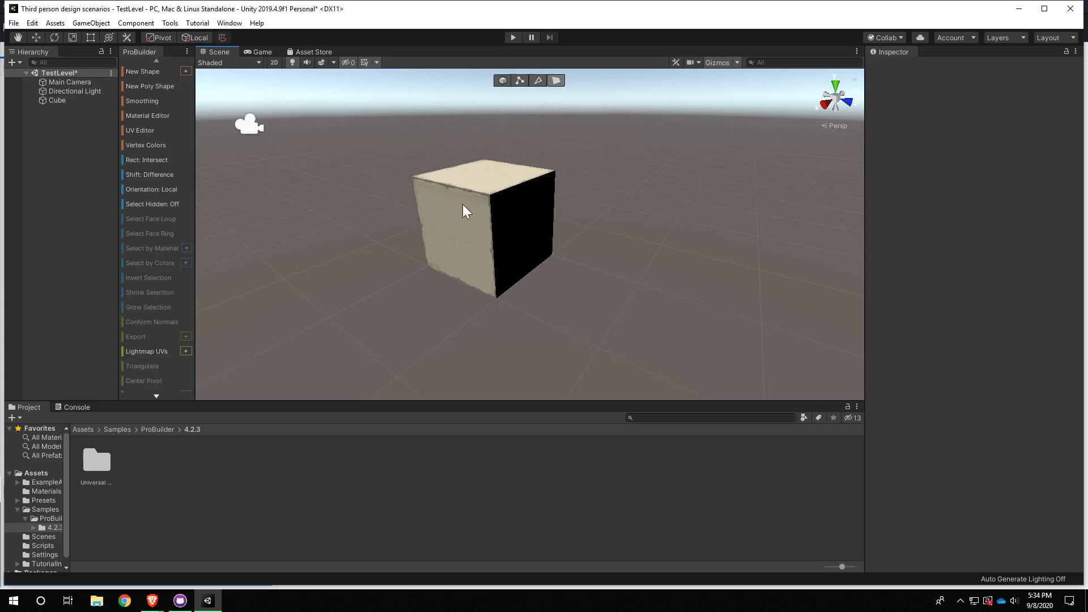
left_click_drag(462, 204, 489, 294, "alt")
left_click(502, 223)
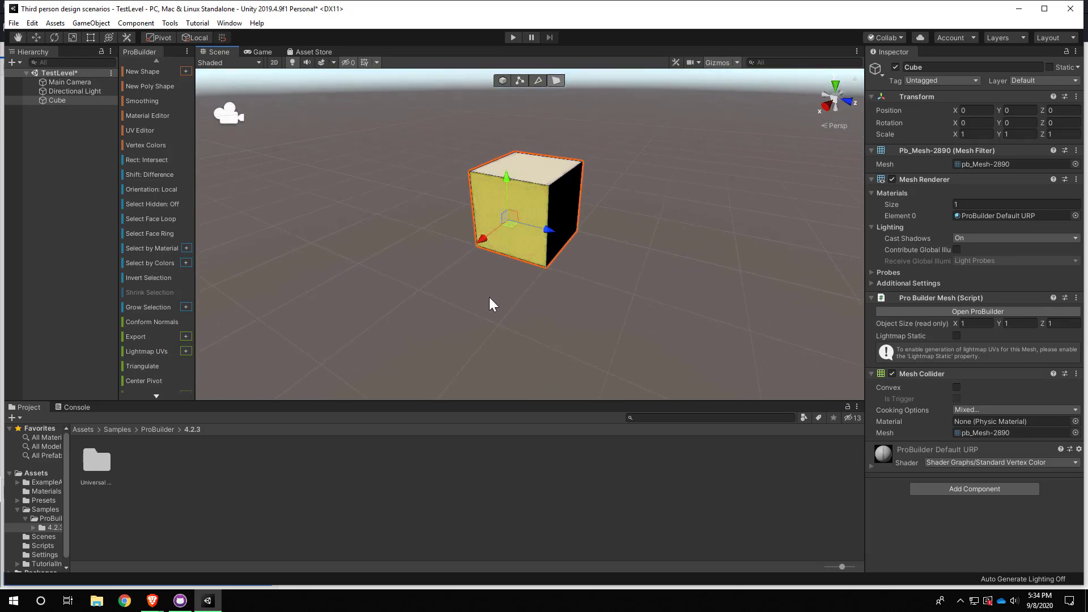
left_click(555, 80)
left_click_drag(484, 237, 456, 274)
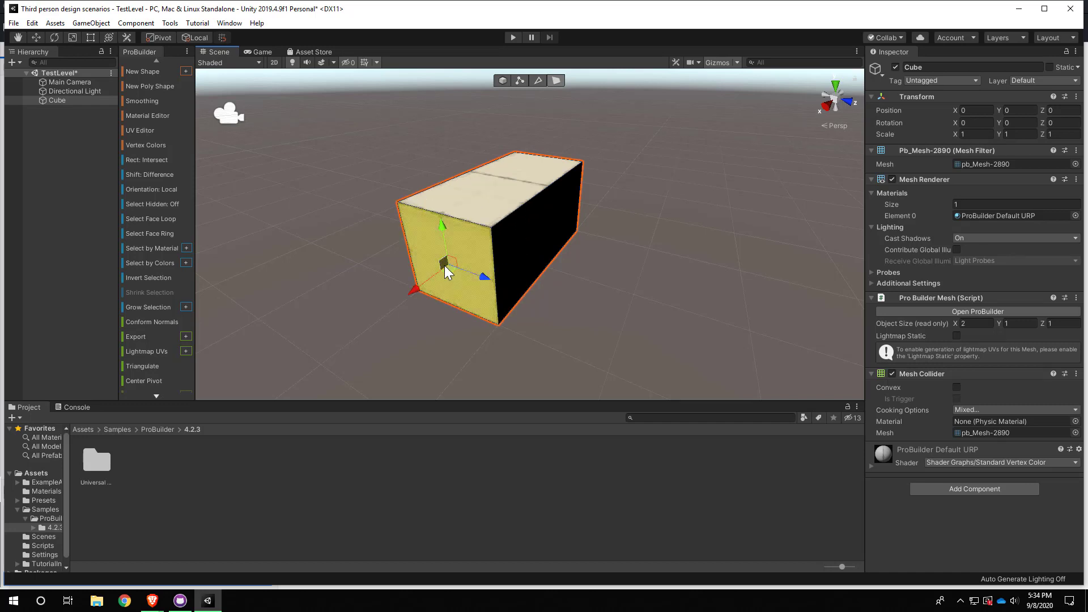
scroll(468, 280, "down", 3)
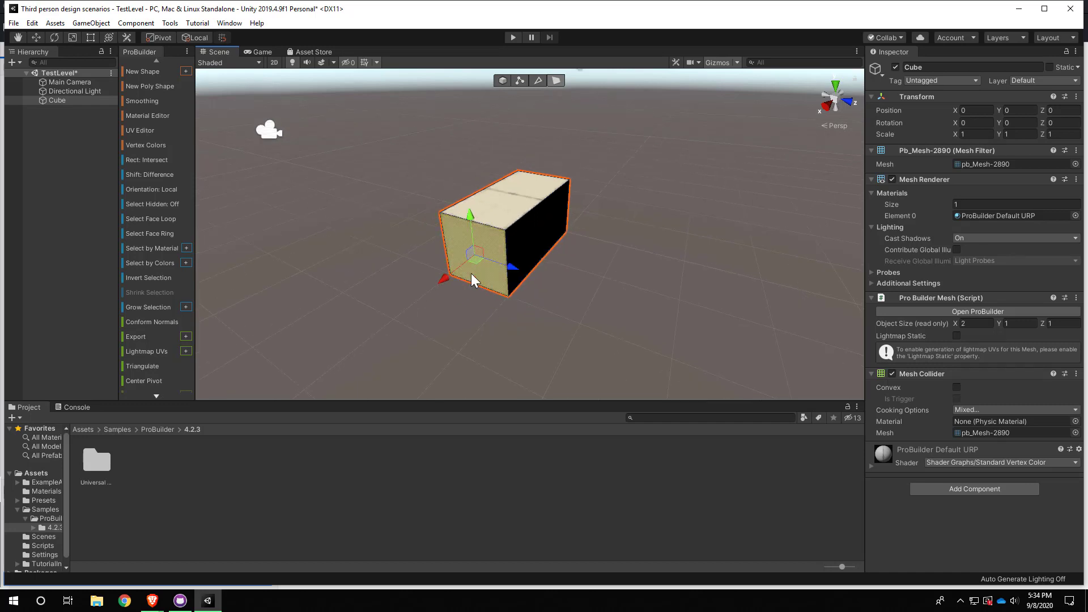
scroll(471, 273, "up", 2)
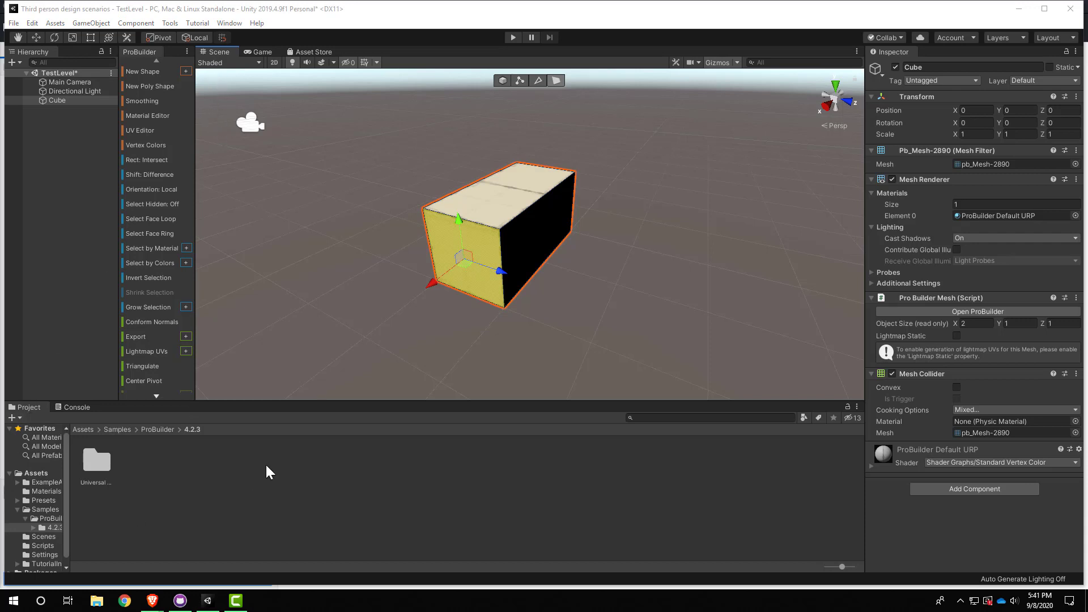
Open the Grid and Snap settings and set the move increment to 1
left_click(35, 25)
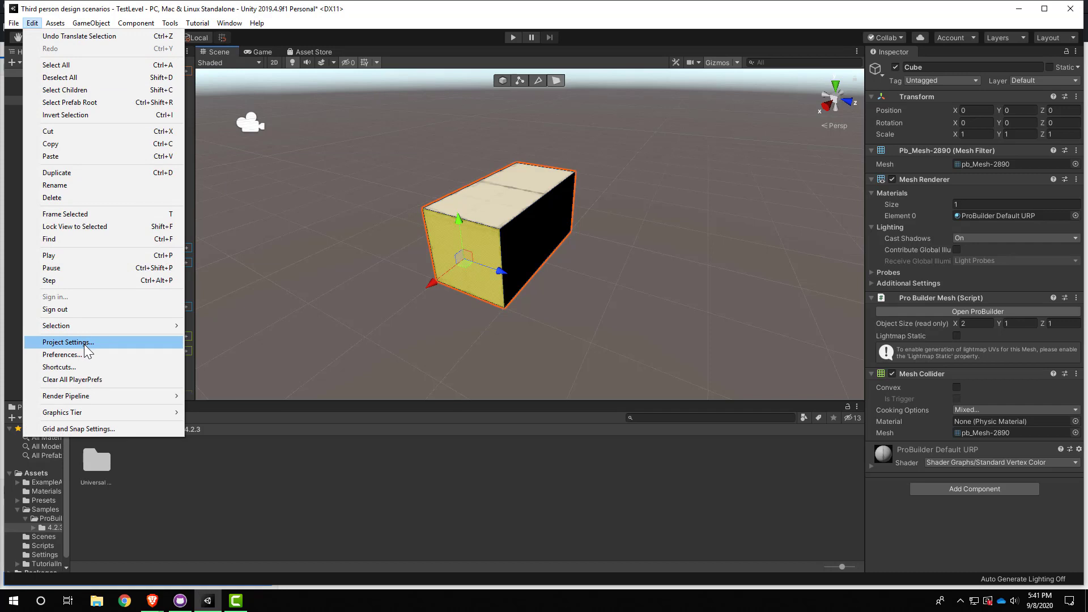
left_click(86, 429)
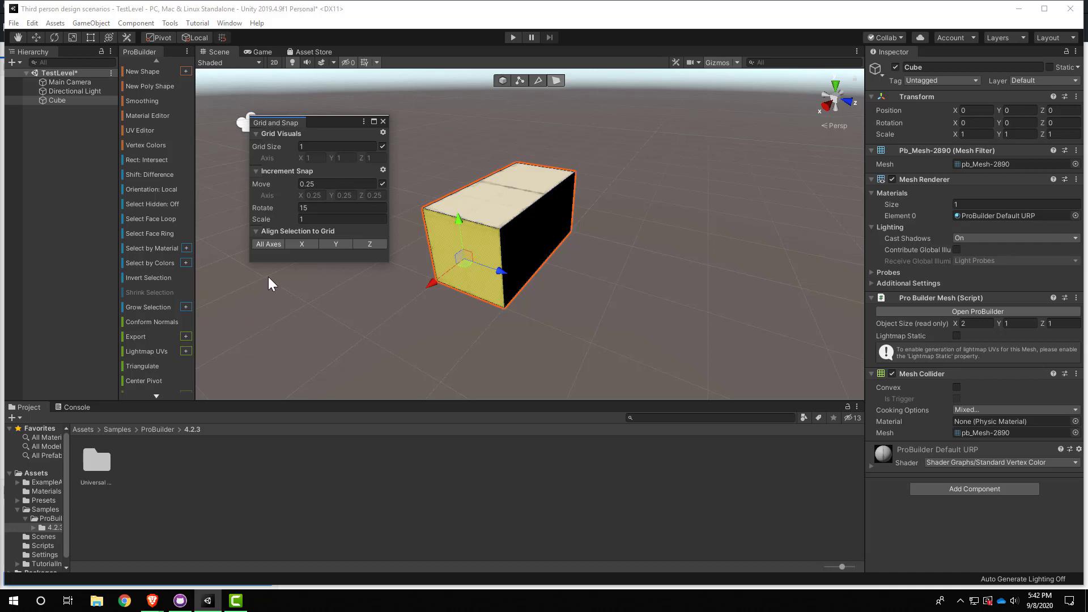
left_click(320, 184)
left_click_drag(305, 184, 347, 196)
type("1")
left_click(435, 280)
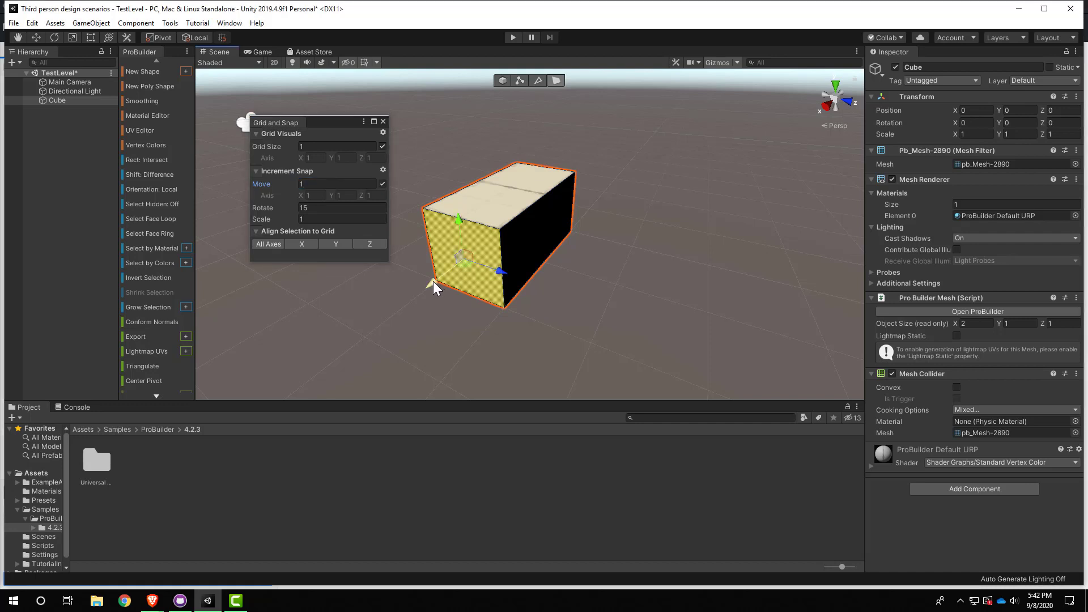
Try moving the block's end face outward and inward along X with the 1-unit increment, and undo the moves
left_click_drag(432, 282, 345, 351)
key("ctrl+z")
key("ctrl+z")
scroll(386, 347, "down", 3)
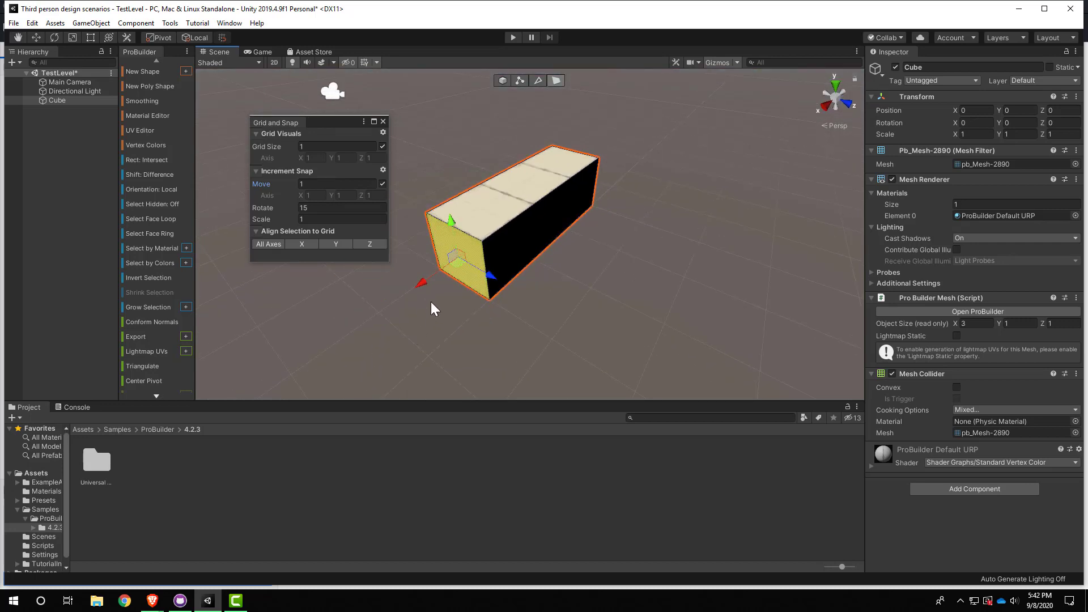
left_click_drag(427, 277, 490, 237)
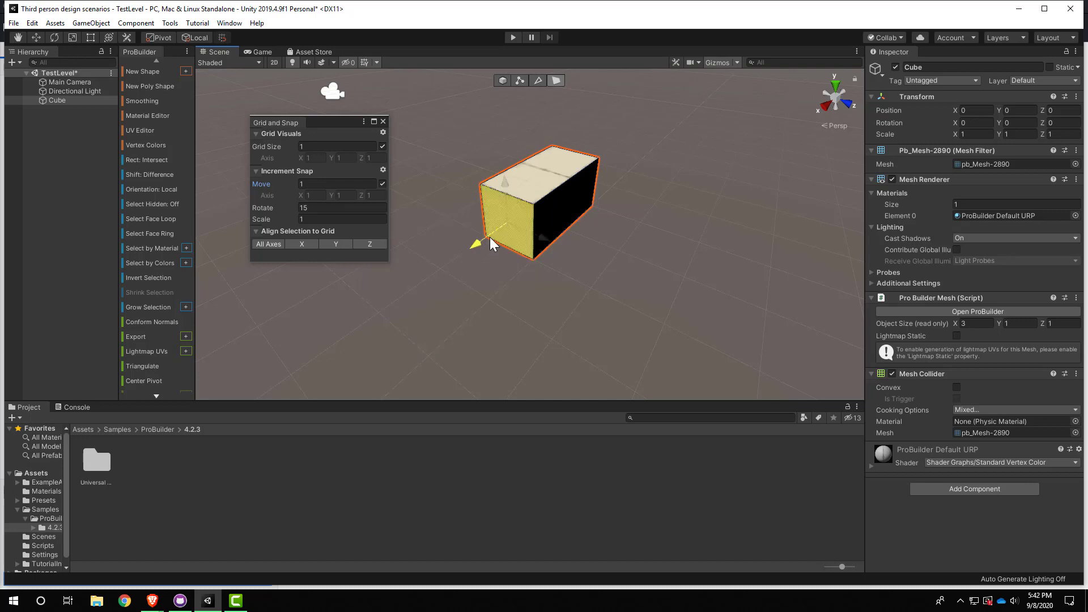
left_click_drag(423, 281, 376, 313)
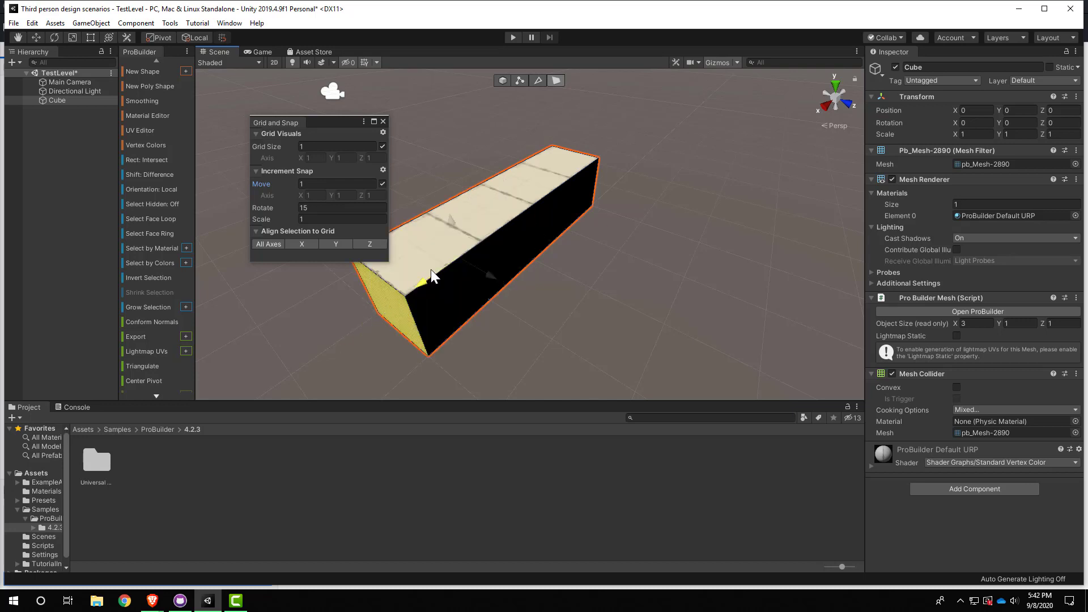
key("ctrl+z")
Extend the end face along X in 1-unit increments until the block is 4 units long, and close the Grid and Snap settings
left_click_drag(469, 249, 445, 281)
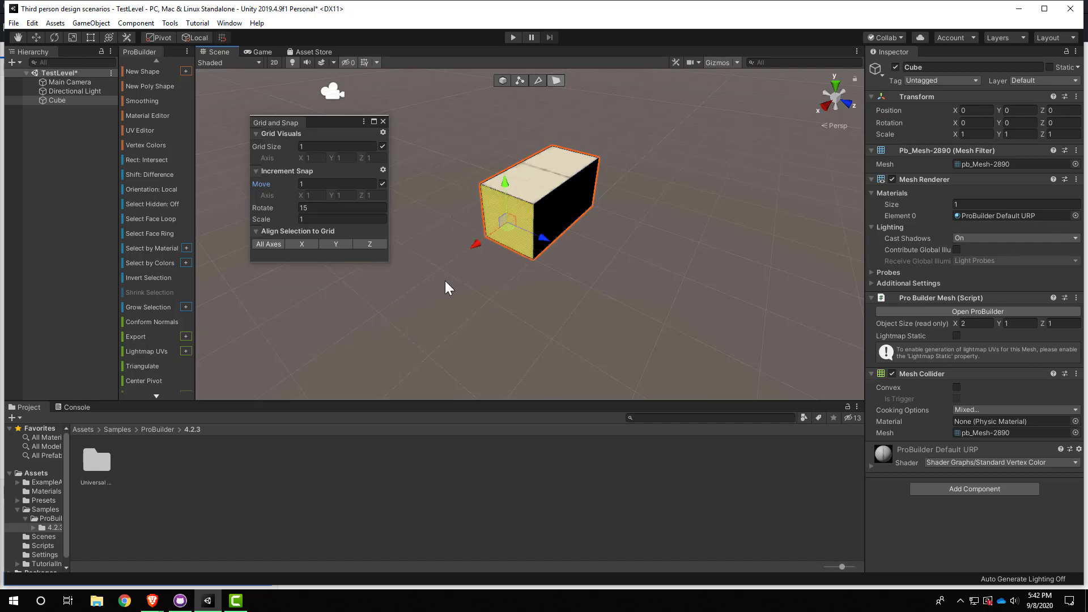
mouse_move(474, 244)
left_mouse_down()
mouse_move(426, 287)
mouse_move(480, 253)
mouse_move(396, 305)
mouse_move(474, 264)
left_mouse_up()
left_click_drag(478, 248, 440, 276)
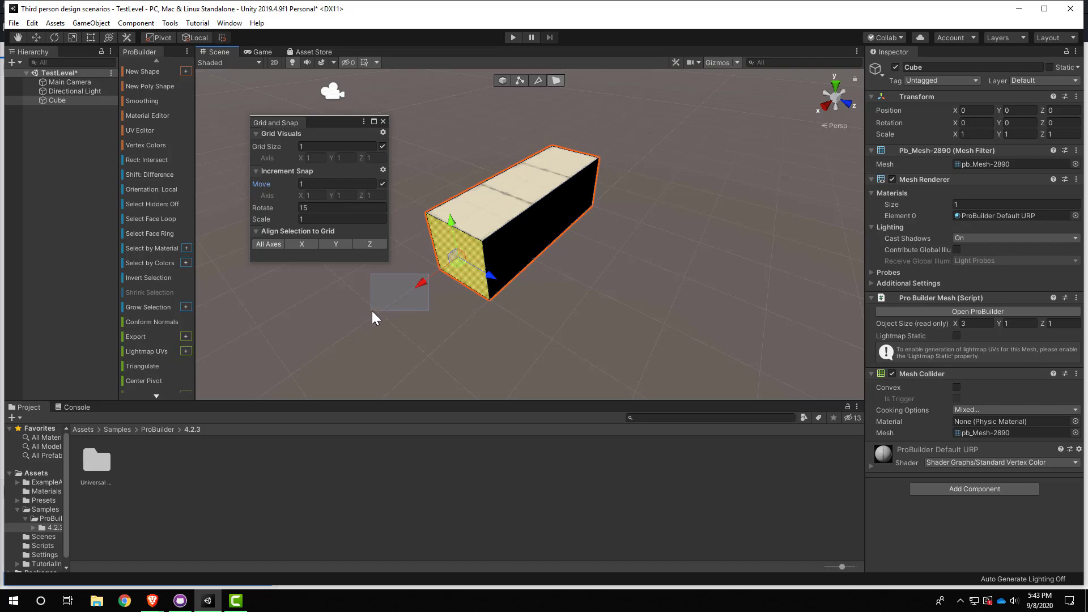
left_click_drag(419, 283, 387, 314)
key("ctrl+z")
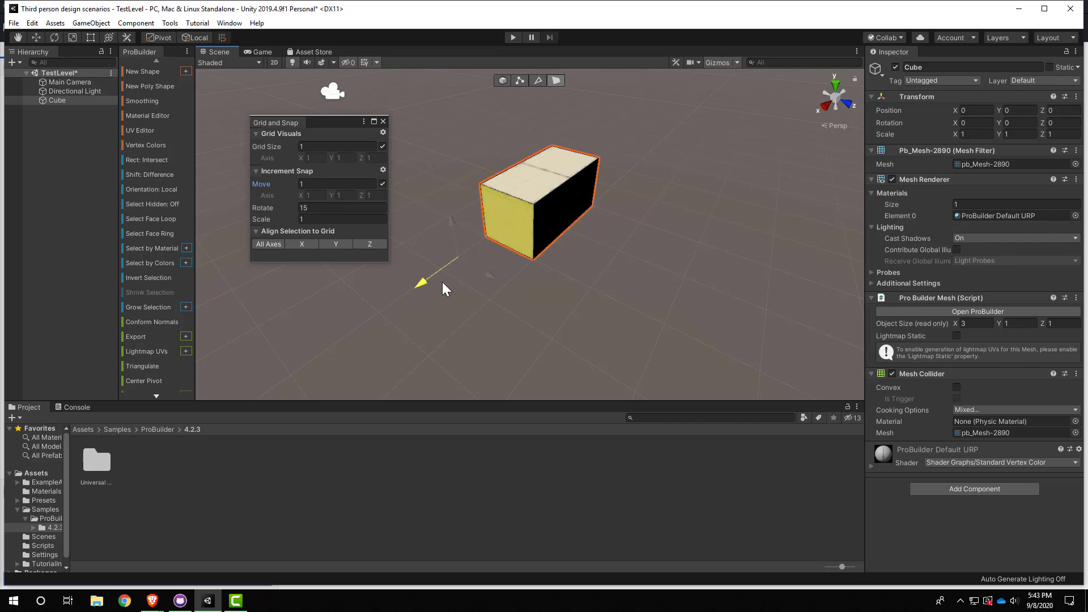
left_click_drag(472, 251, 343, 339)
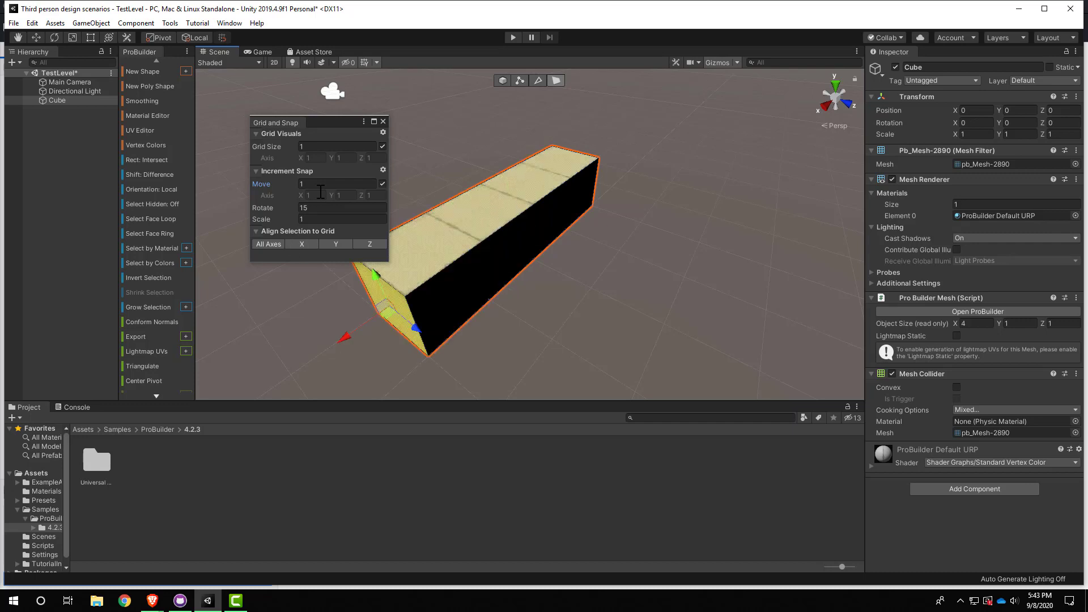
left_click(383, 120)
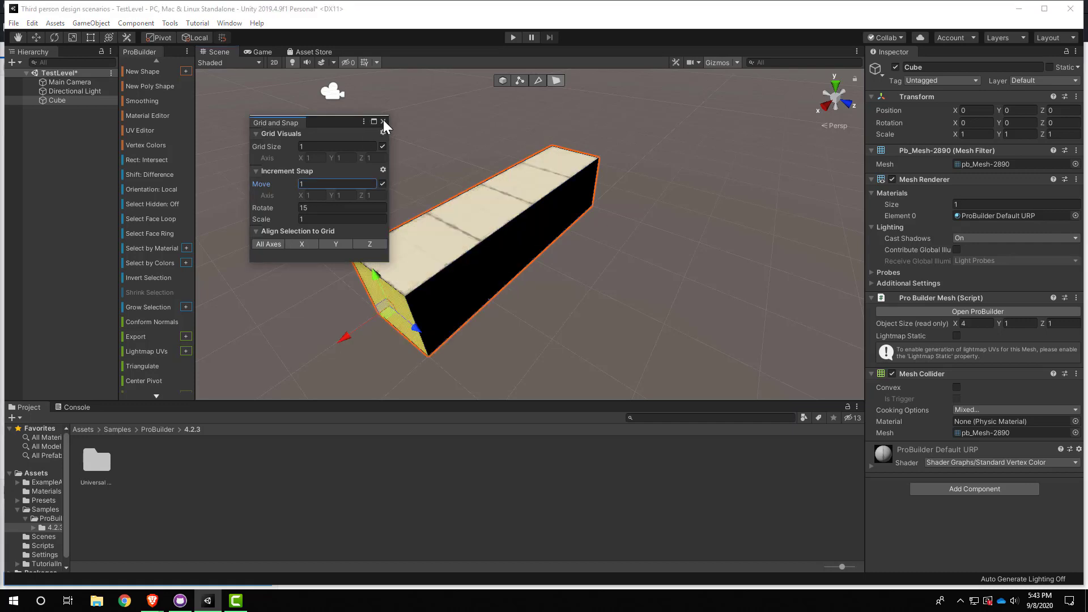
left_click(383, 120)
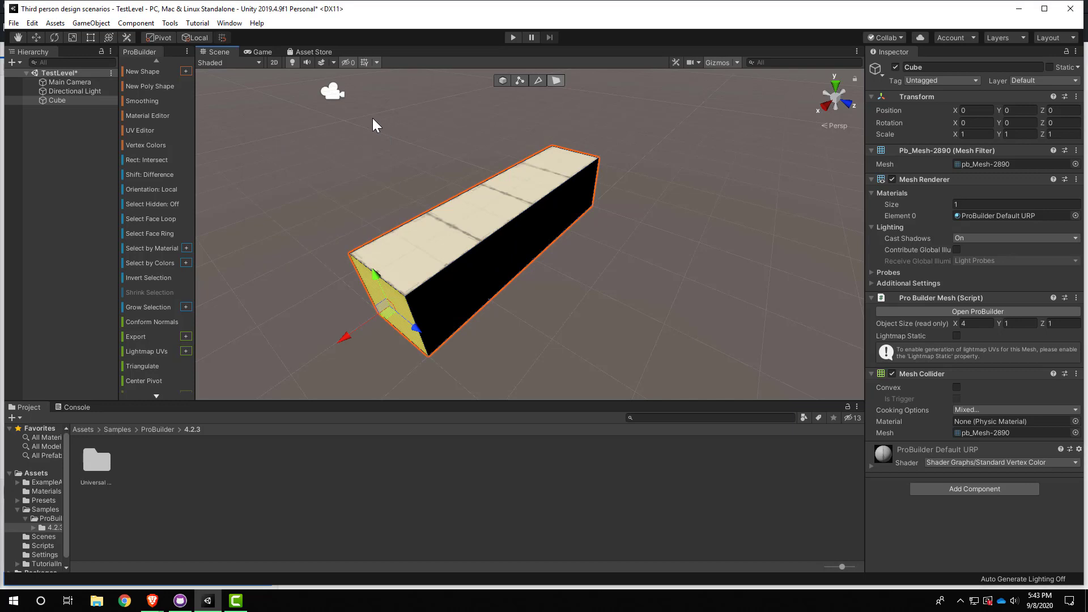
Install the ProGrids 3.0.3 preview package from the Package Manager and close the manager
left_click(229, 22)
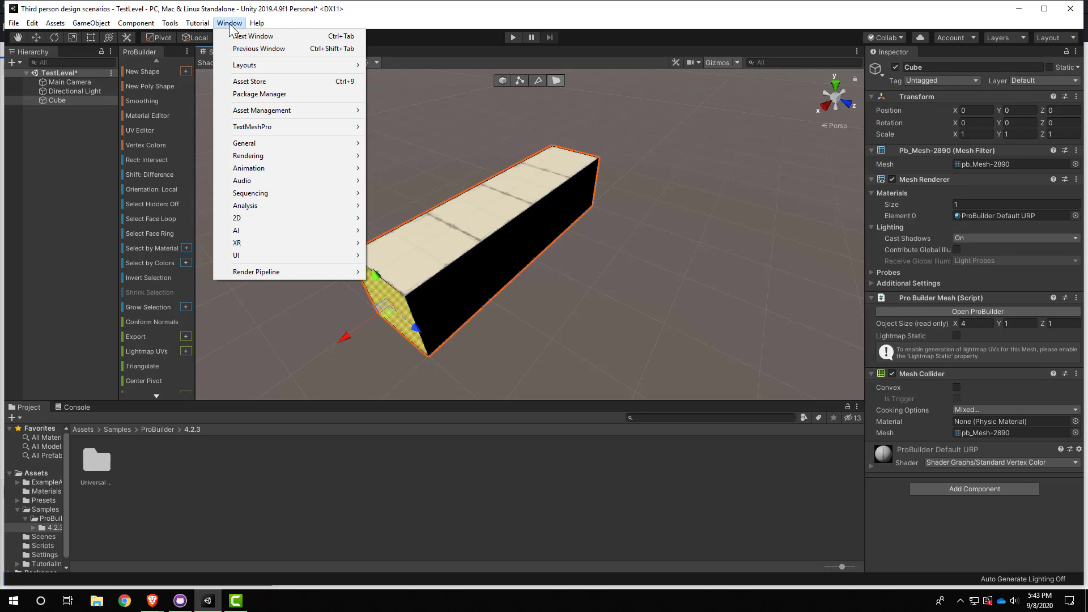
left_click(255, 95)
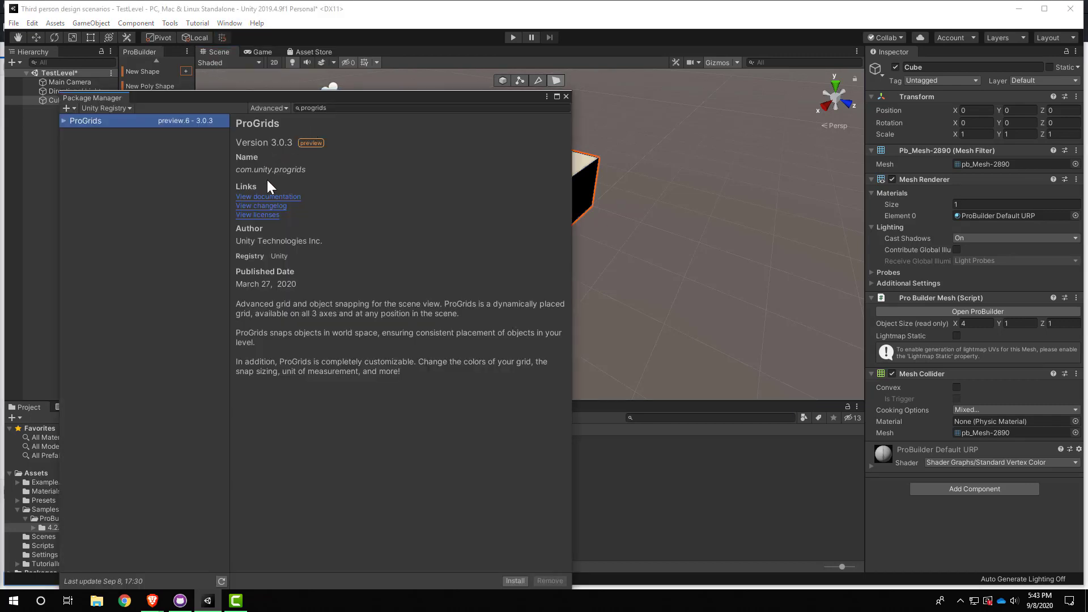
left_click(285, 110)
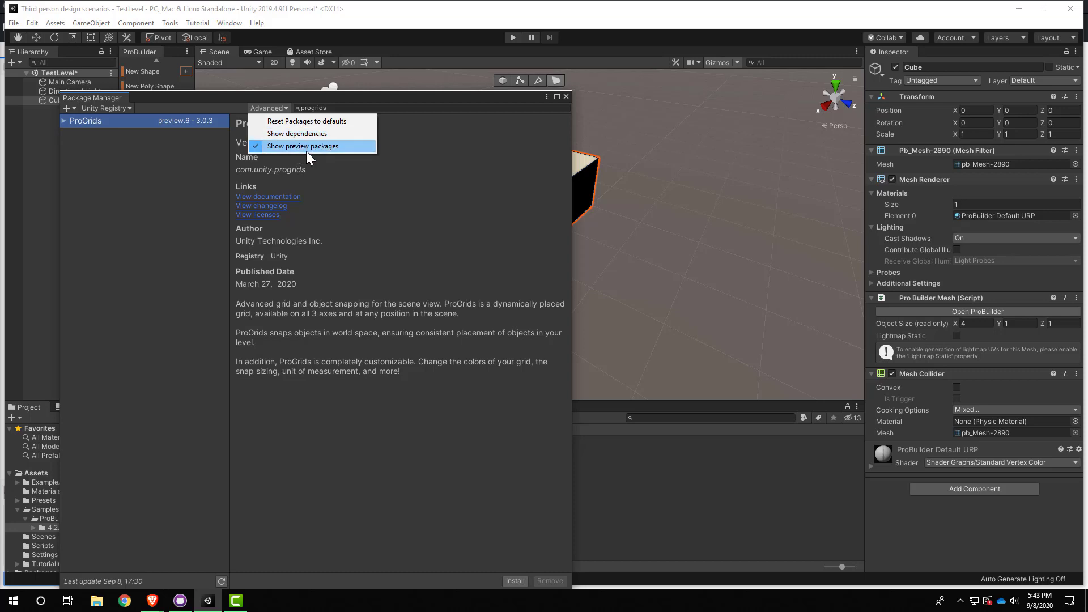
left_click(364, 268)
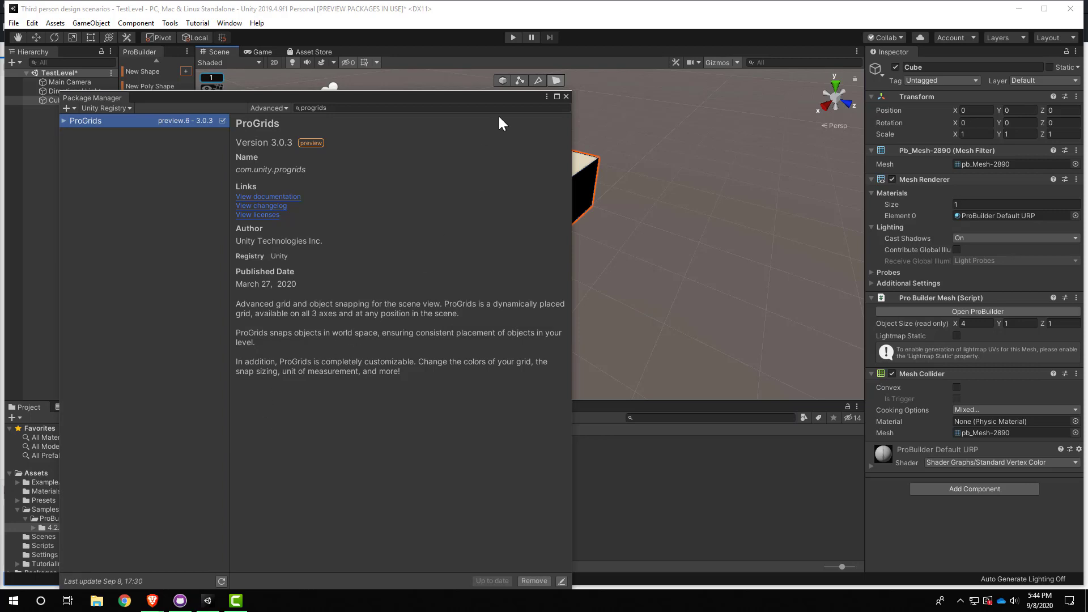
left_click(564, 96)
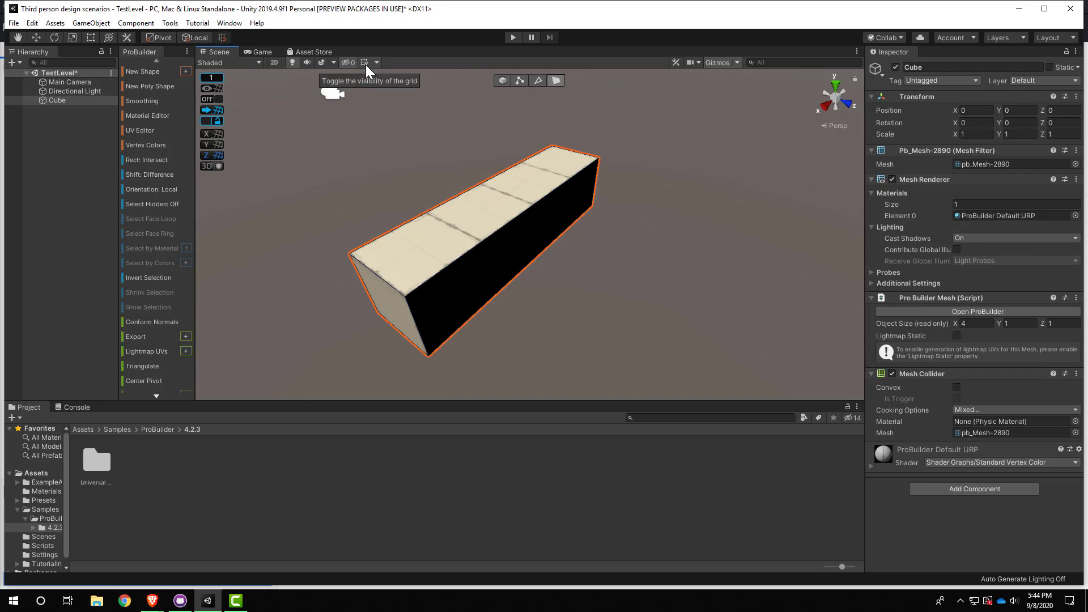
Make the ProGrids grid visible and switch it to the Y axis plane
left_click(212, 90)
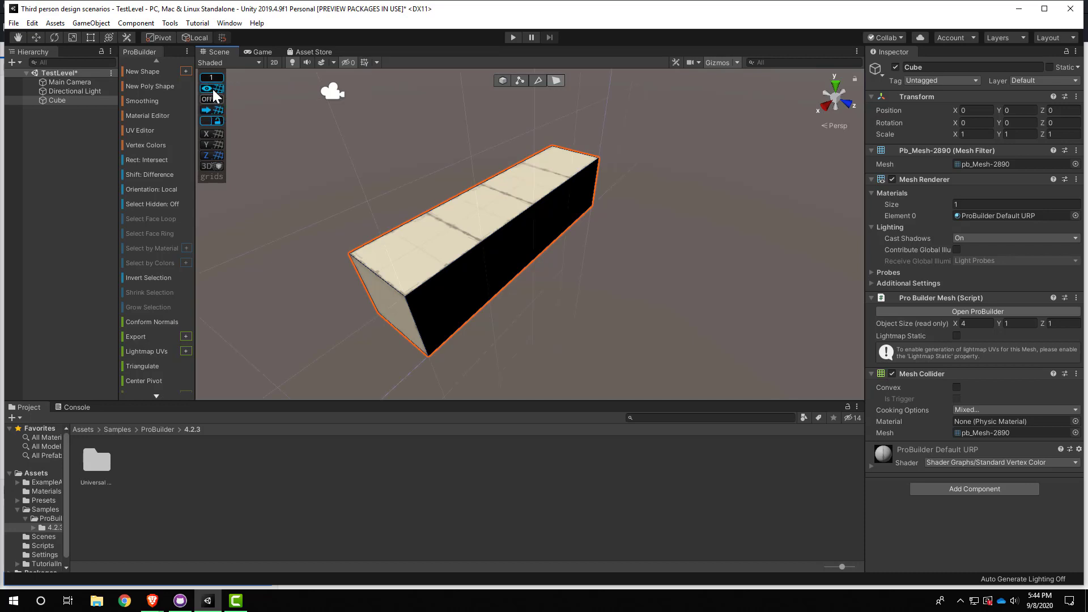
left_click(213, 90)
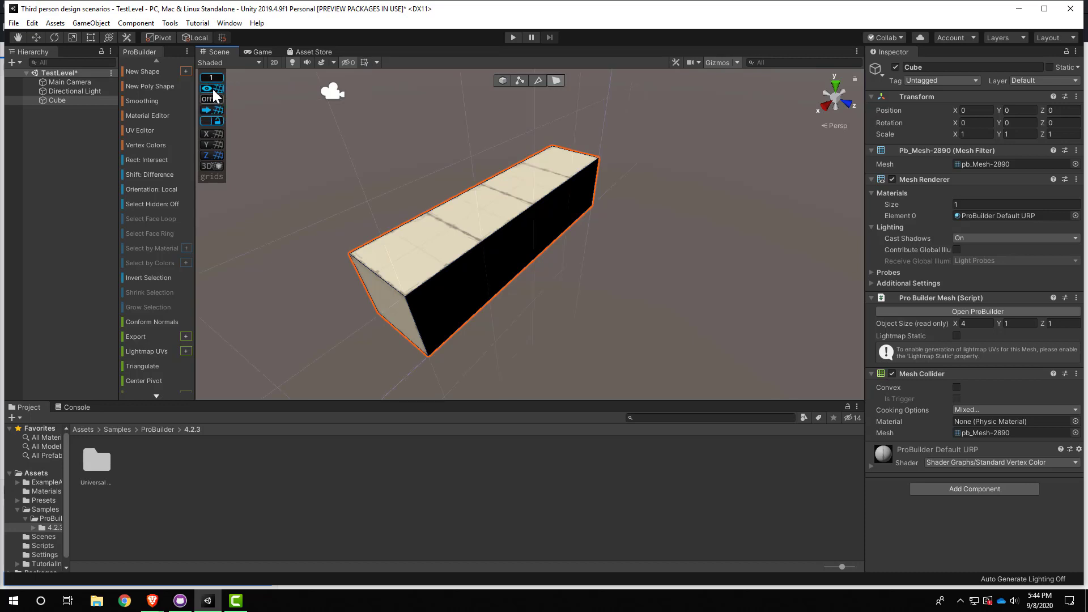
left_click(213, 144)
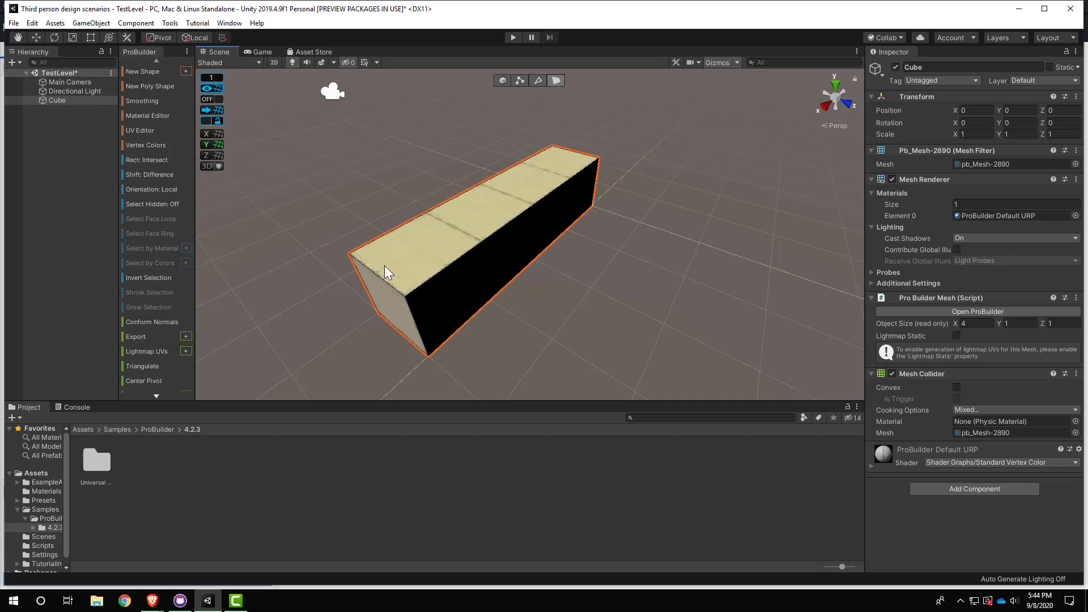
Enable ProGrids snapping and extend the block's end face along X until the block is 5 units long
left_click(423, 310)
left_click(393, 308)
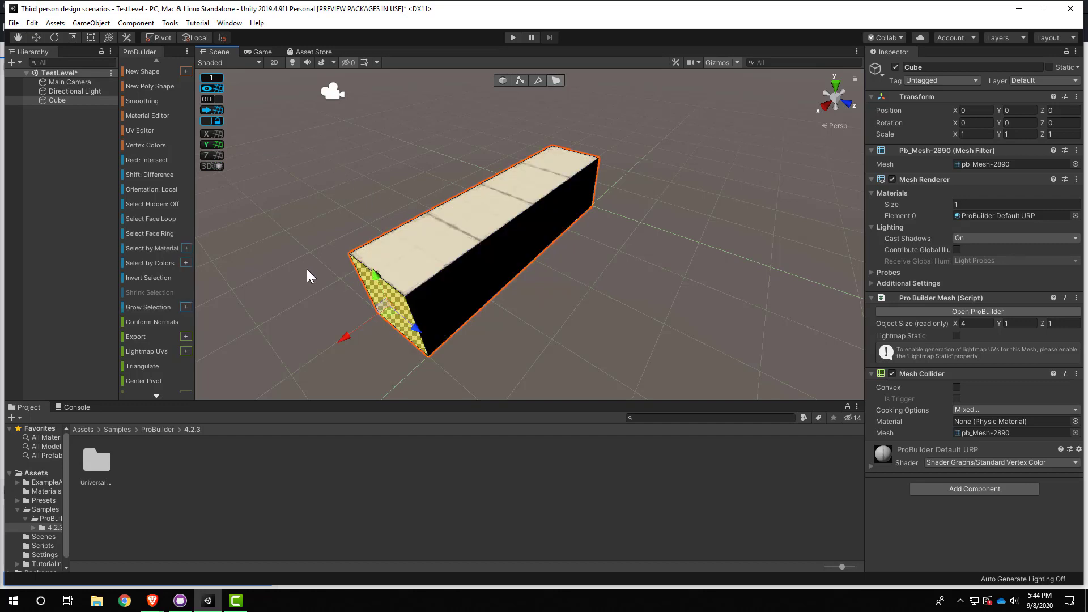
left_click_drag(374, 275, 355, 215, "alt")
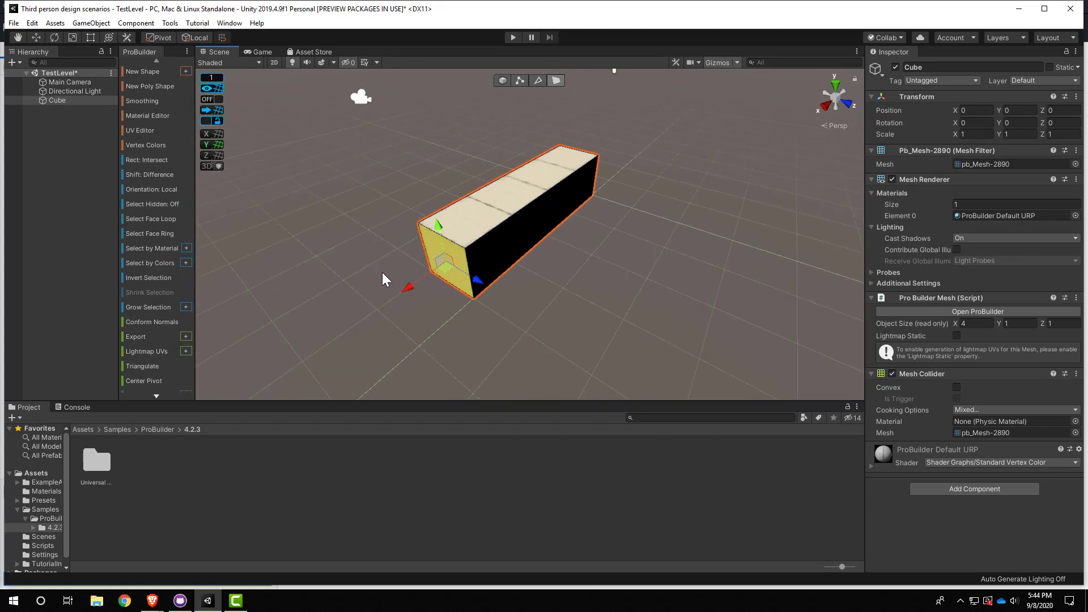
left_click(210, 99)
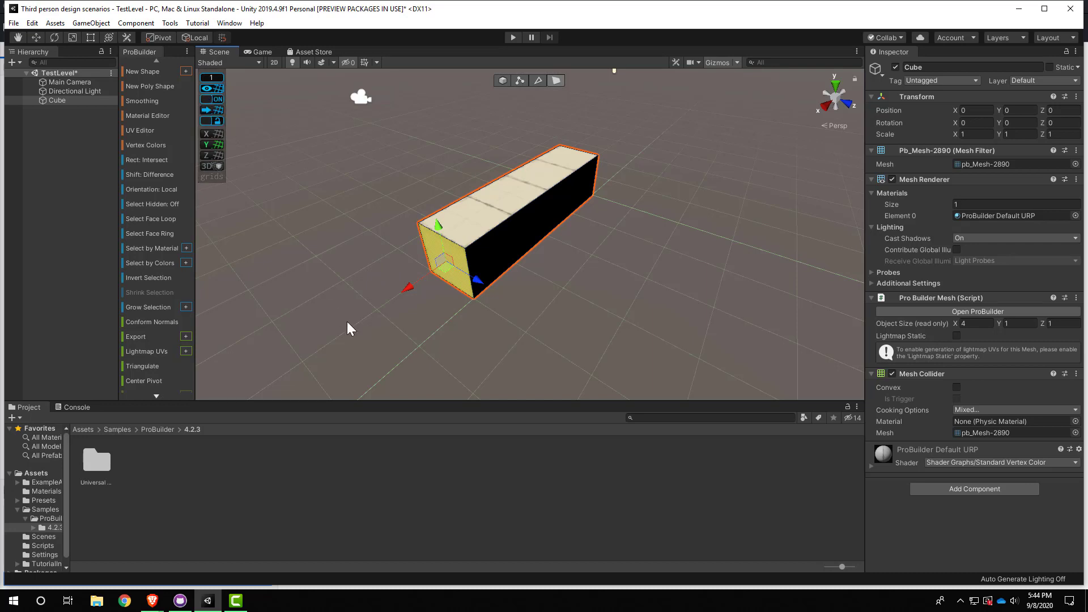
left_click_drag(413, 286, 383, 296)
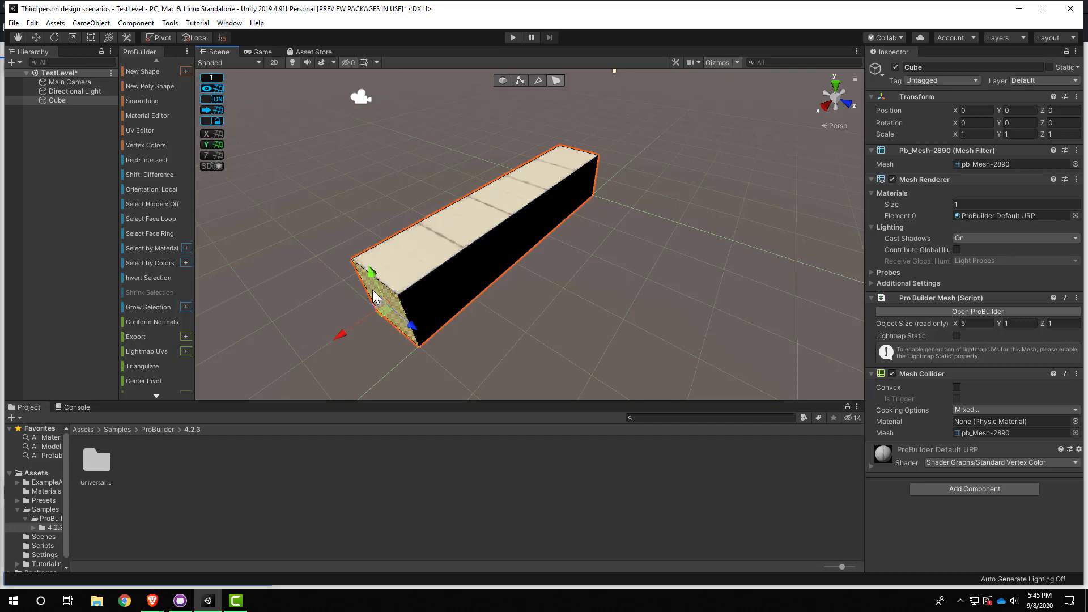
Set the ProGrids snap value to 0.25 and pull the end face inward until the block is 4.25 units long
left_click(216, 99)
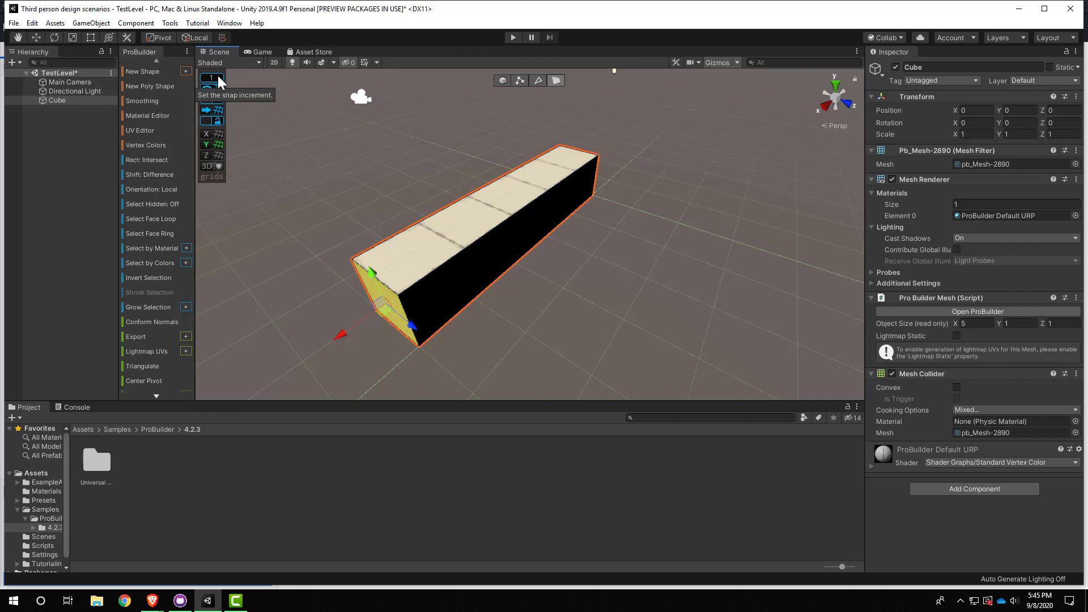
left_click(218, 76)
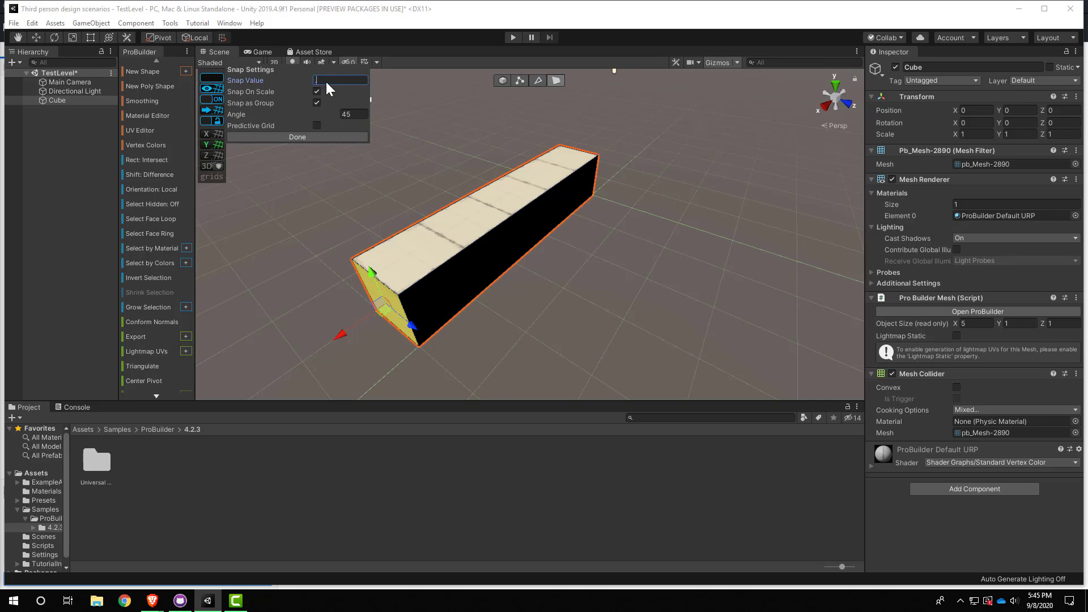
type(".25")
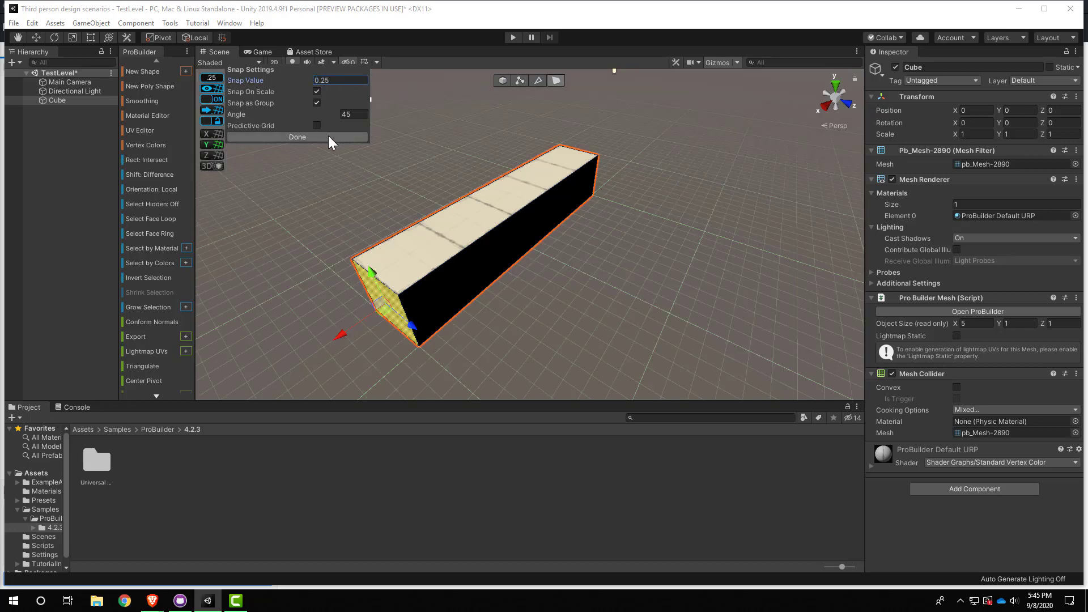
left_click(328, 136)
left_click_drag(355, 328, 403, 302)
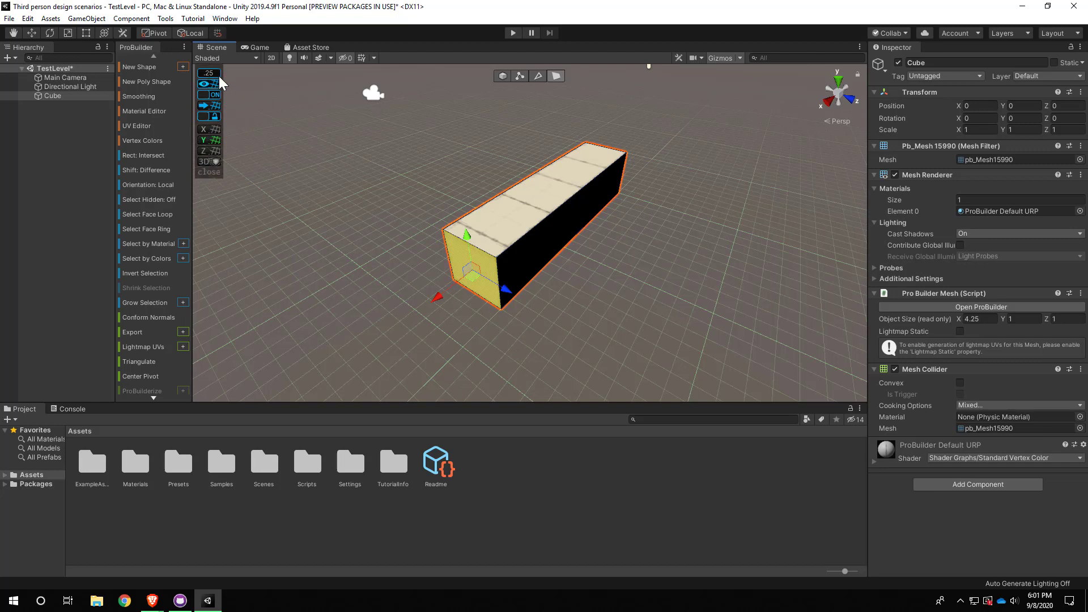
Raise and lower the ProGrids snap increment several times, ending back at 0.25
key("equal")
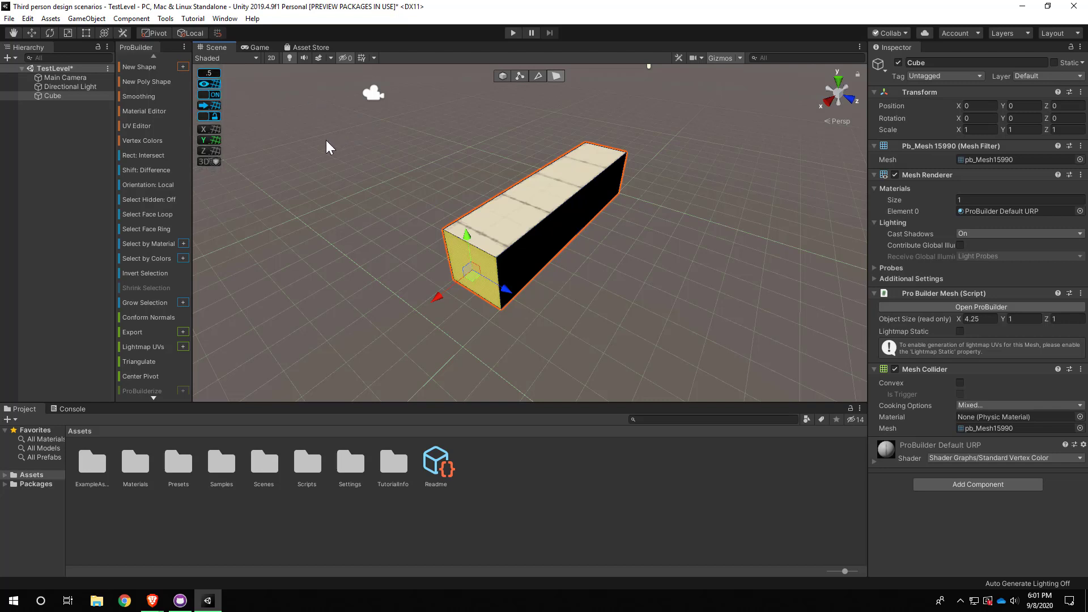
key("minus")
key("equal")
key("equal")
key("minus")
key("minus")
key("equal")
key("equal")
key("minus")
key("minus")
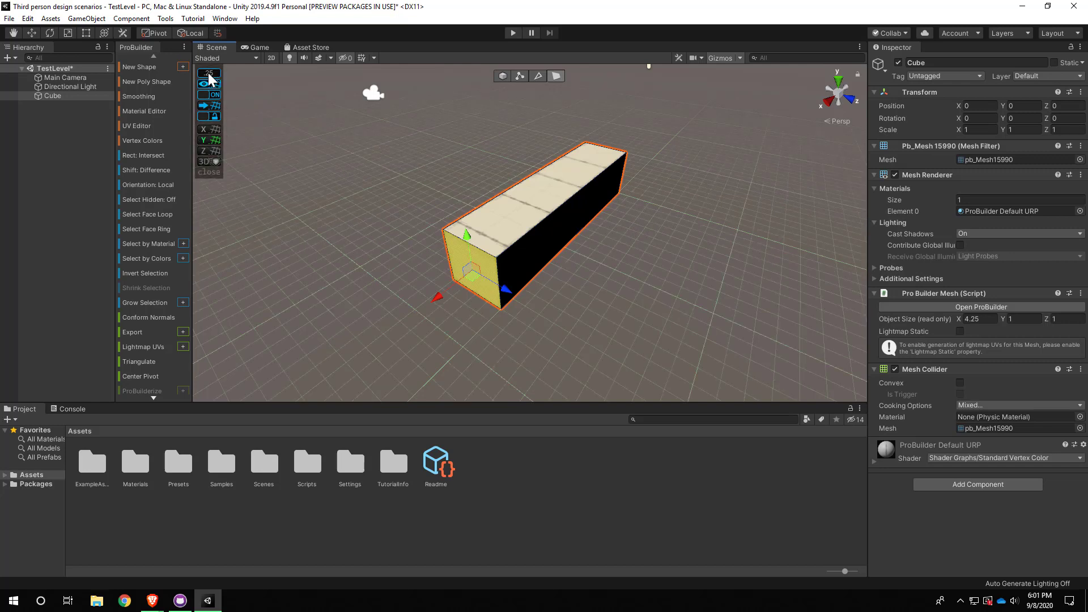
Deselect the block and step the ProGrids snap increment up and down, bringing it back to 0.25
left_click(398, 104)
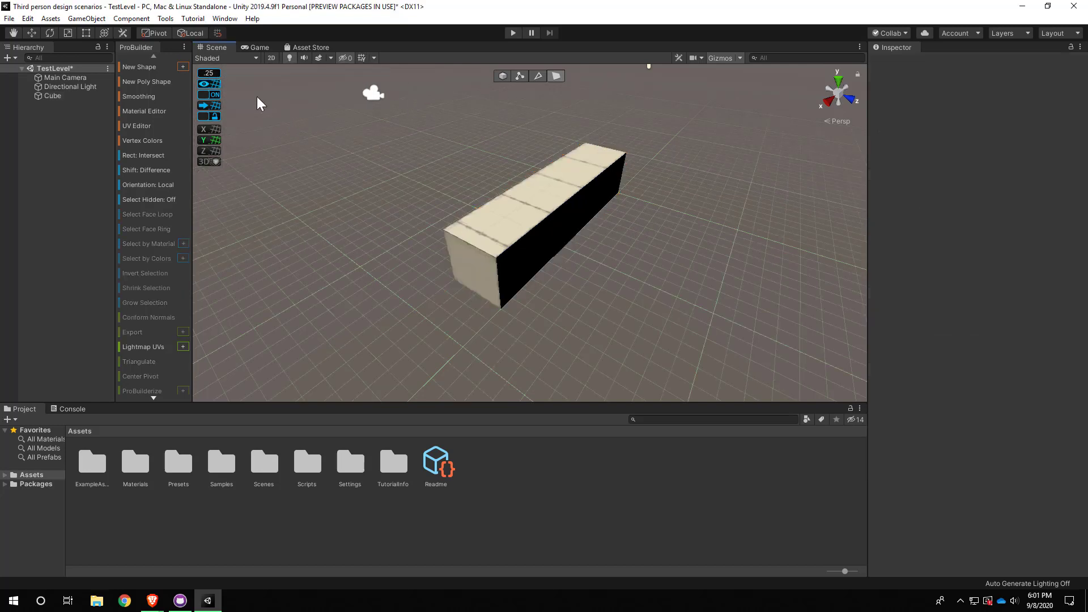
key("equal")
key("equal")
key("minus")
key("equal")
key("minus")
key("minus")
key("minus")
key("equal")
key("equal")
key("minus")
key("minus")
Move the block's end face along X until the block is 3 units long, and raise the ProGrids snap value to 1
left_click(479, 276)
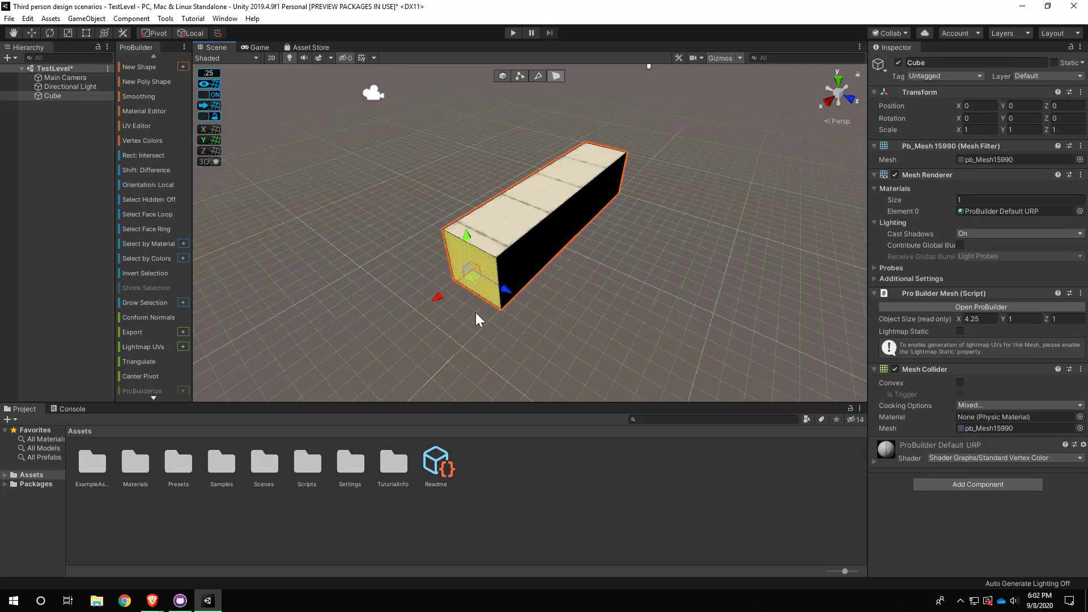
left_click_drag(443, 291, 528, 245)
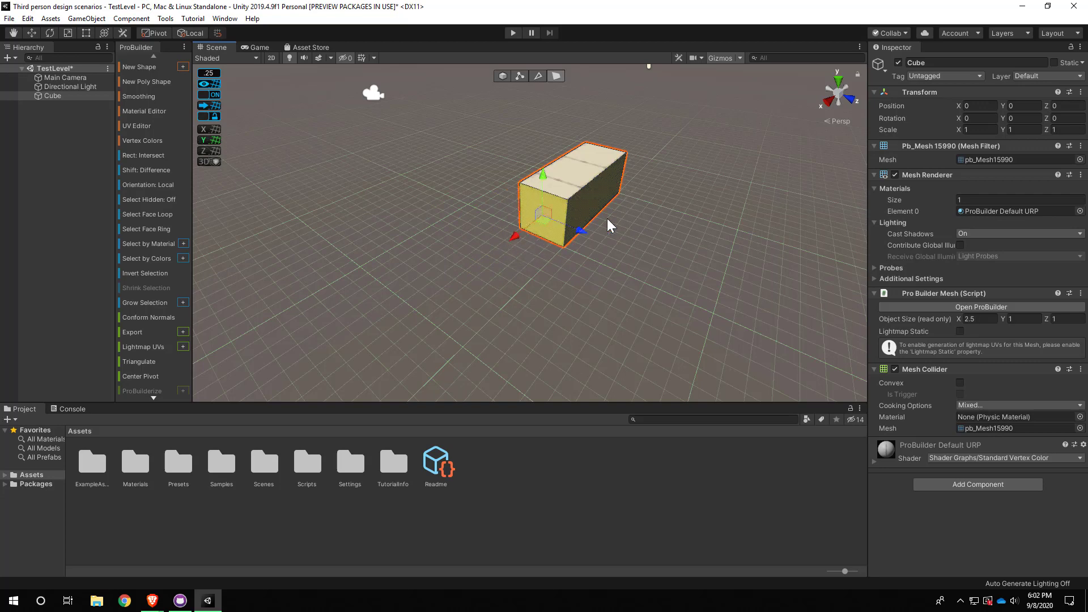
left_click_drag(607, 223, 558, 224, "alt")
middle_click_drag(558, 225, 462, 274)
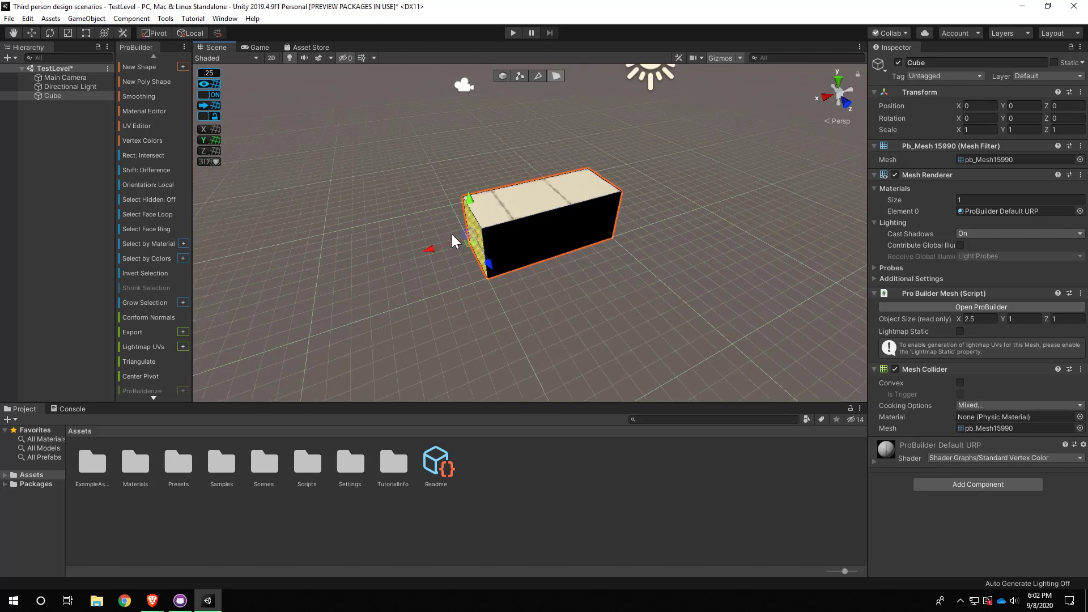
left_click_drag(451, 241, 413, 262)
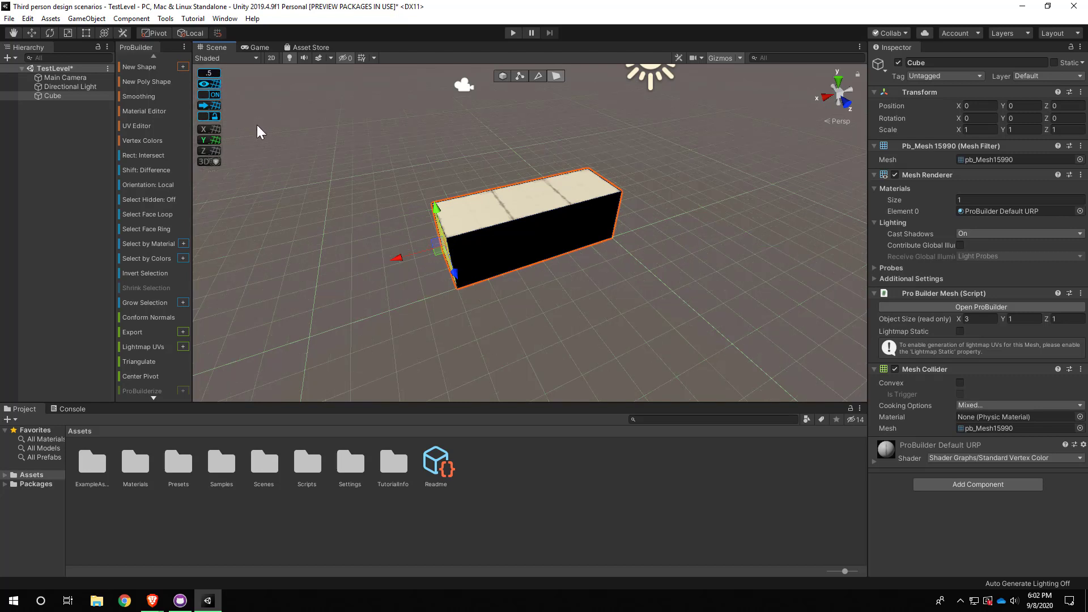
right_click_drag(618, 324, 558, 308)
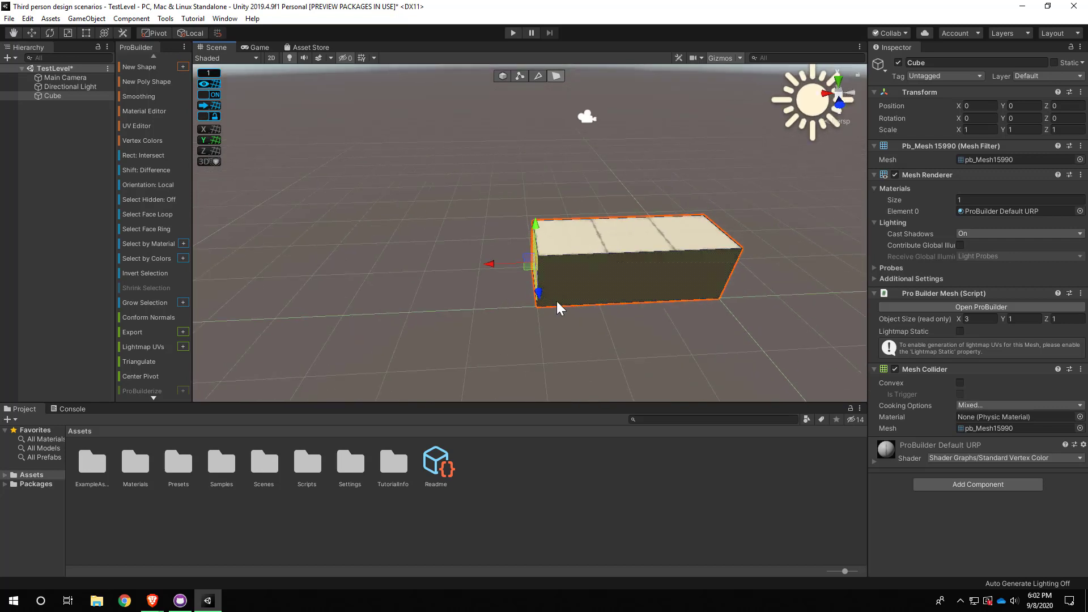
middle_click_drag(558, 308, 442, 194)
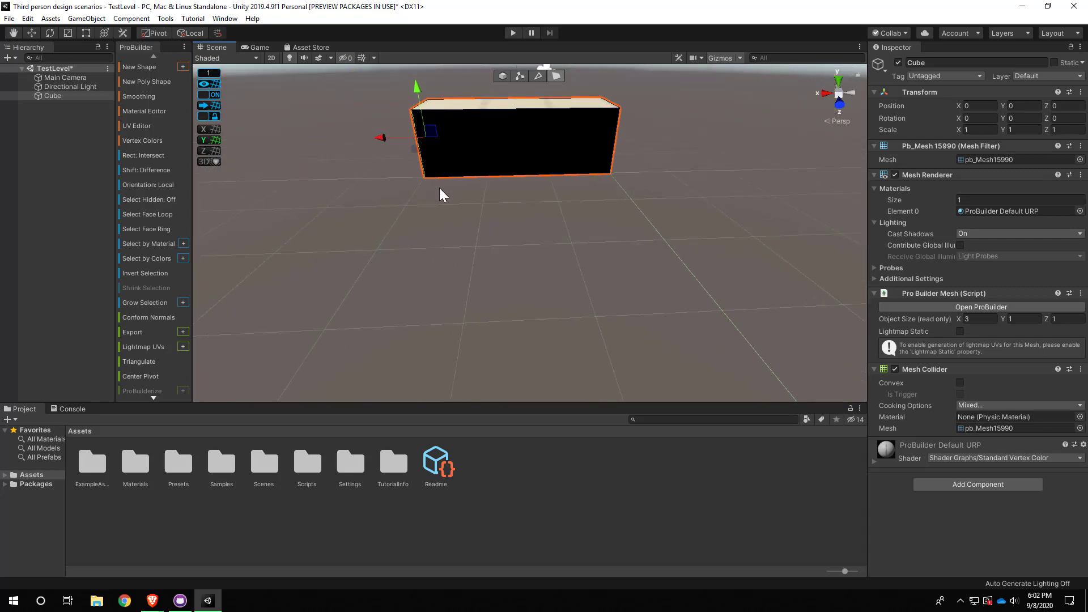
Try extending the end face along X with ProGrids snapping off, undo the move and turn snapping back on
middle_click_drag(508, 196, 468, 236)
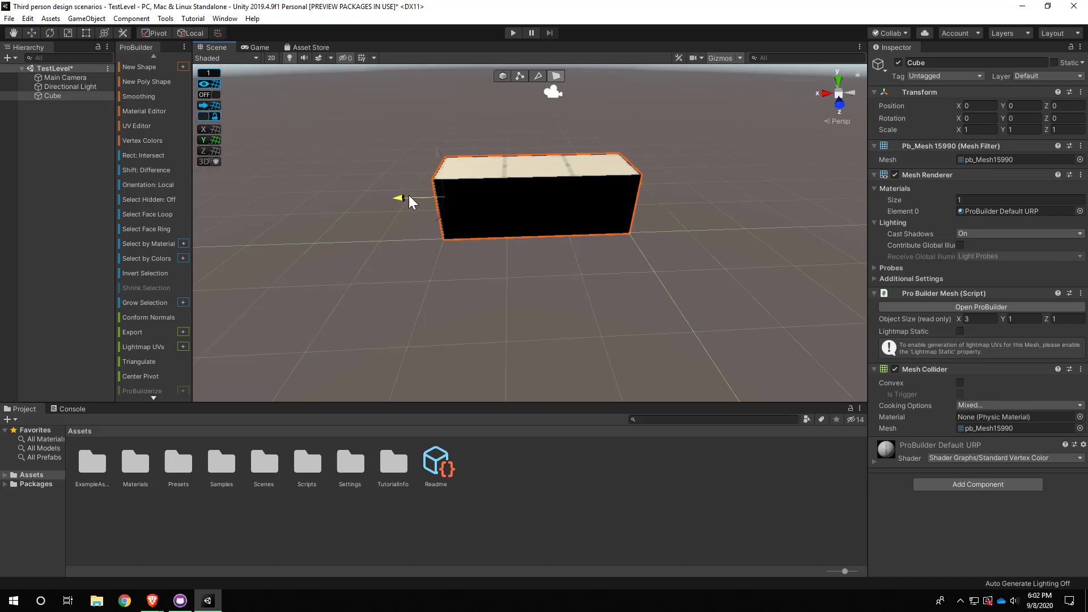
left_click_drag(409, 196, 391, 195)
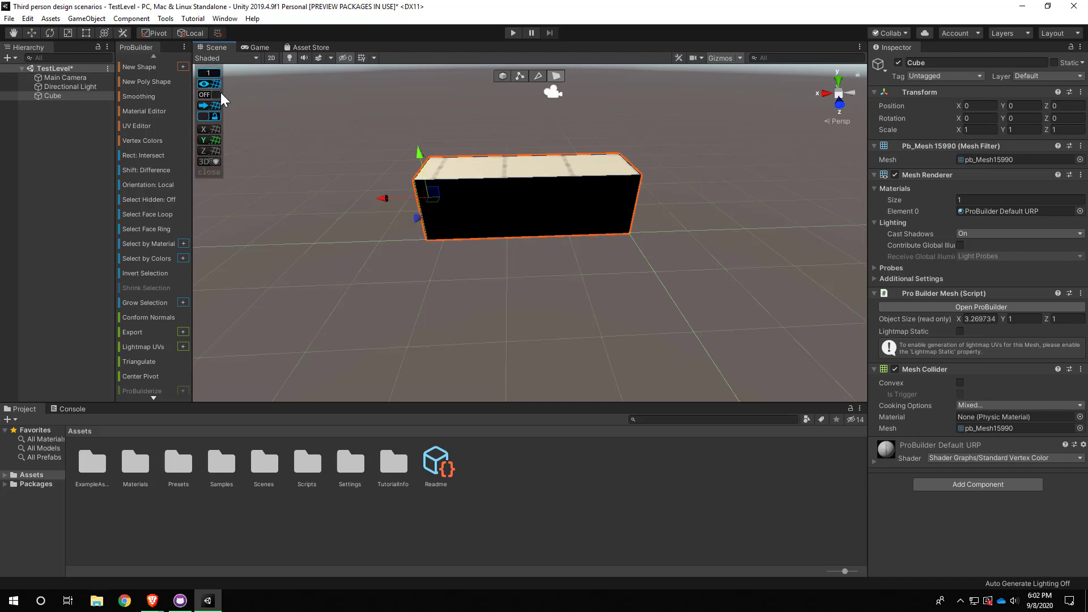
left_click(212, 108)
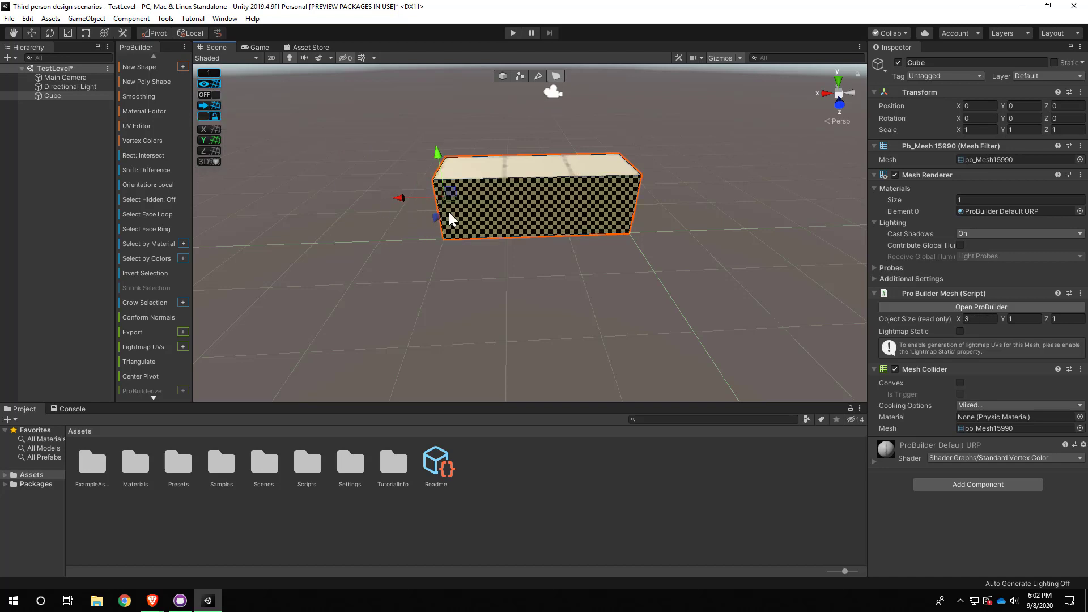
left_click(207, 95)
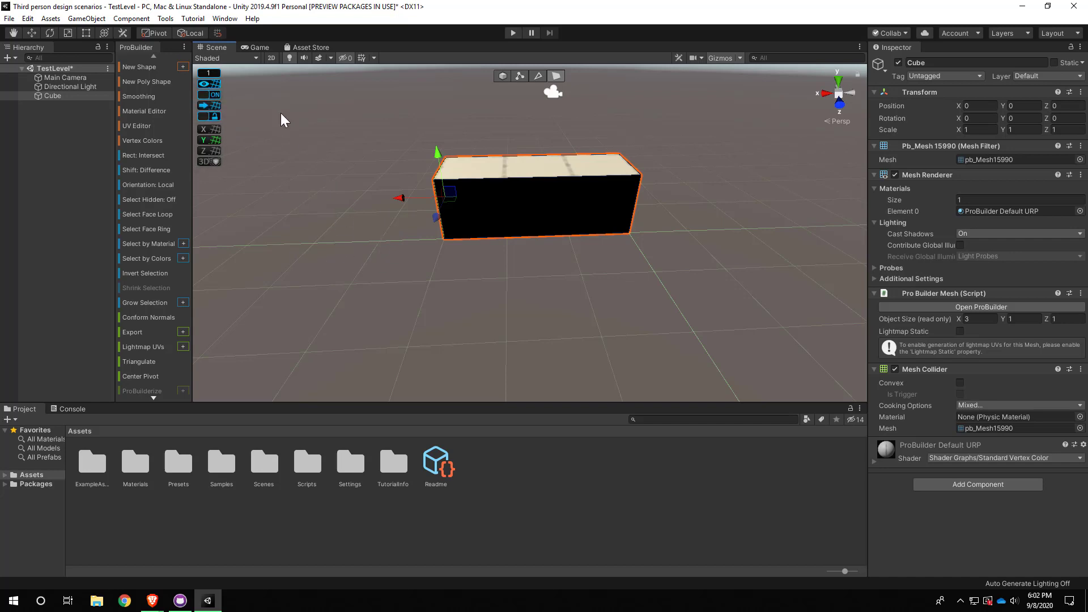
Extend the block's end face along X in whole-unit snaps until the block is 19 units long
right_click_drag(323, 248, 355, 264)
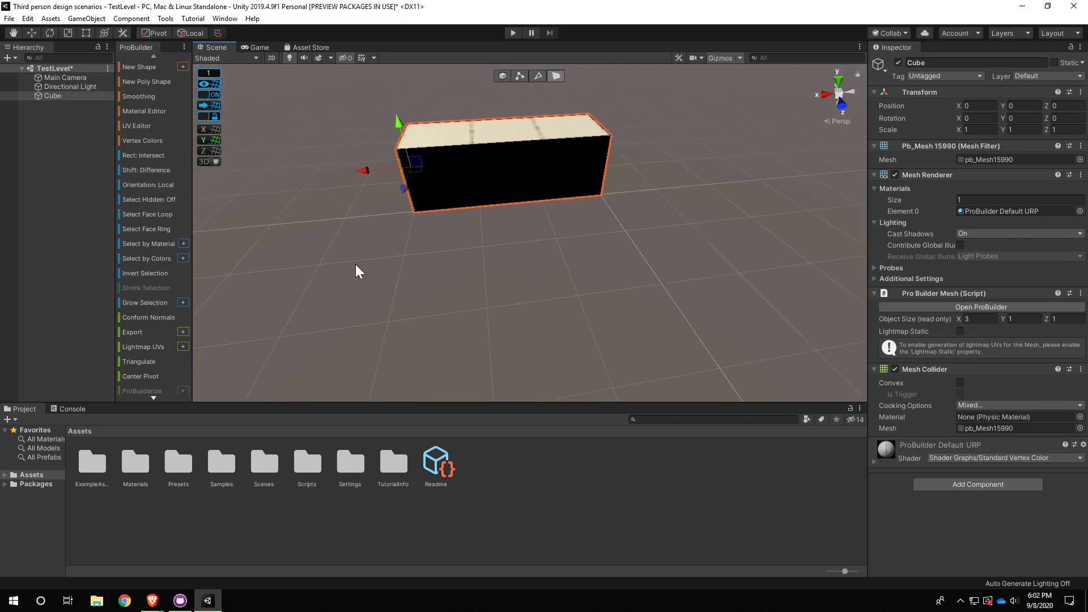
scroll(357, 262, "down", 6)
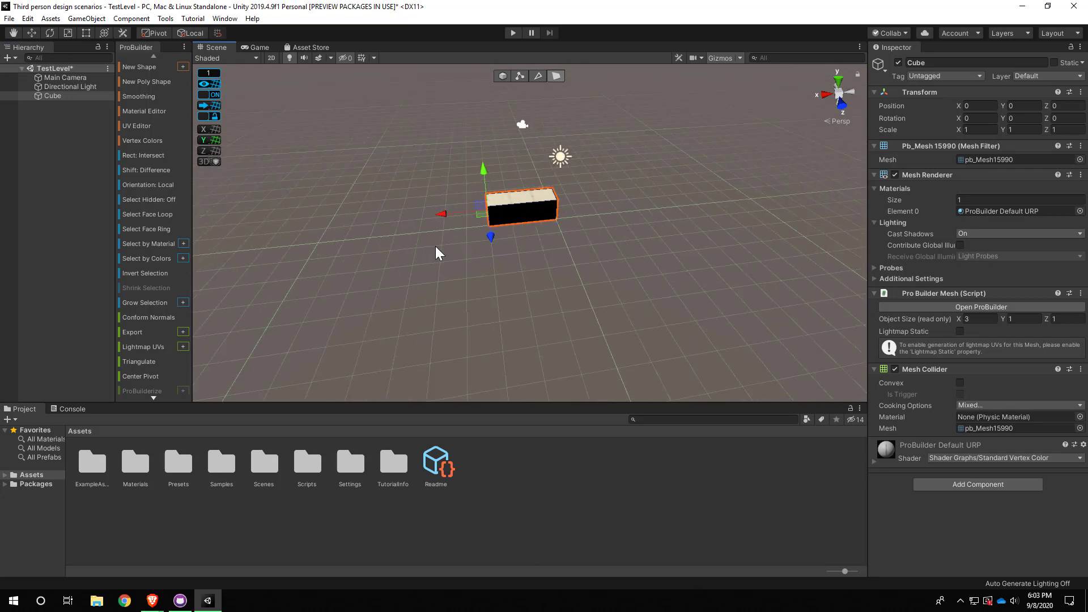
right_click_drag(436, 248, 478, 293)
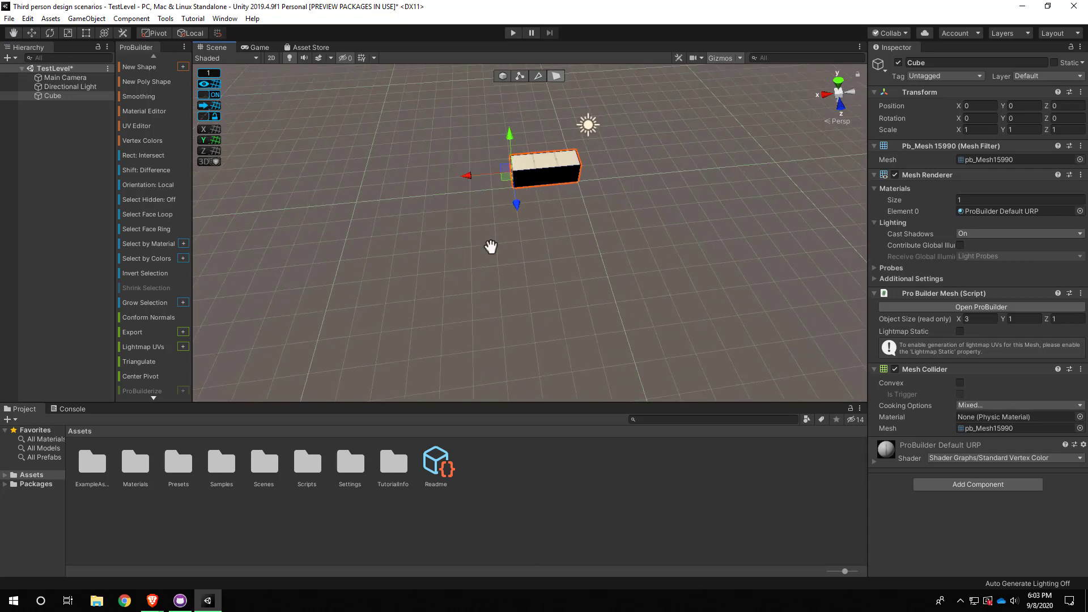
middle_click_drag(490, 247, 506, 277)
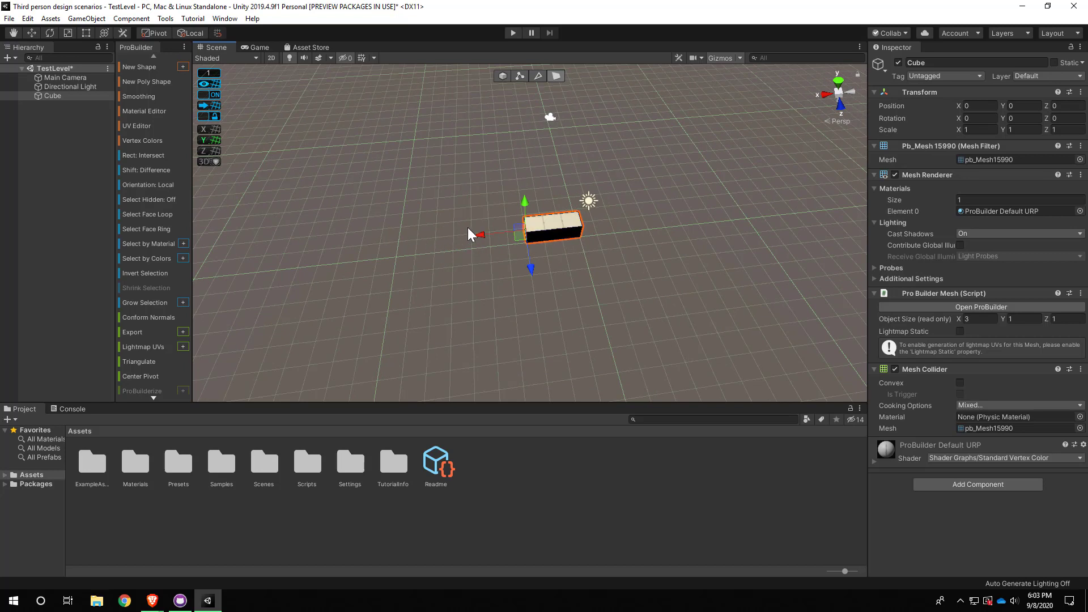
left_click_drag(476, 234, 355, 244)
middle_click_drag(414, 266, 509, 263)
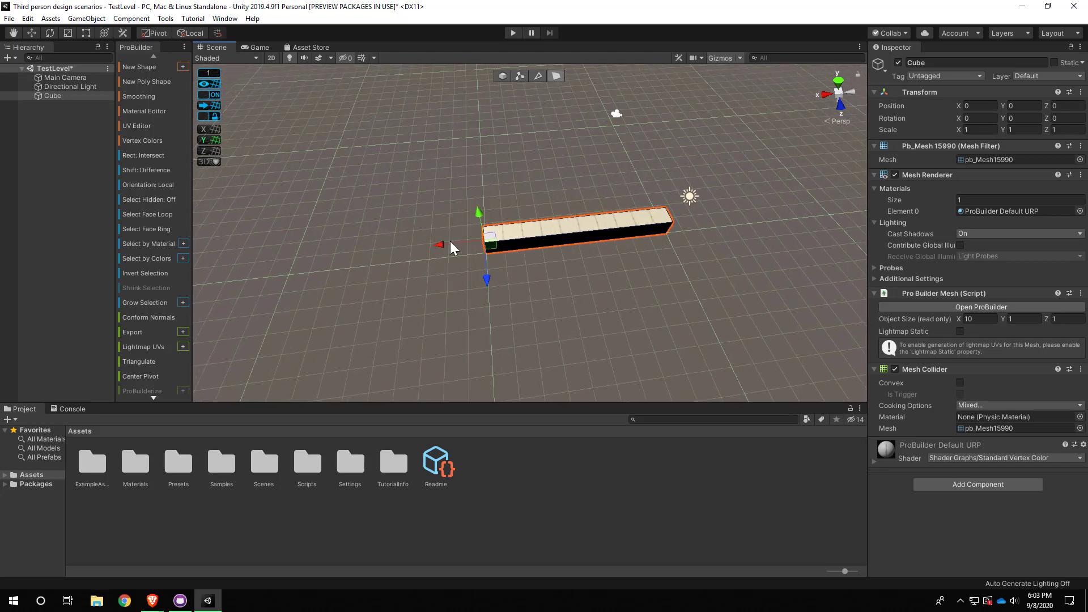
left_click_drag(439, 245, 272, 249)
Examine the lengthened block from its far end and along its long side face
left_click_drag(294, 245, 595, 264, "alt")
middle_click_drag(595, 263, 279, 215)
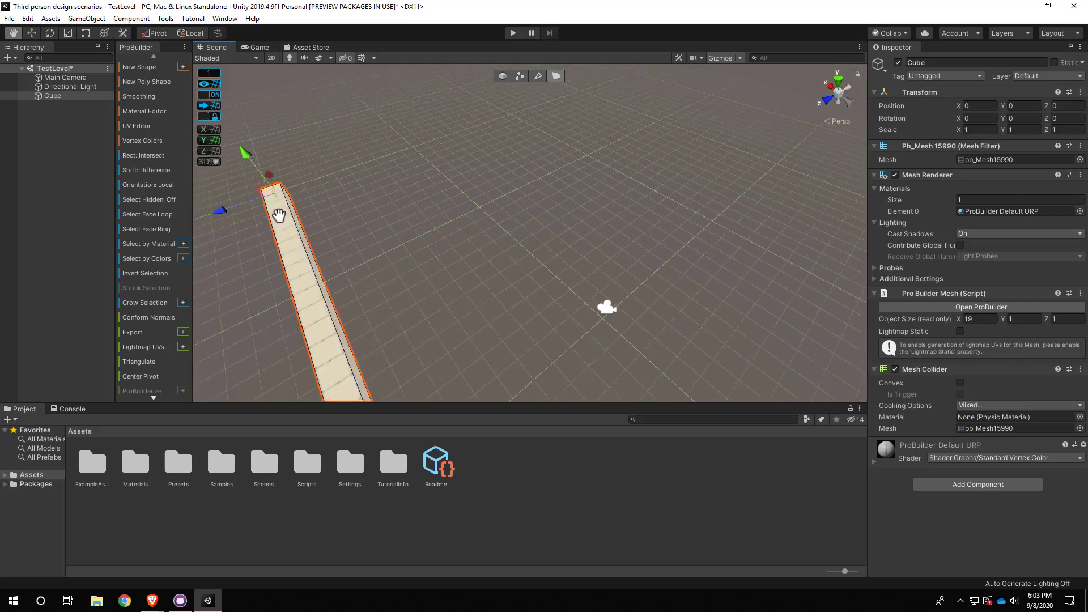
left_click_drag(278, 215, 299, 189, "alt")
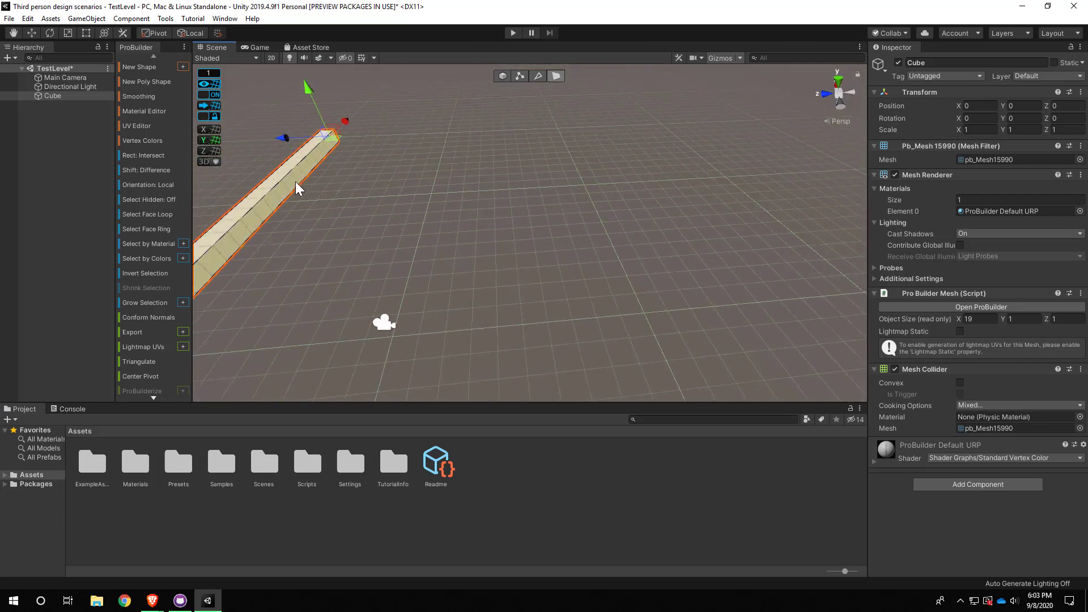
left_click(296, 182)
scroll(393, 257, "down", 6)
middle_click_drag(440, 252, 488, 303)
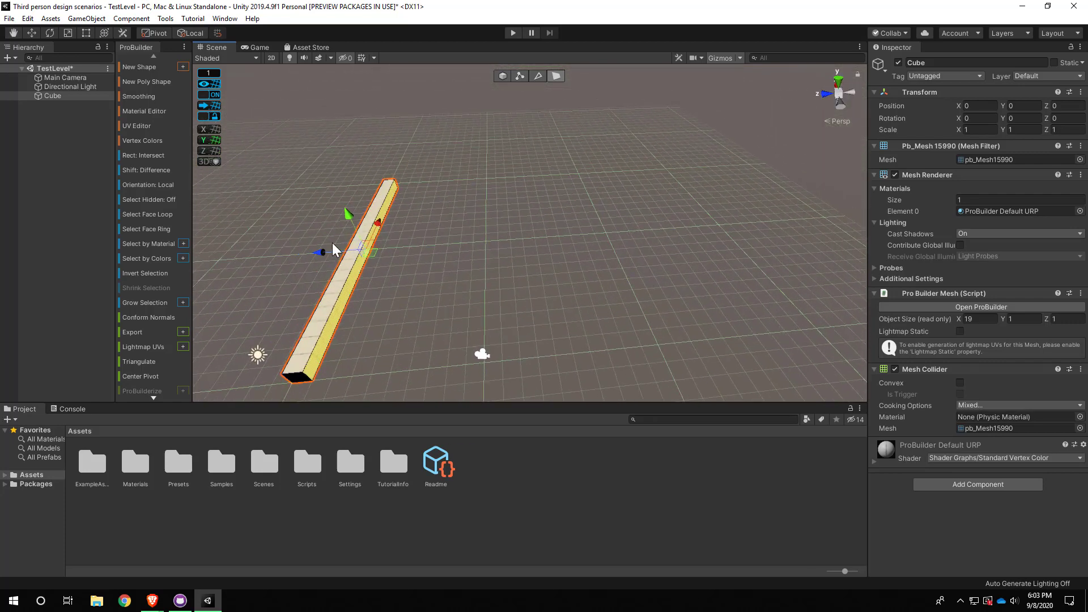
left_click(417, 293)
scroll(355, 301, "up", 3)
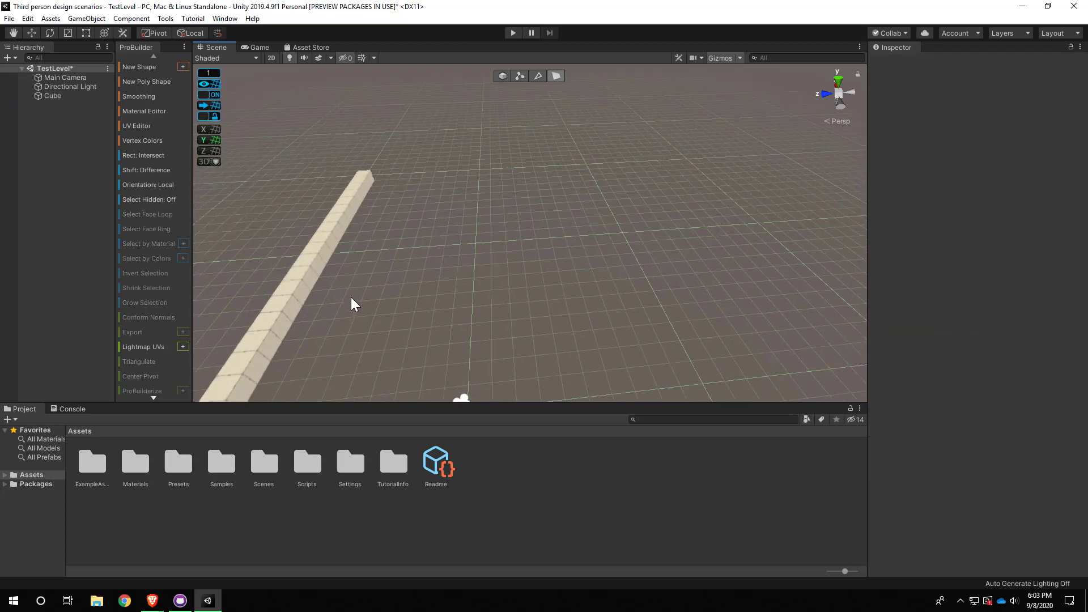
middle_click_drag(354, 301, 493, 226)
scroll(505, 299, "up", 5)
middle_click_drag(505, 299, 505, 194)
right_click_drag(595, 193, 500, 165)
middle_click_drag(501, 165, 447, 175)
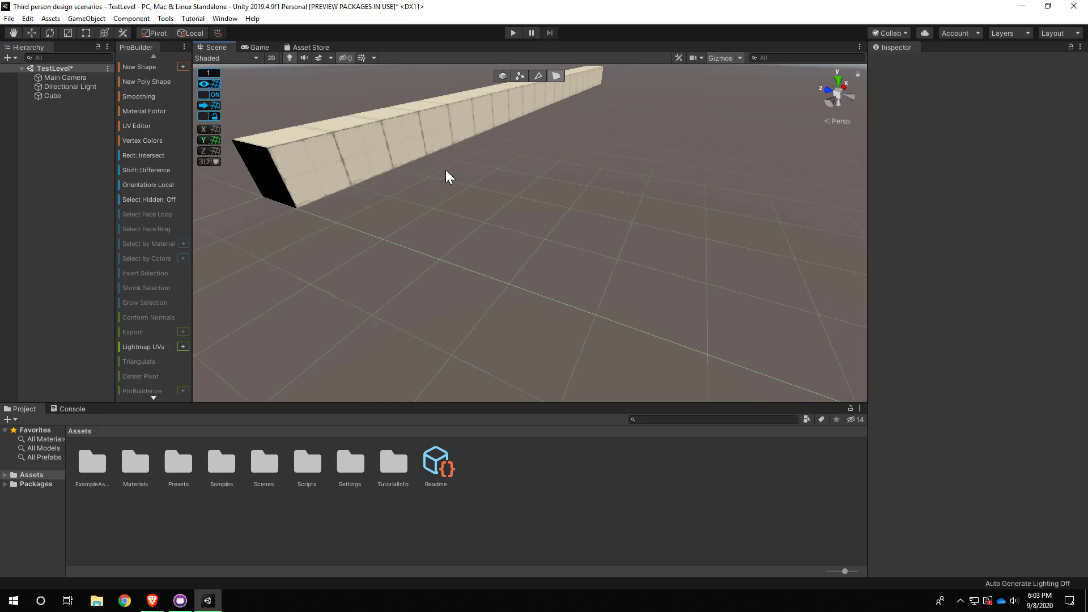
Select the block's long side face and extend it along Z until the slab is 20 units wide
left_click(414, 143)
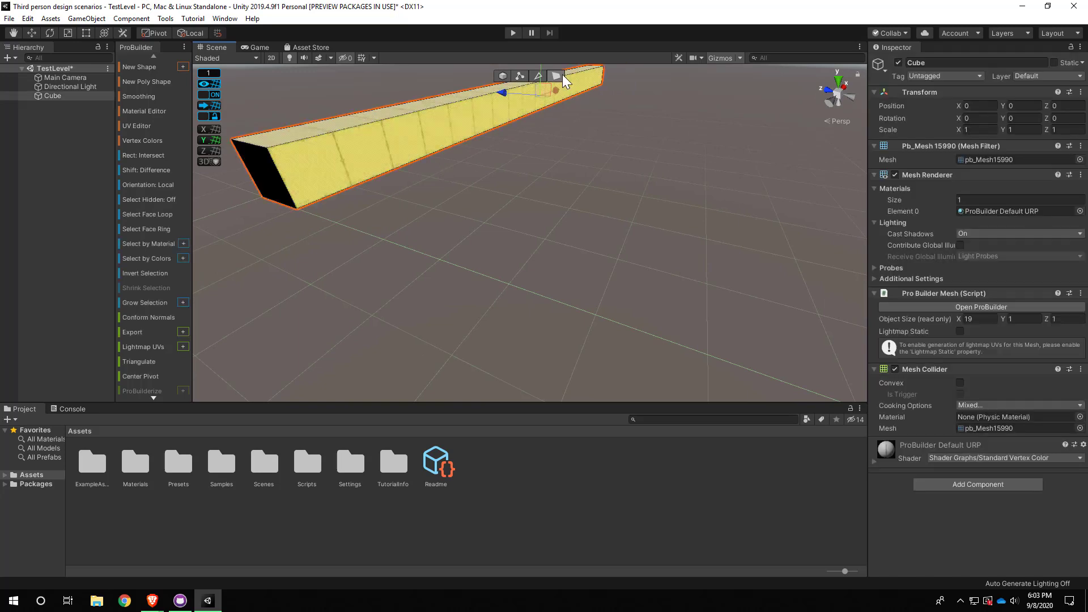
middle_click_drag(475, 212, 492, 258)
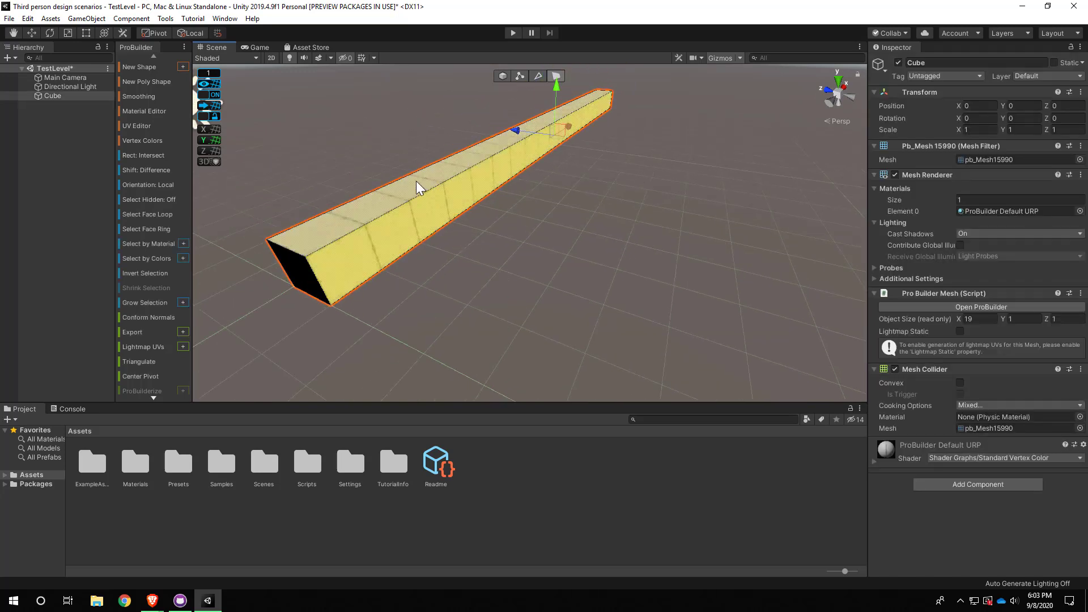
left_click(416, 183)
left_click(423, 207)
left_click_drag(555, 277, 697, 263, "alt")
left_click_drag(329, 176, 510, 237)
left_click_drag(518, 202, 577, 211)
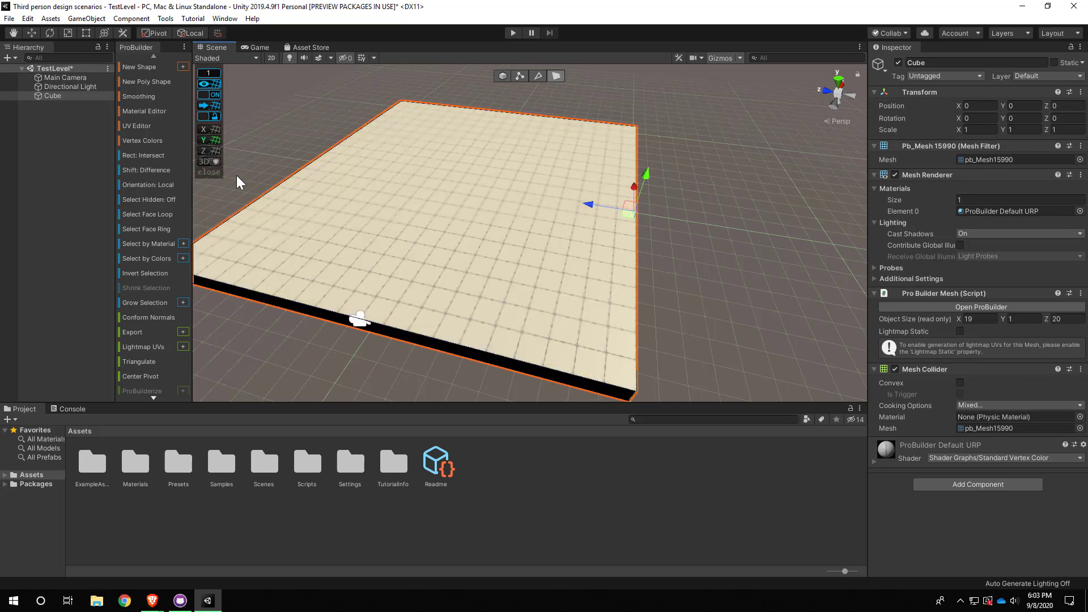
Rename the Cube object as Floor
left_click(53, 97)
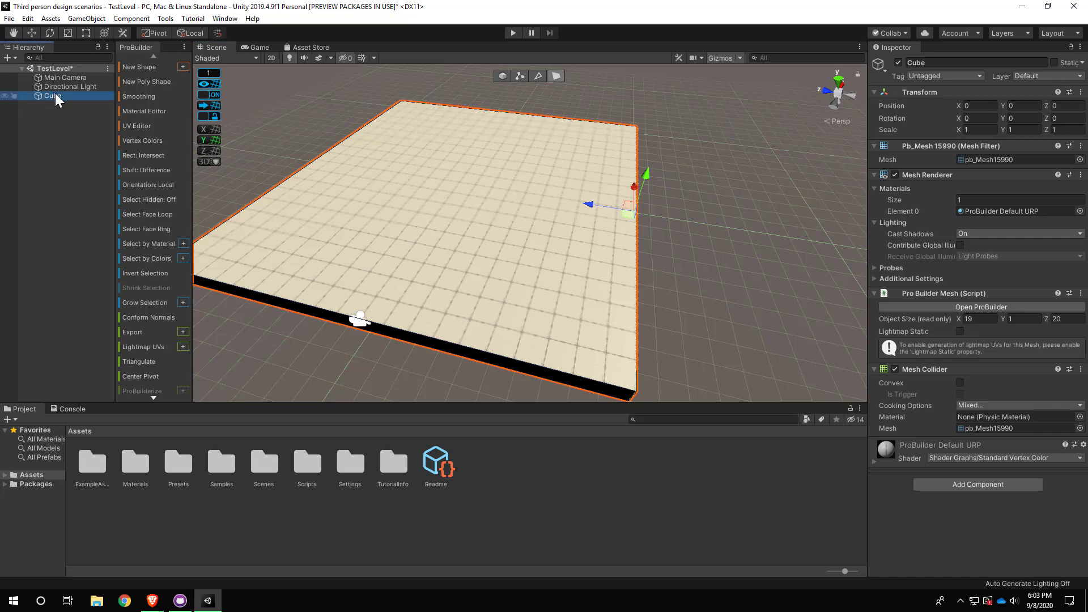
left_click(55, 93)
type("F")
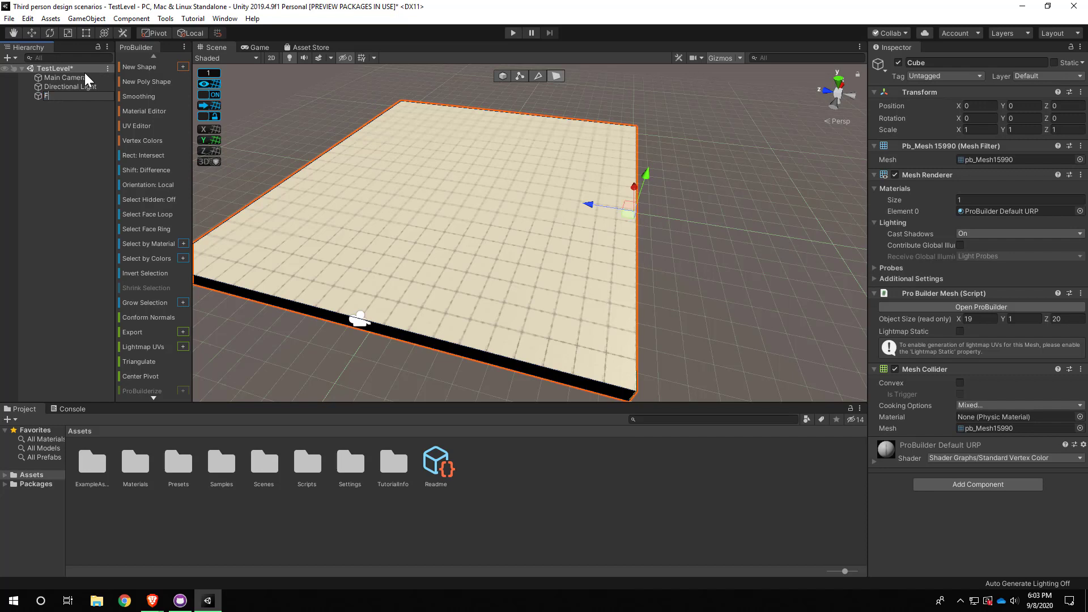
type("loor")
key("Return")
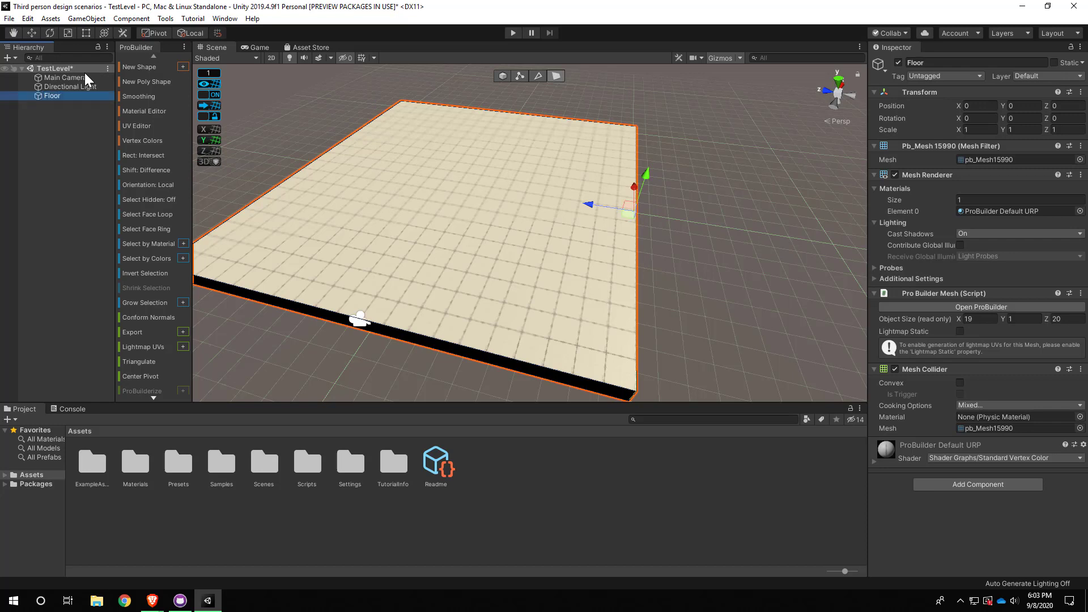
Switch ProBuilder to object selection on the floor and return to face selection
left_click(278, 220)
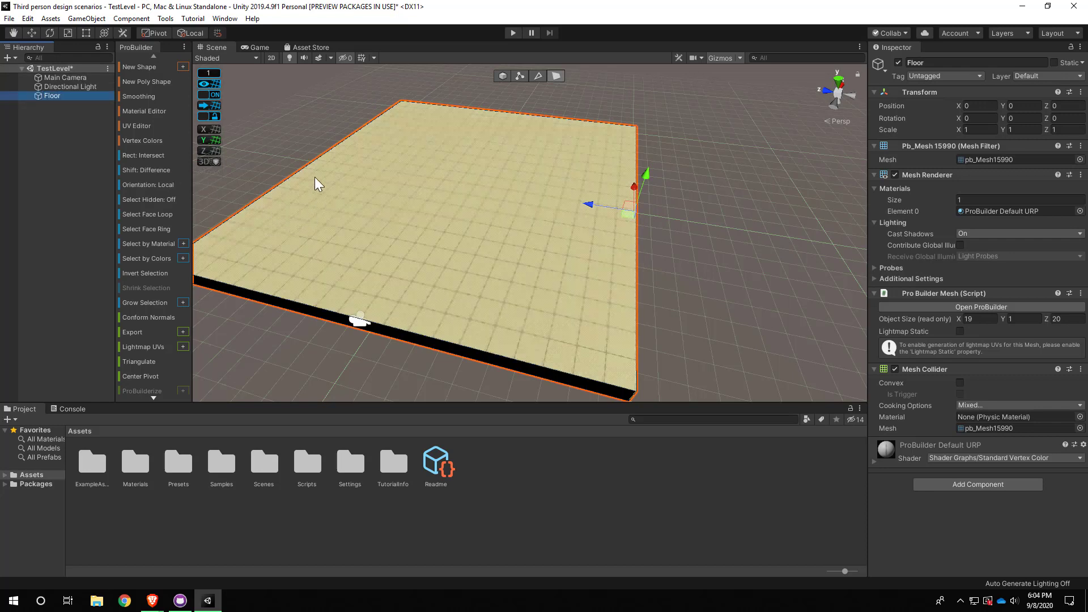
left_click(502, 76)
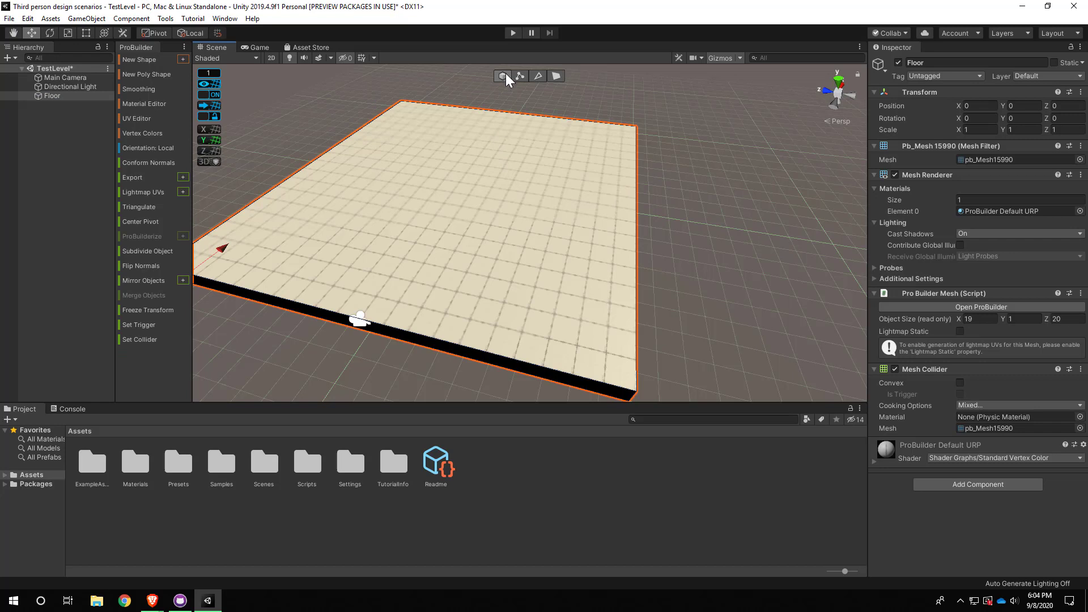
left_click(554, 78)
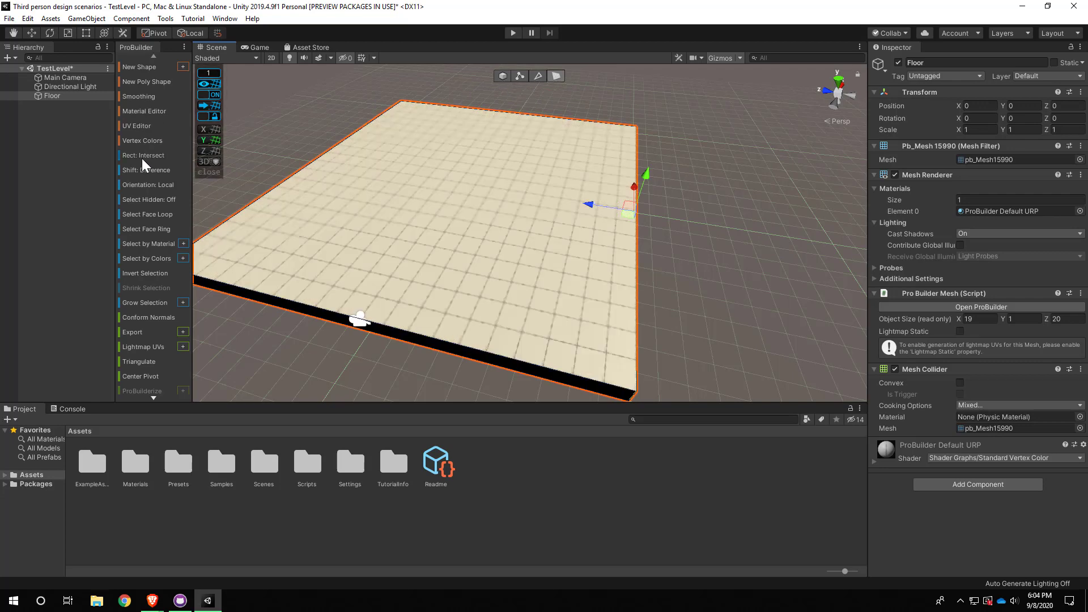
Select the Main Camera, frame it in the scene and examine it up close against the floor's edge
left_click(83, 86)
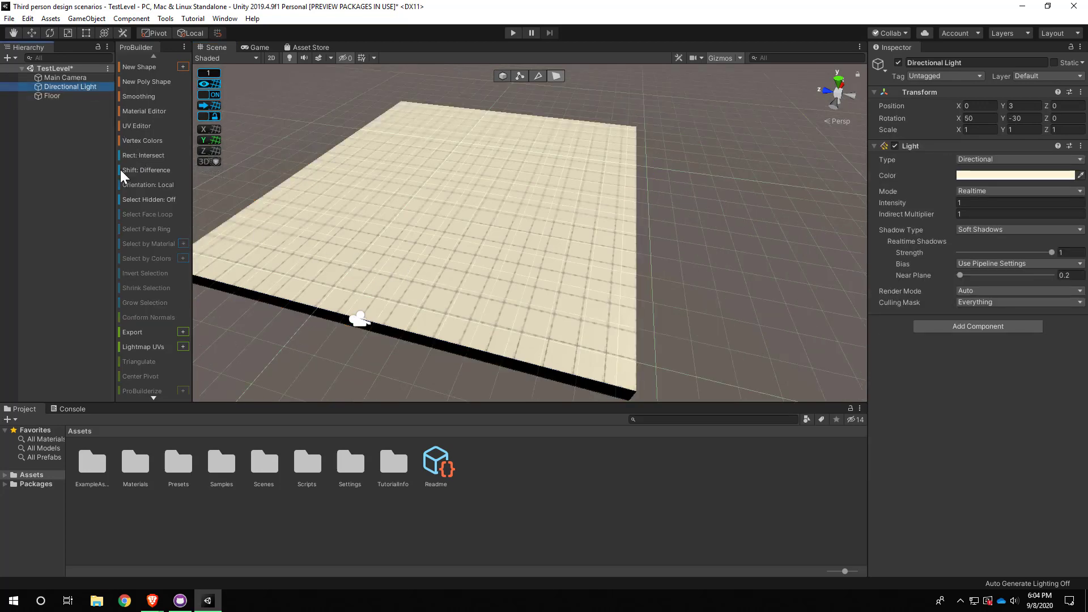
double_click(75, 76)
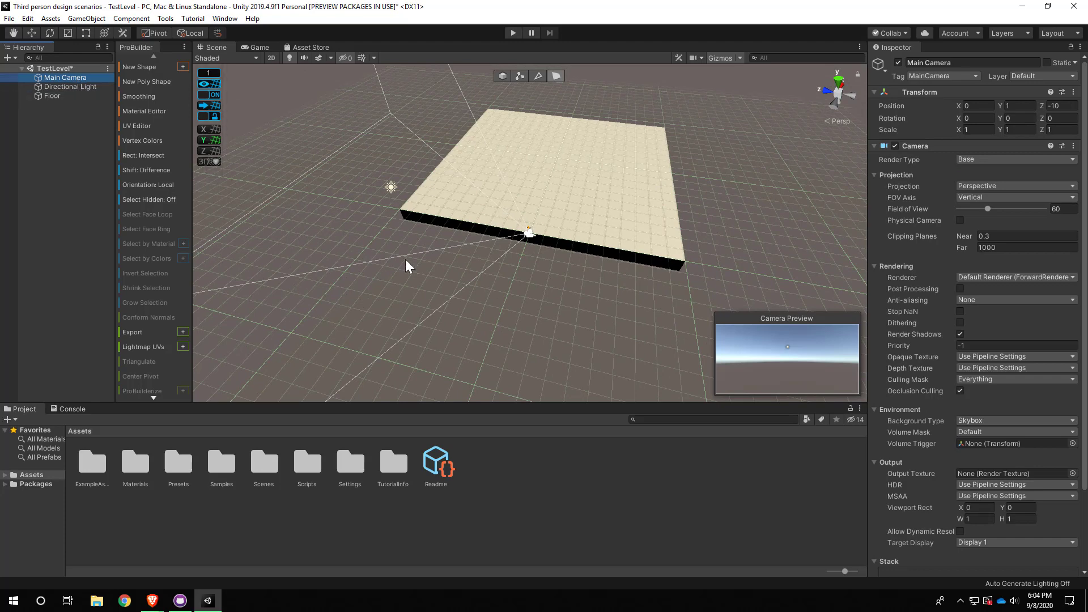
middle_click_drag(506, 279, 479, 237)
scroll(494, 206, "up", 7)
right_click_drag(489, 205, 450, 207)
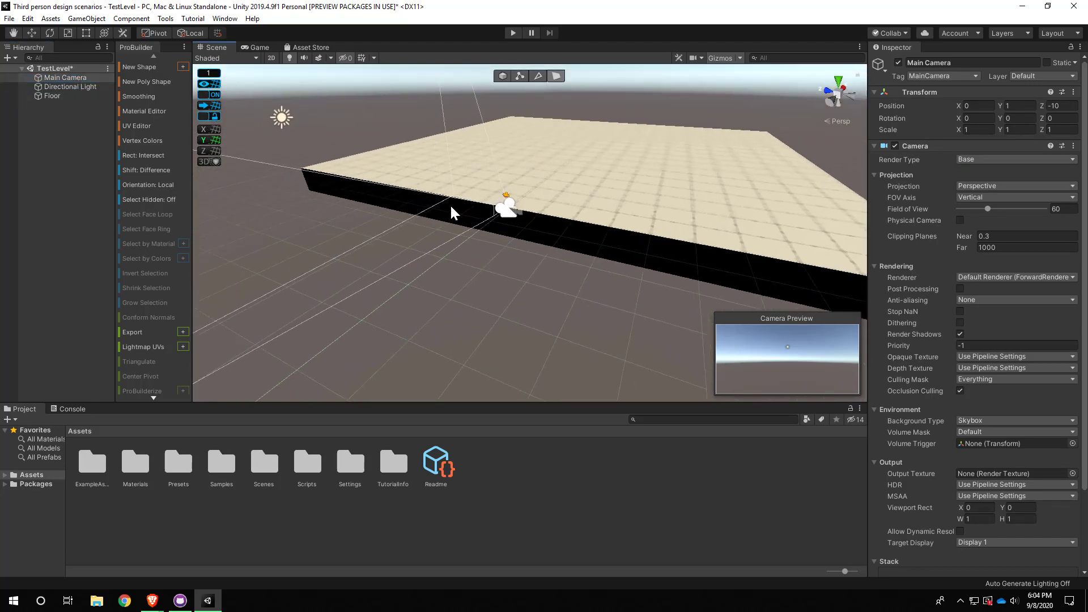
scroll(509, 211, "up", 5)
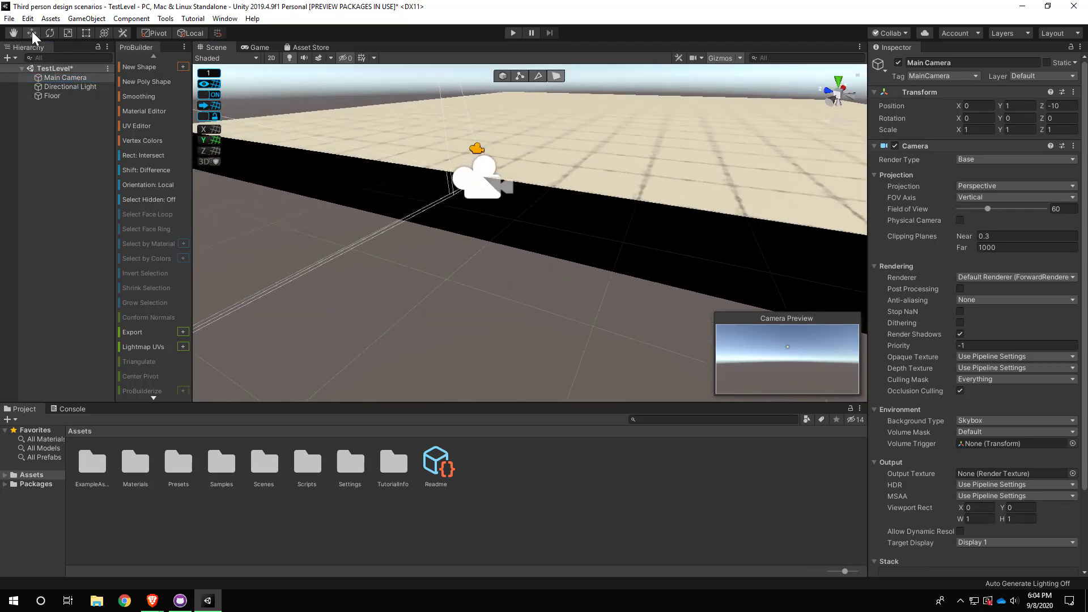
scroll(468, 140, "up", 4)
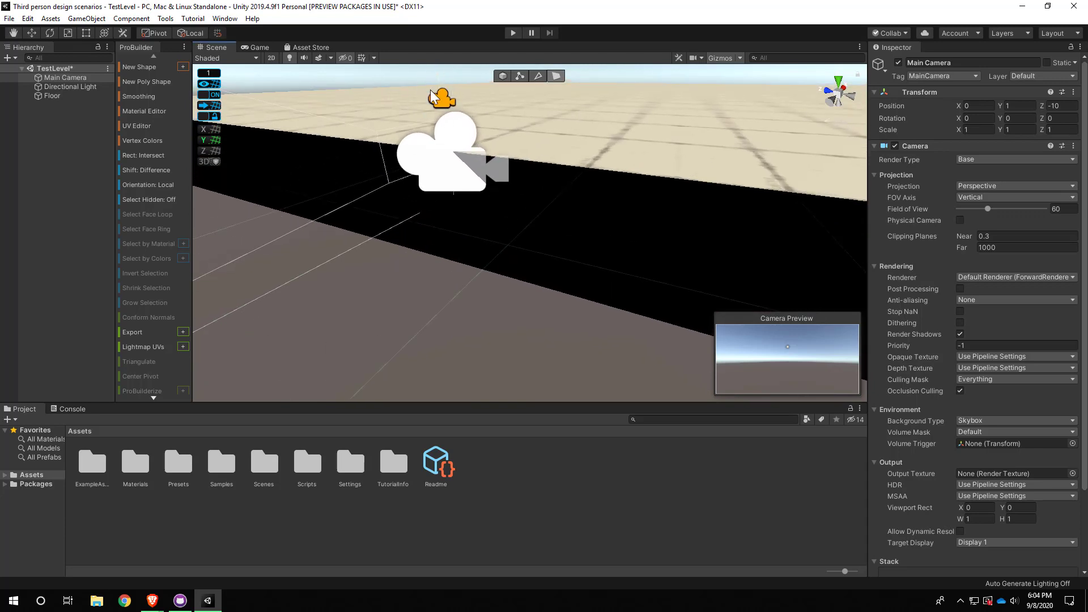
scroll(486, 231, "down", 5)
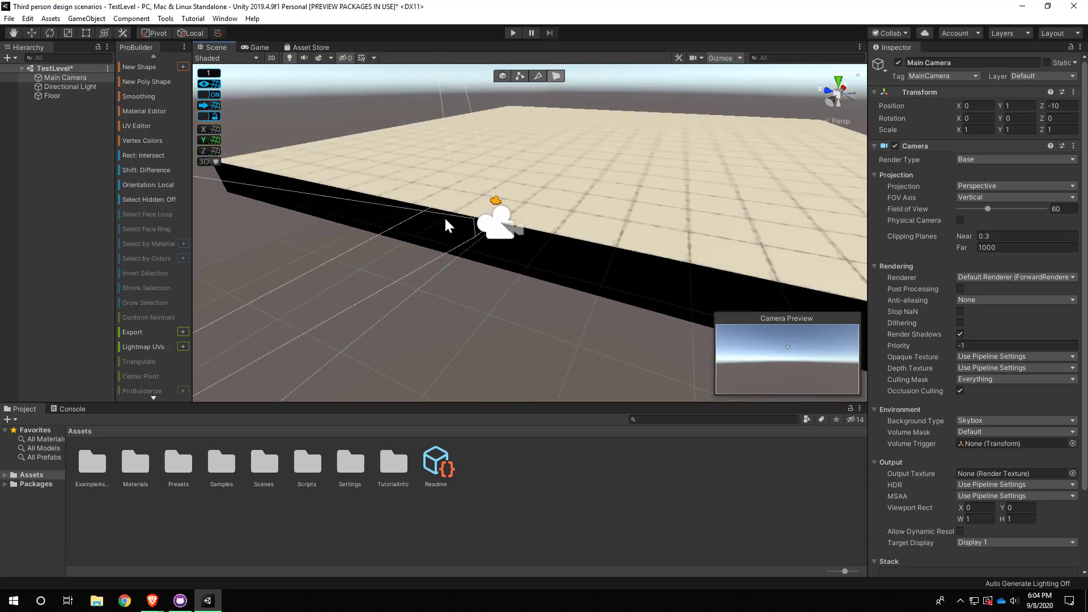
Switch ProBuilder to object selection to get the Main Camera's move handles, compare with face selection, and return to object selection
left_click(556, 75)
left_click(500, 76)
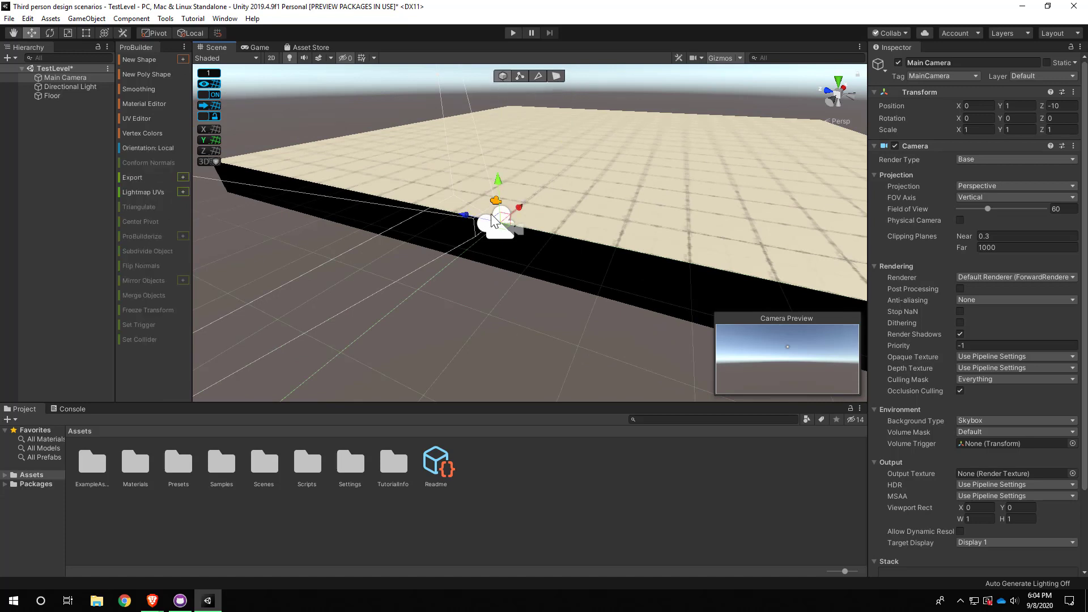
scroll(481, 239, "up", 1)
middle_click_drag(481, 233, 463, 237)
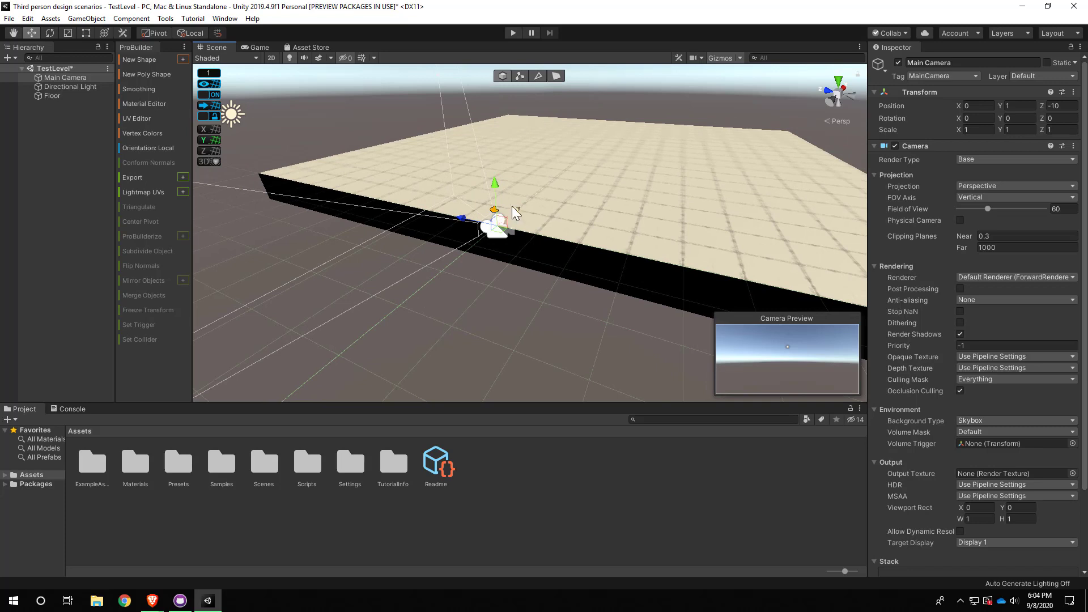
left_click(557, 76)
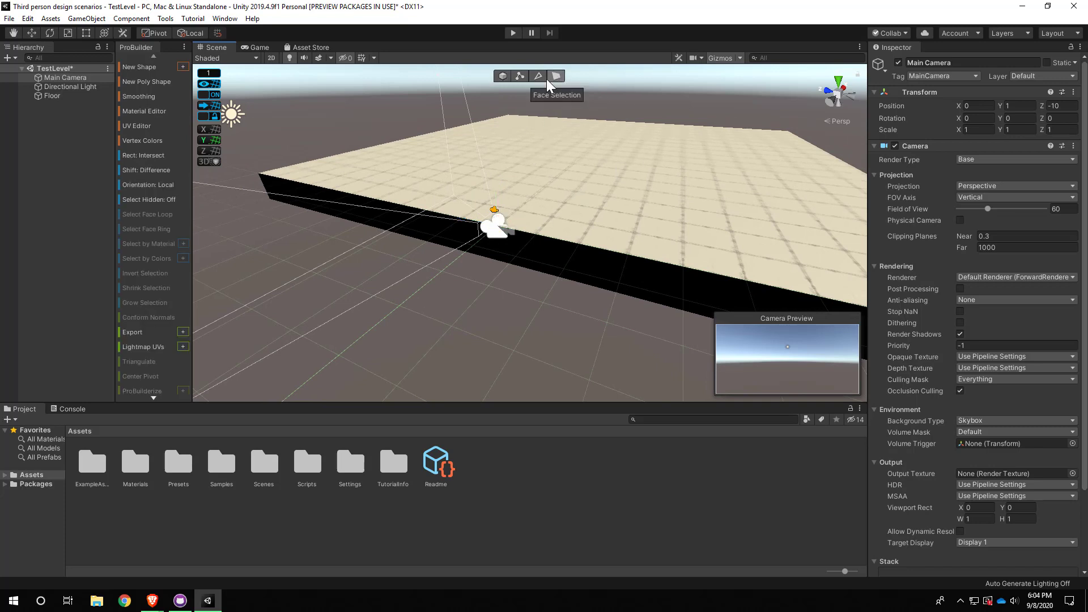
left_click(502, 76)
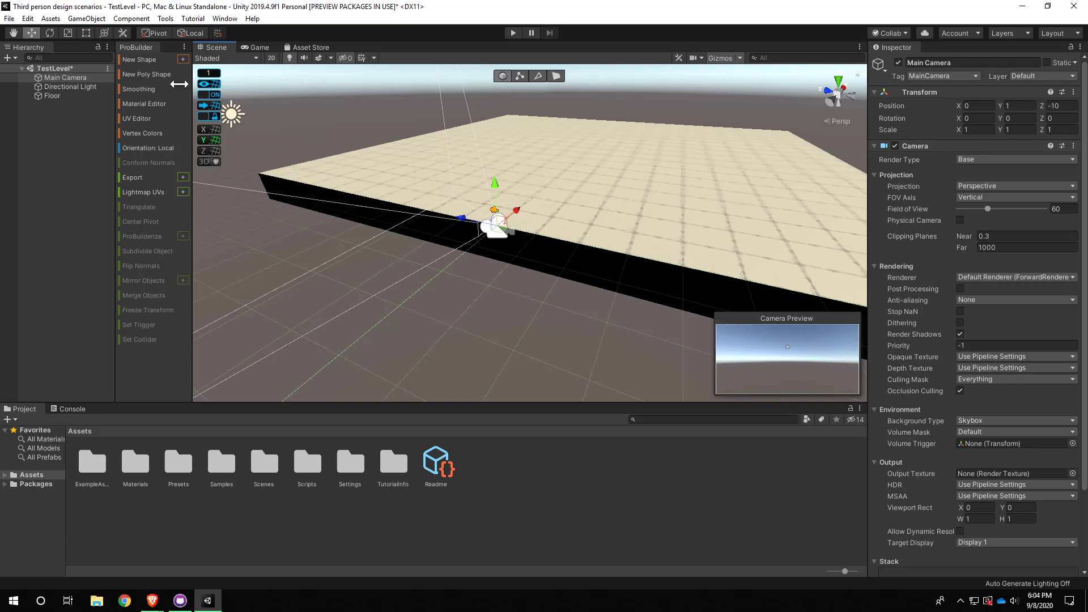
Save the TestLevel scene
left_click(9, 18)
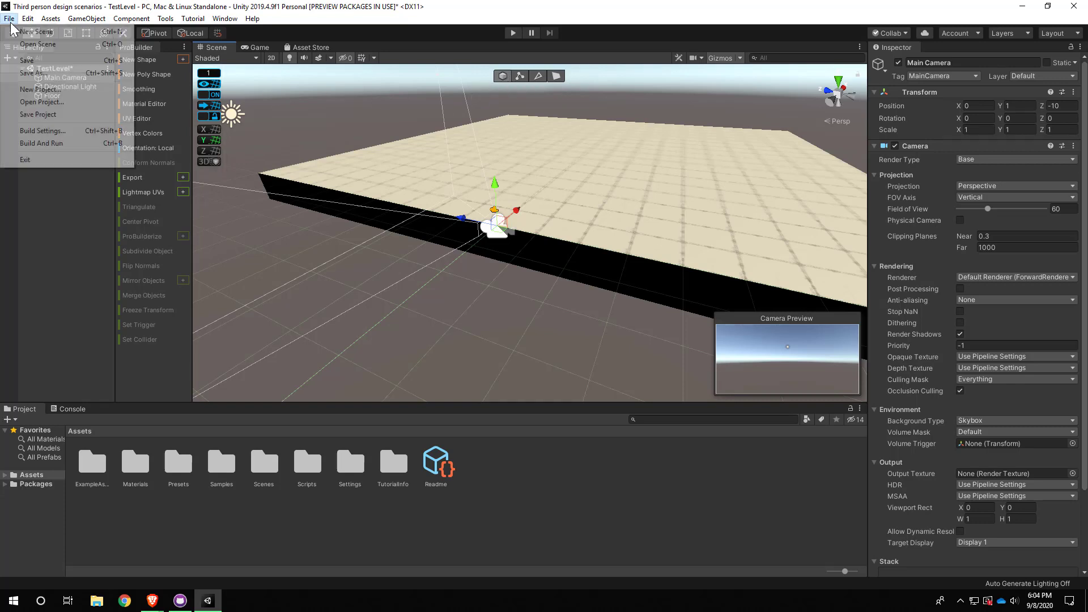
left_click(23, 60)
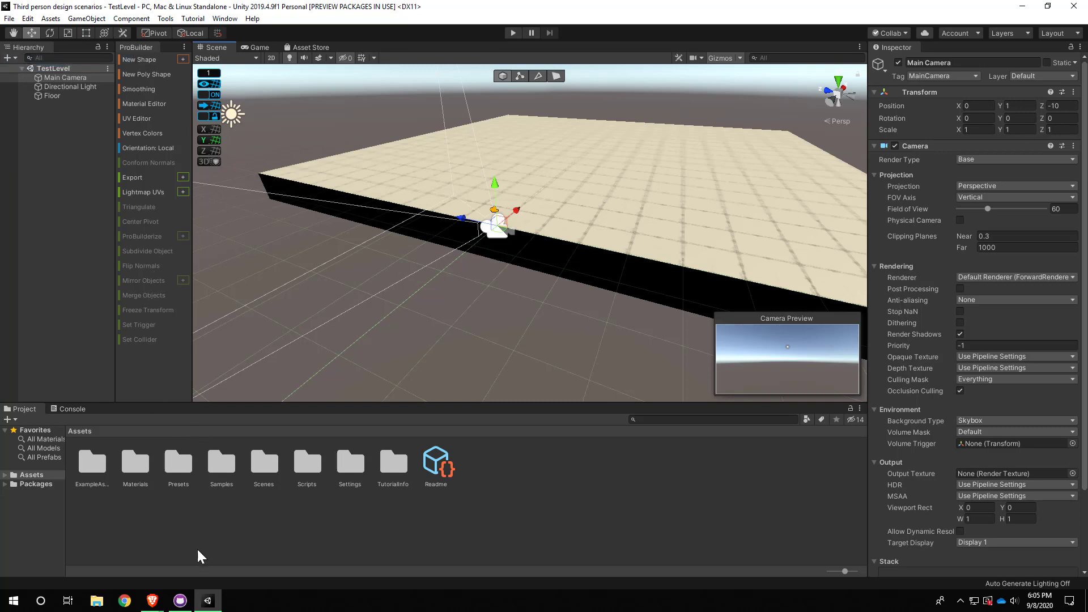
In GitHub Desktop, commit all changed files to master with the summary "adds probuilder, progrids, and simple test scene" and push to origin
left_click(180, 602)
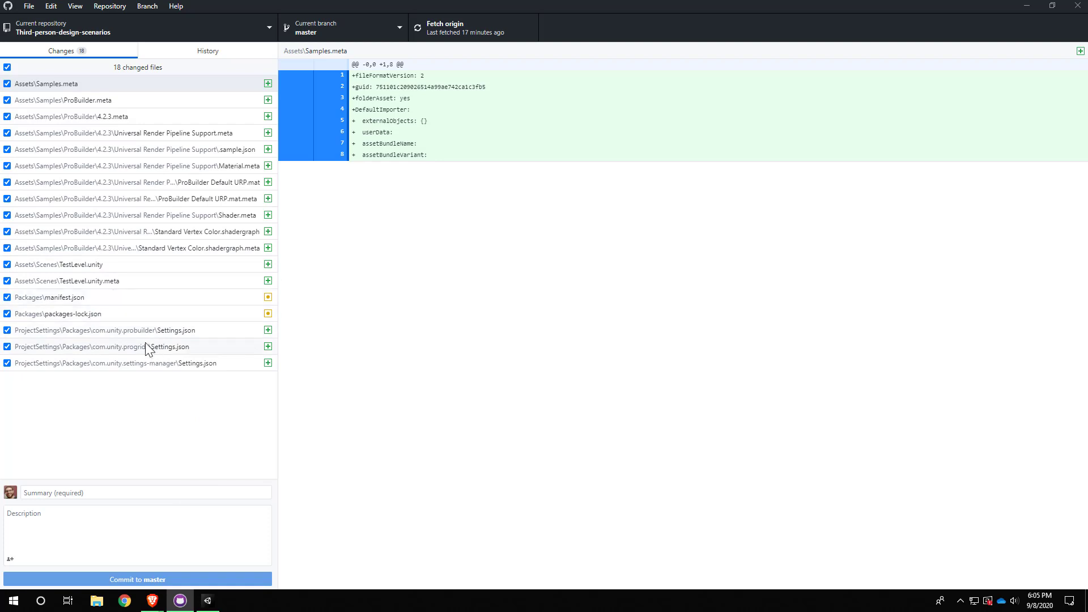
left_click(137, 493)
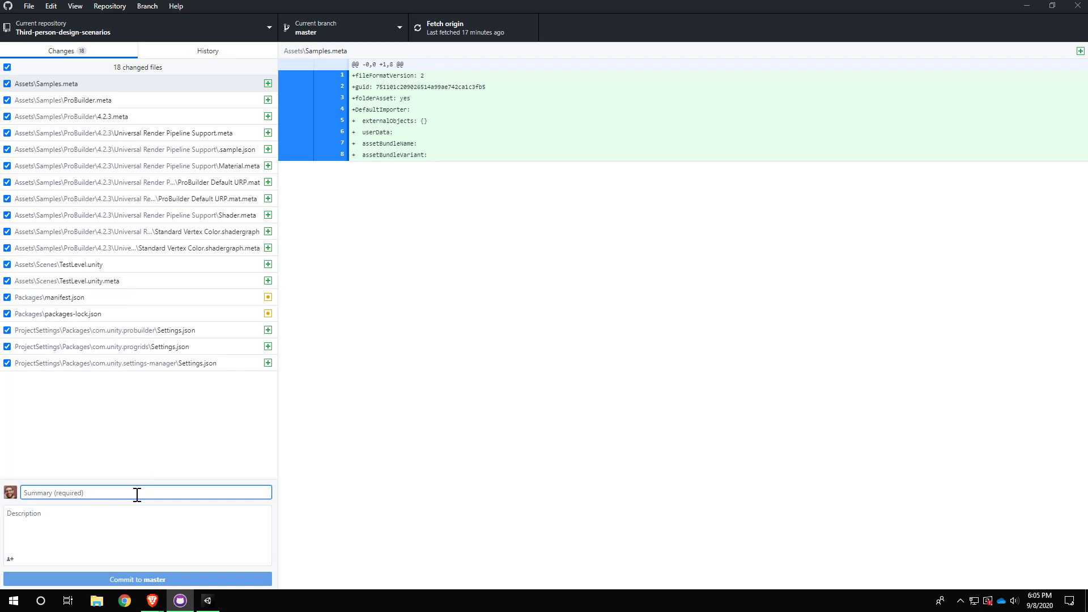
type("adds probuilde")
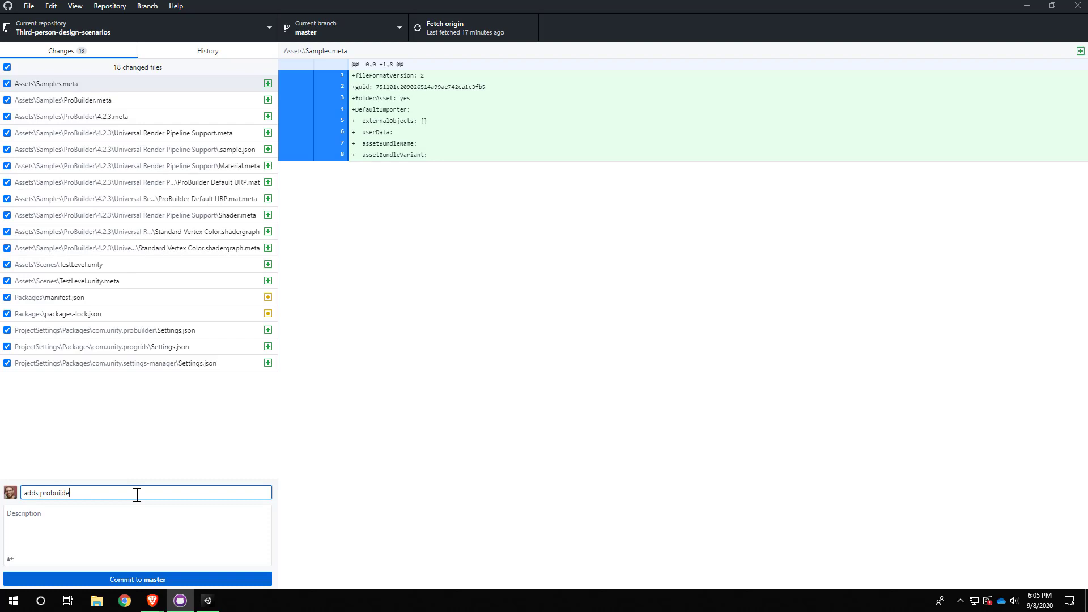
type("r, progrids, and simple test scene")
left_click(133, 581)
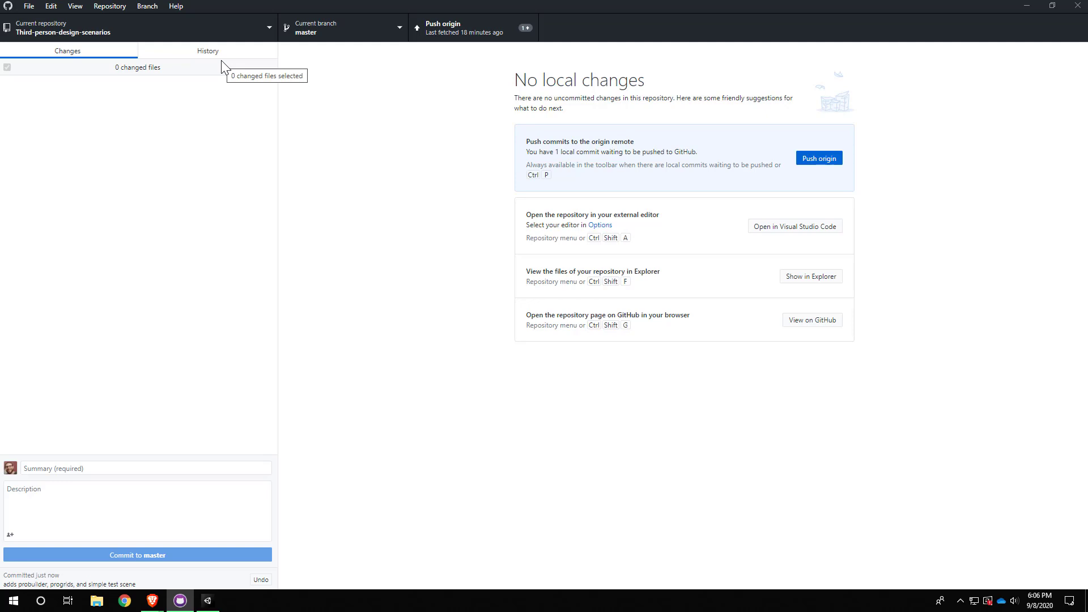
left_click(464, 34)
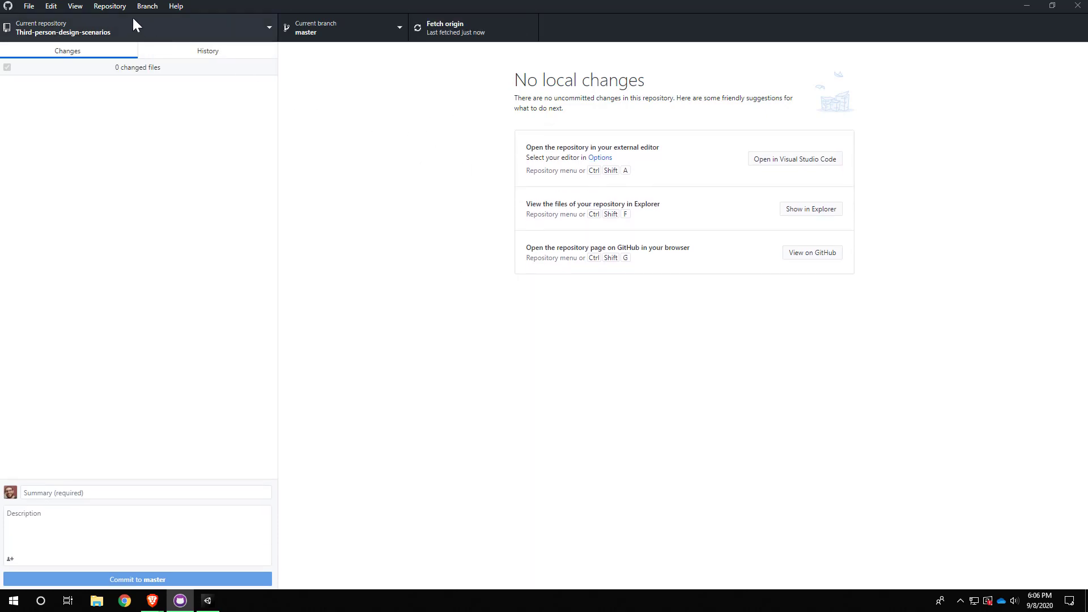
View the Third-person-design-scenarios repository on GitHub in the browser and open its latest commit
left_click(114, 7)
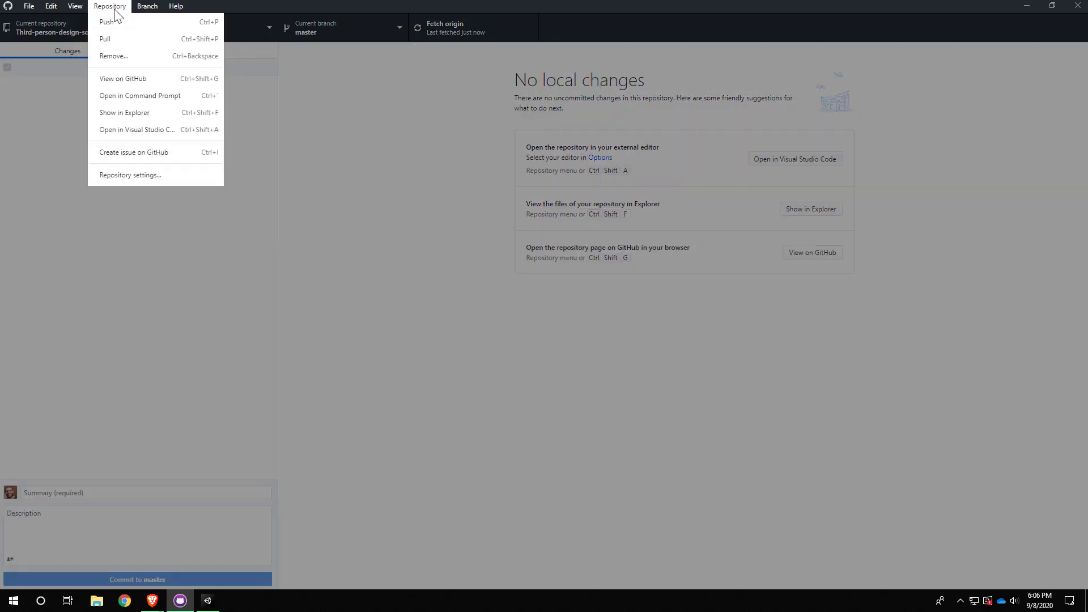
left_click(131, 78)
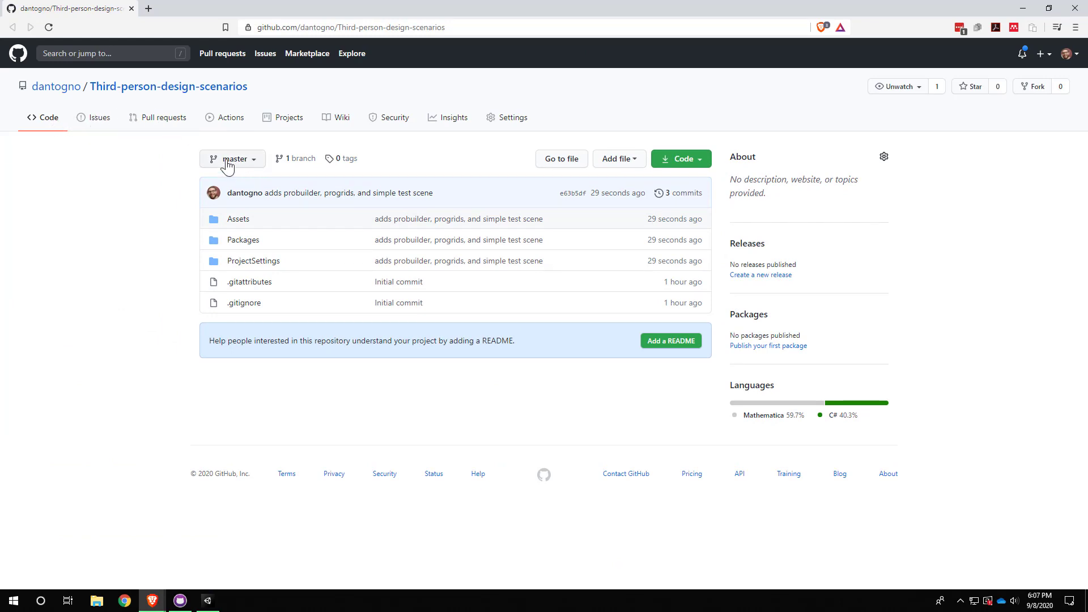
left_click(369, 196)
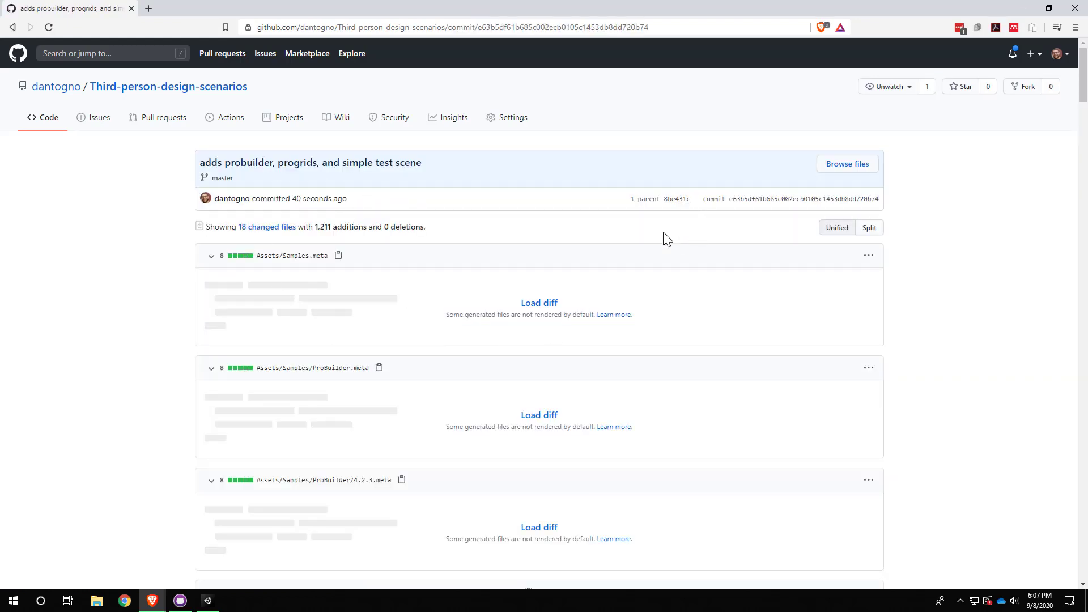
Look through the commit's changed files and their diffs, including the ProBuilder samples and the TestLevel scene
scroll(508, 377, "down", 6)
scroll(493, 420, "down", 2)
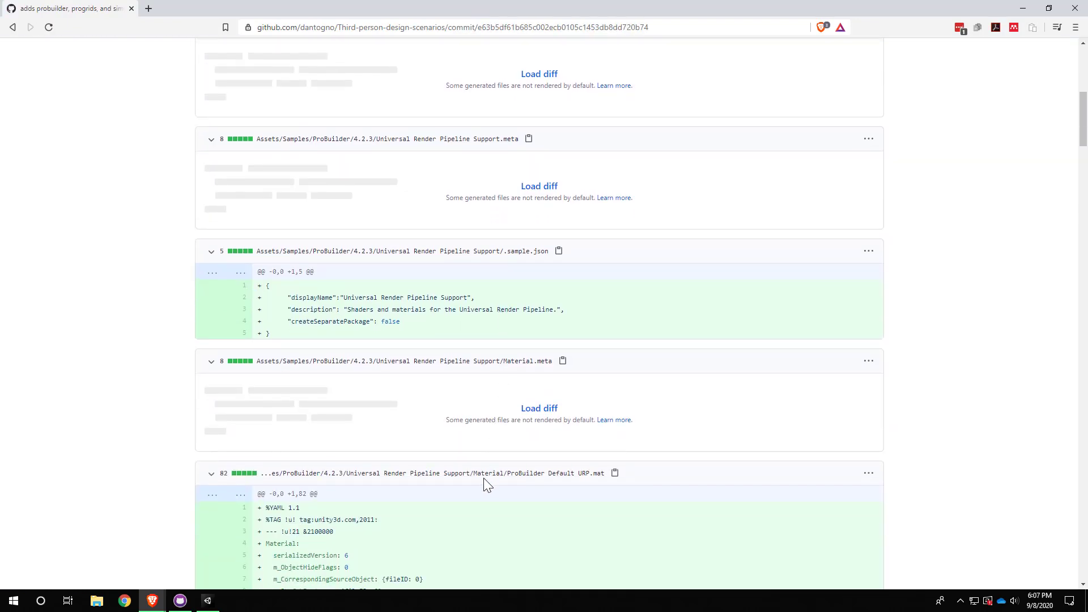
scroll(486, 484, "up", 8)
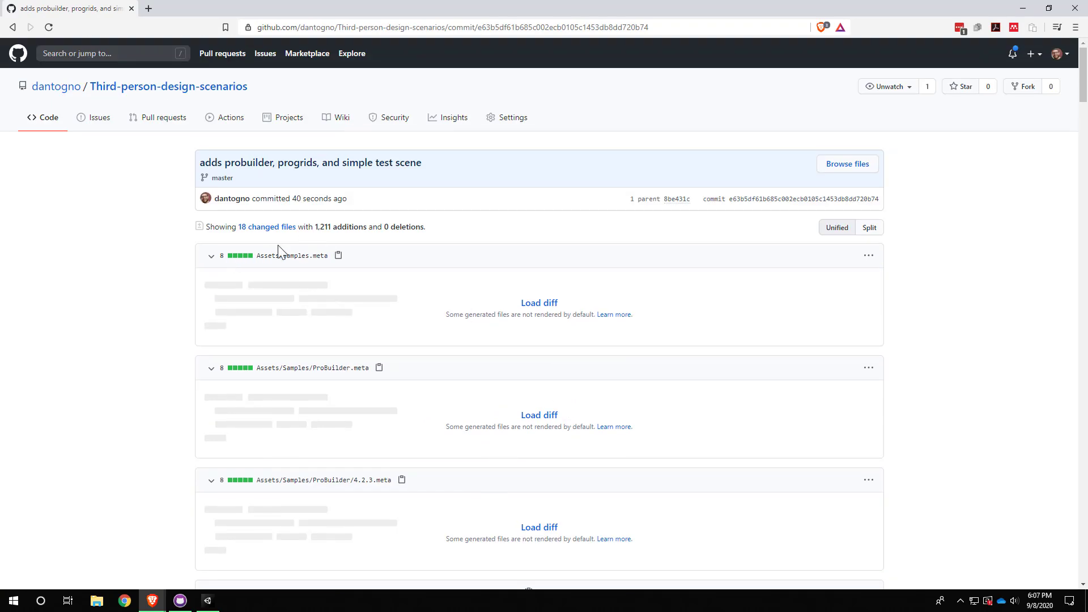
scroll(412, 403, "down", 2)
scroll(453, 377, "up", 2)
scroll(707, 321, "down", 8)
scroll(707, 320, "down", 20)
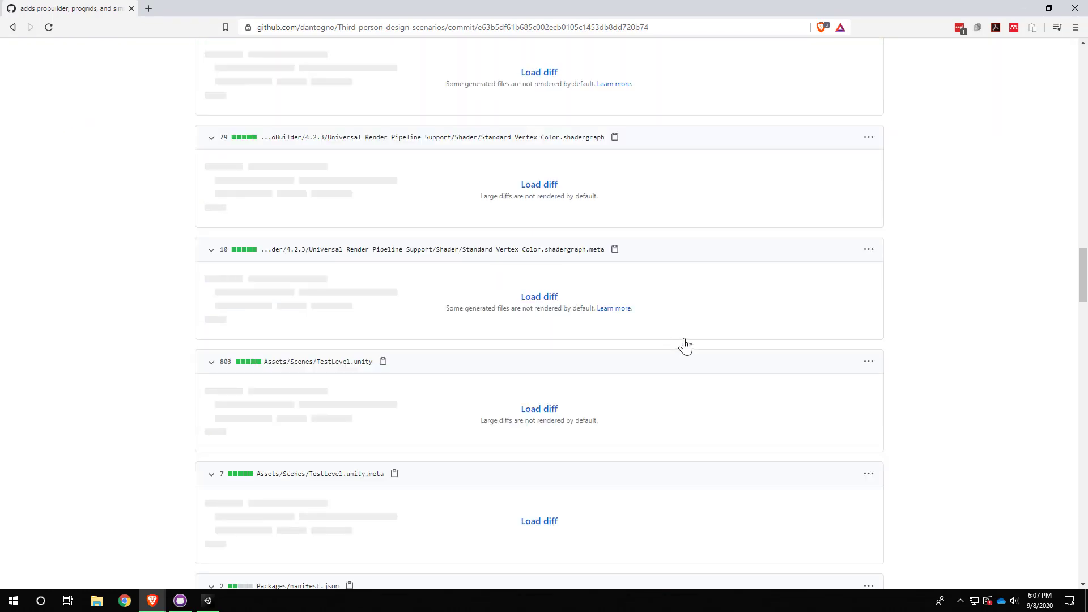
scroll(684, 345, "up", 20)
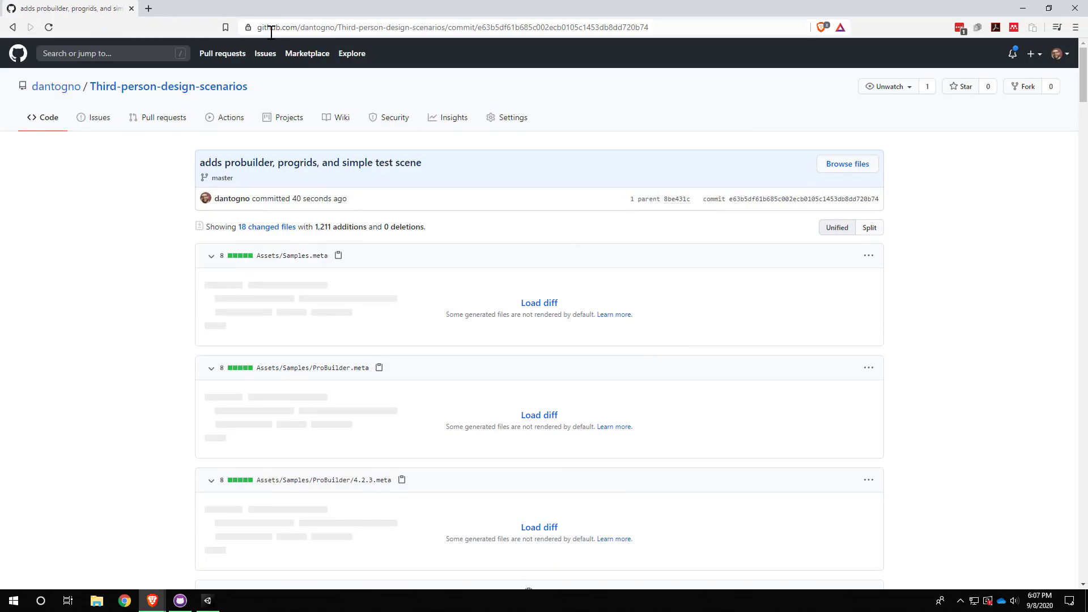